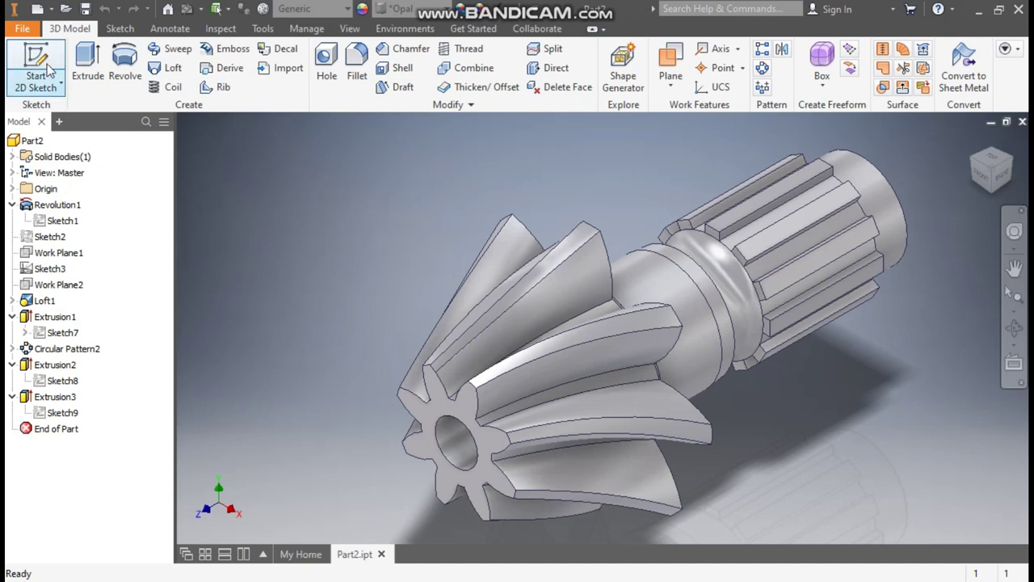
Create a new part from the metric Standard (mm).ipt template.
left_click(37, 9)
left_click(677, 185)
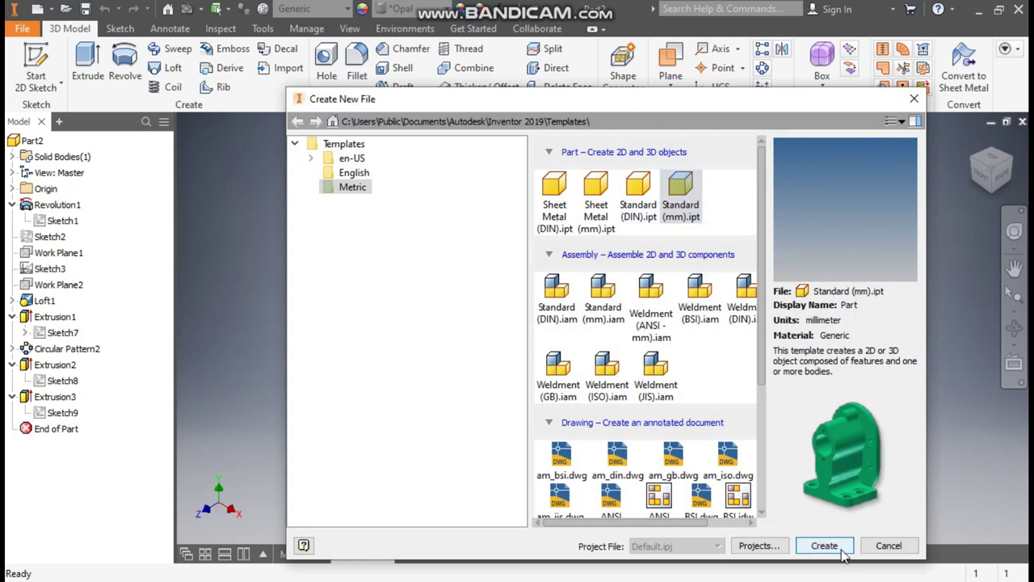
left_click(840, 547)
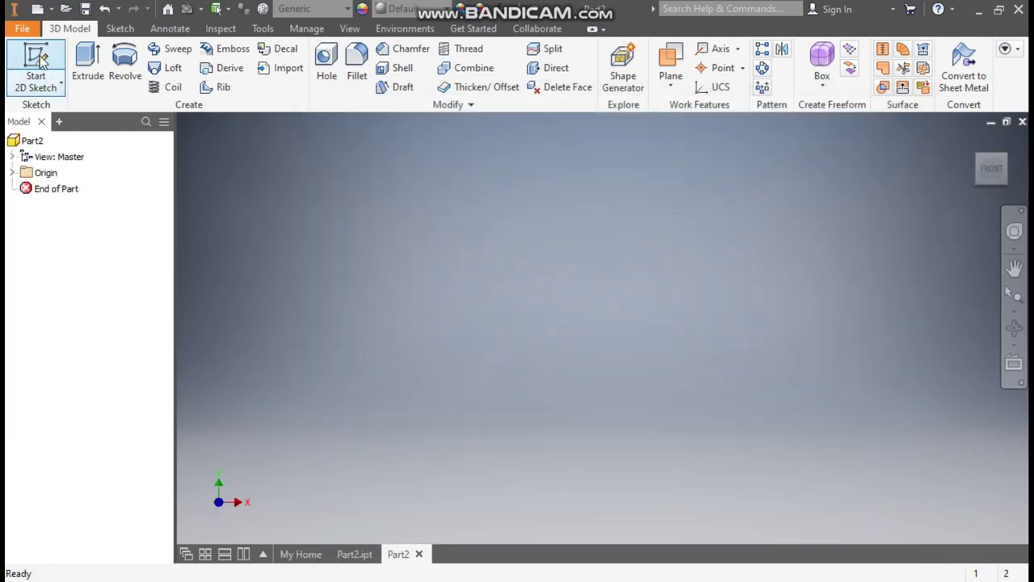
On the XY plane, sketch concentric origin-centred circles of 170 and 100 diameter.
left_click(35, 59)
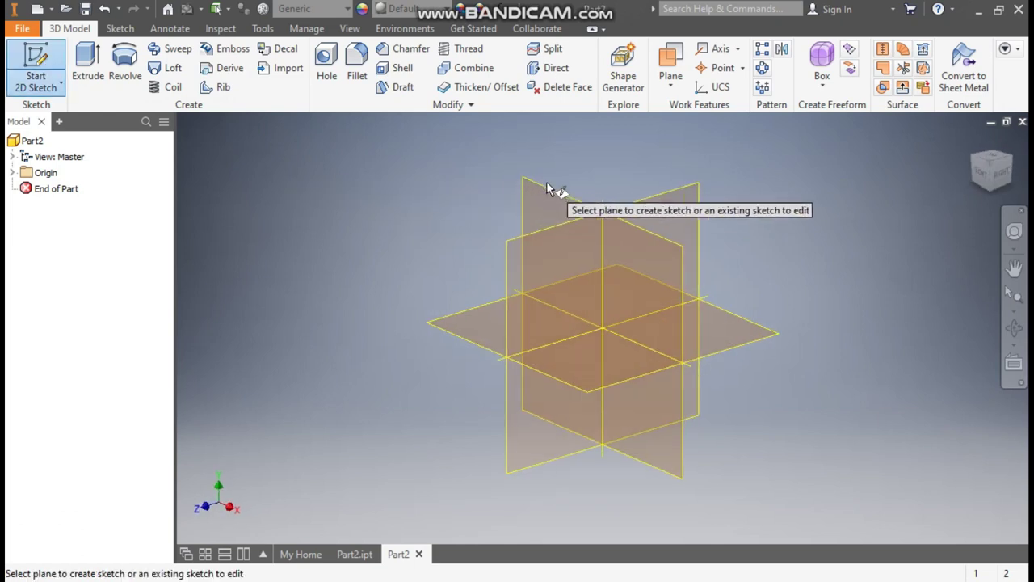
left_click(547, 192)
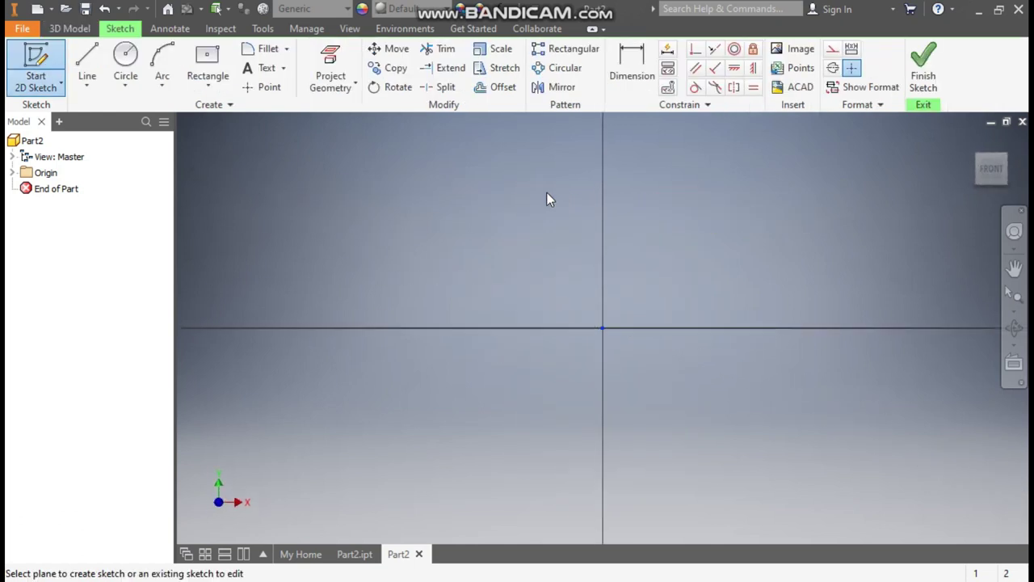
left_click(127, 64)
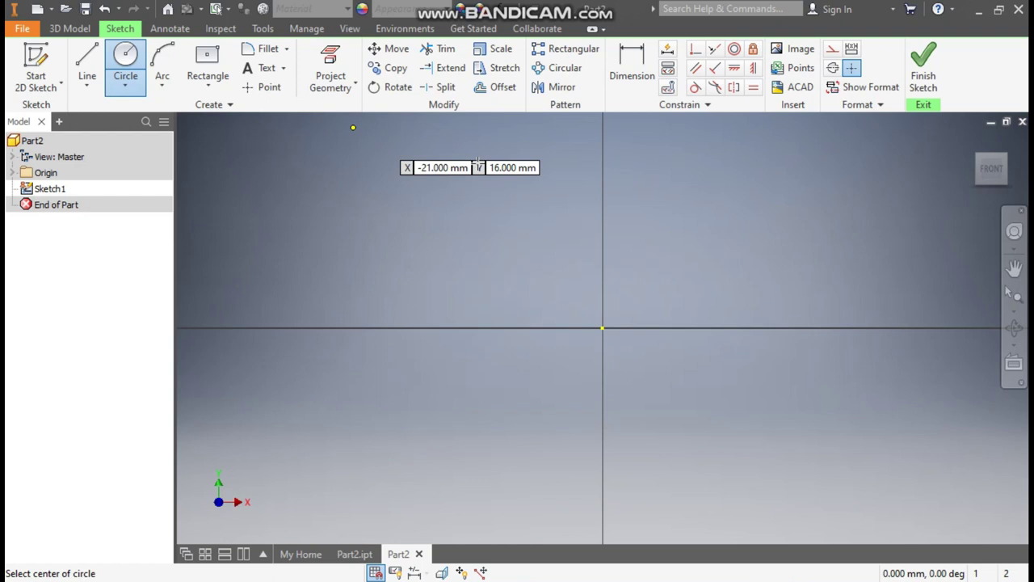
left_click(602, 328)
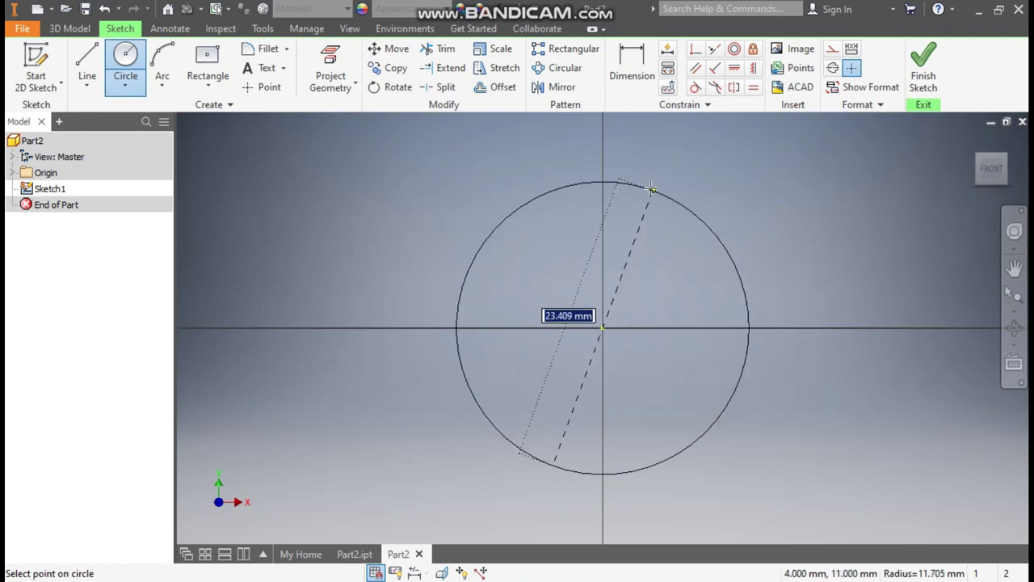
type("170")
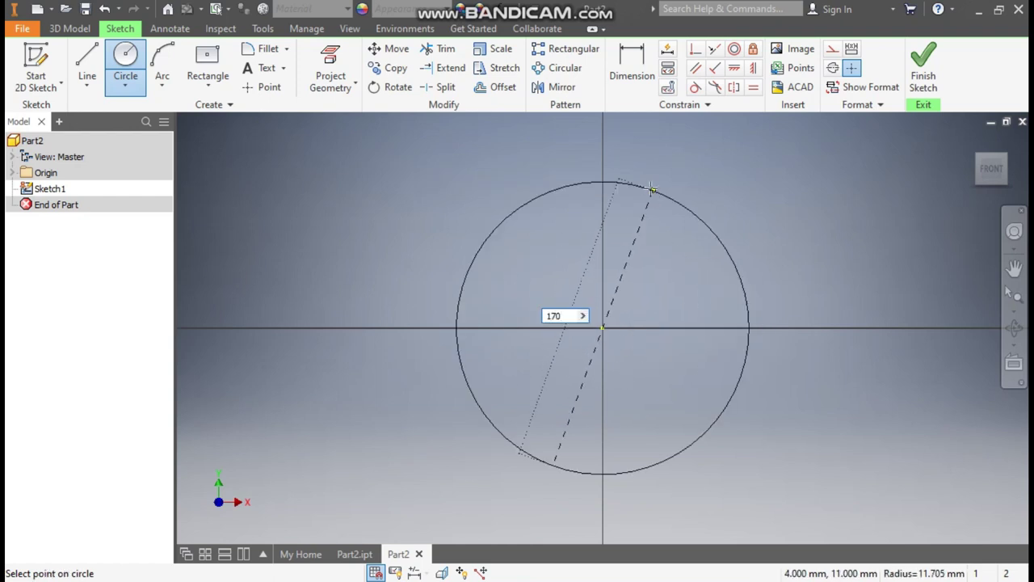
key("Return")
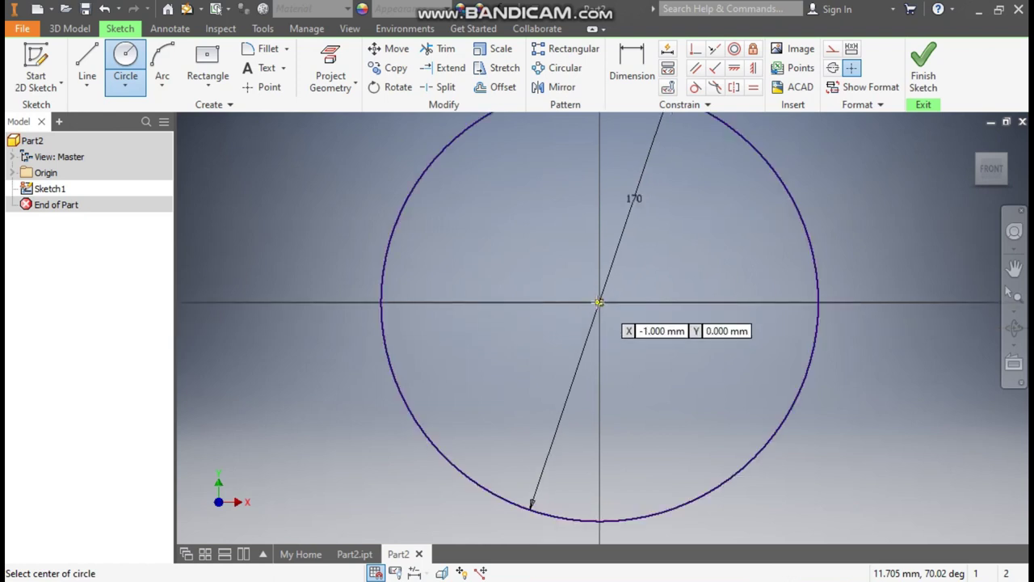
scroll(630, 288, "up", 3)
left_click(604, 307)
type("100")
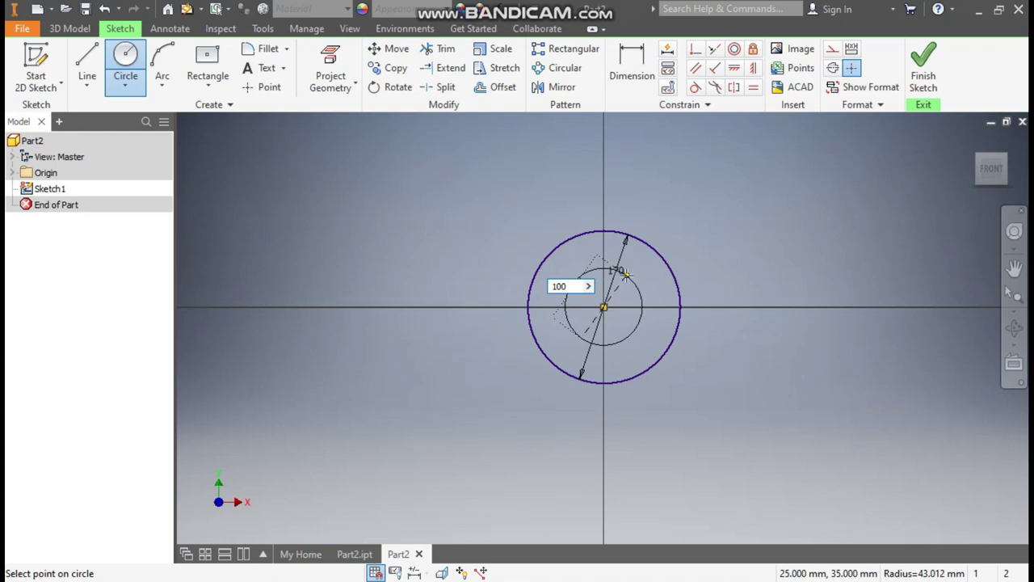
key("Return")
scroll(626, 274, "down", 3)
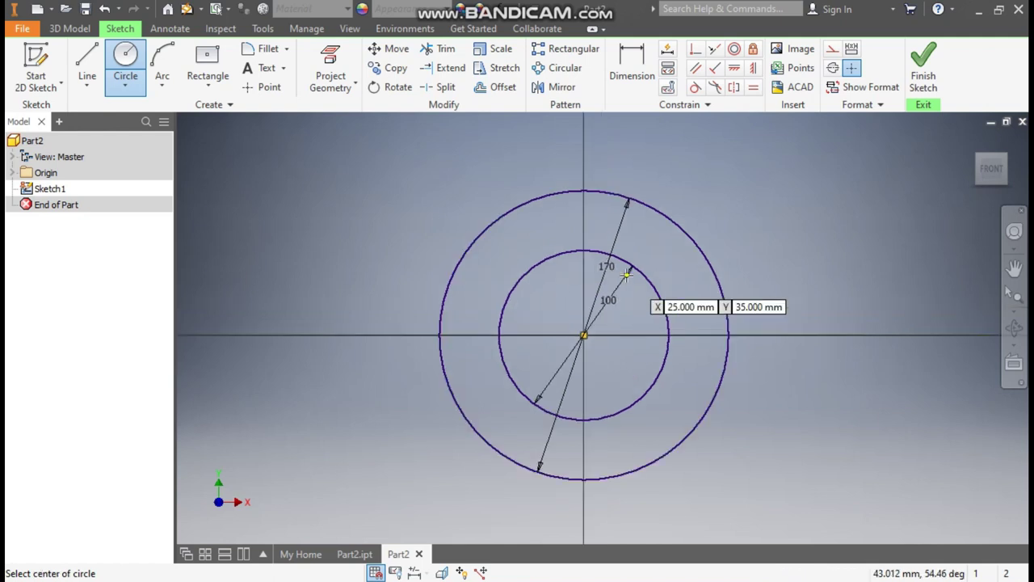
Draw a three-point arc between the circles and trim its tip past the outer circle.
left_click(160, 55)
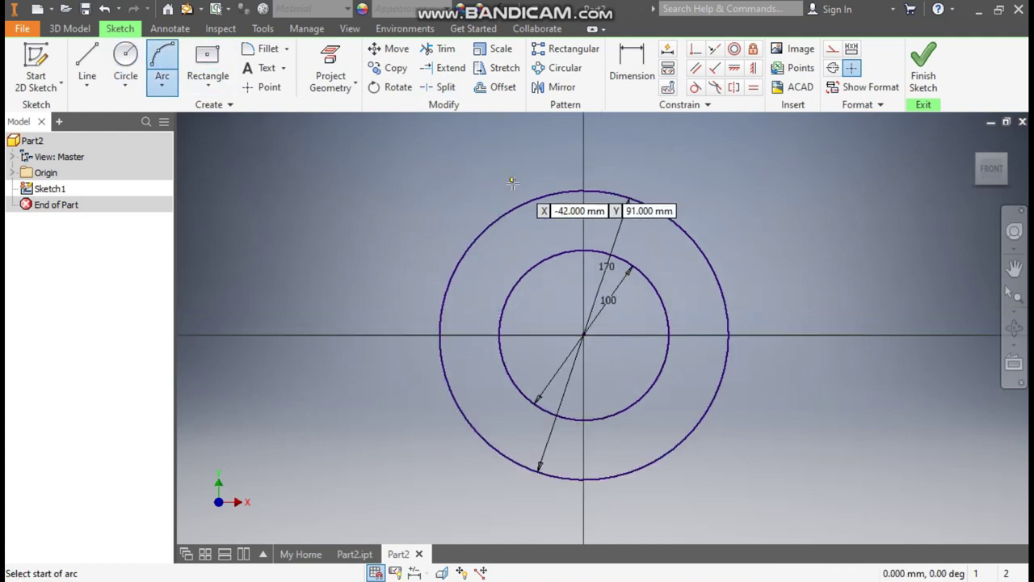
scroll(512, 184, "down", 3)
left_click(604, 186)
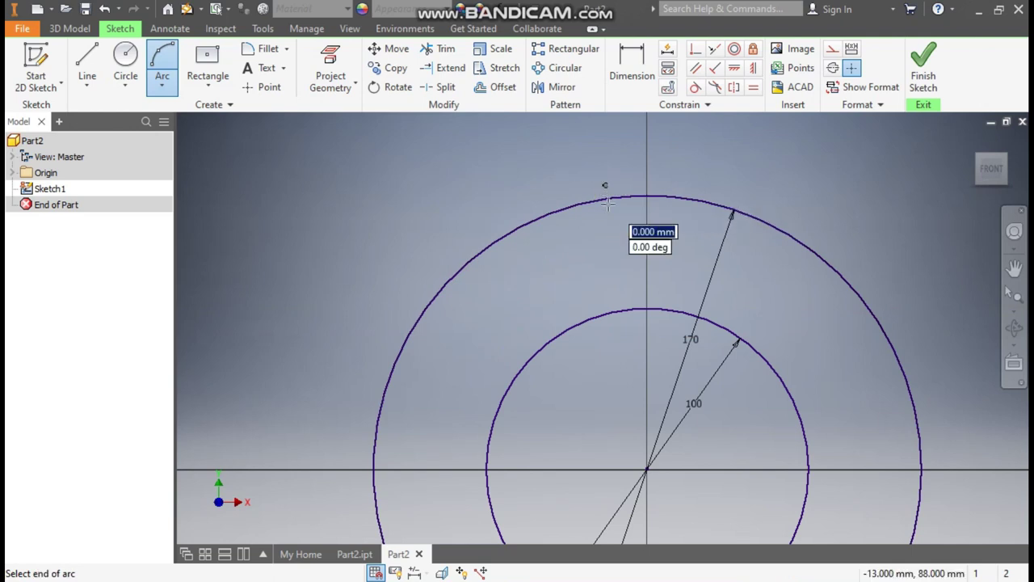
left_click(564, 329)
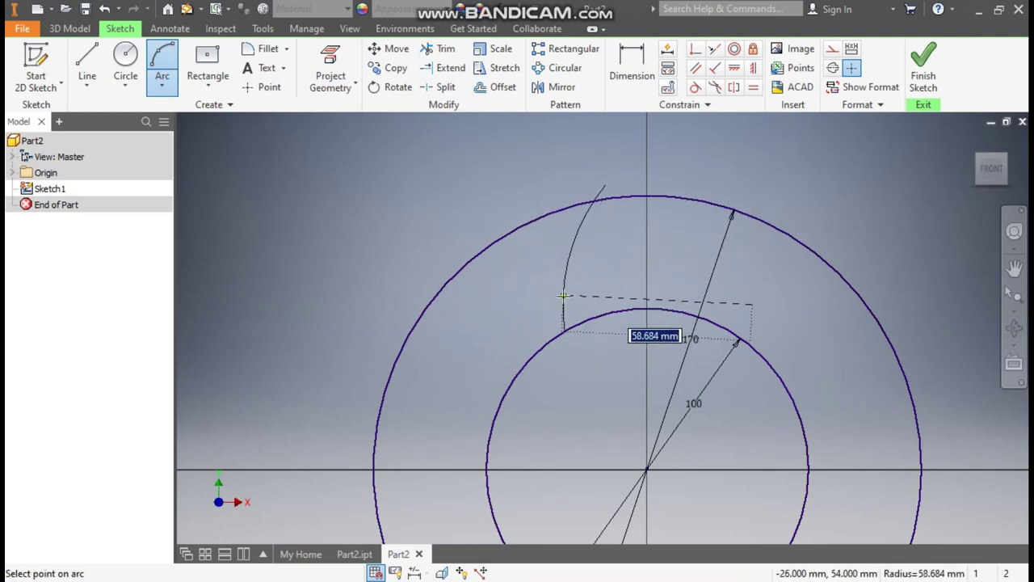
left_click(563, 314)
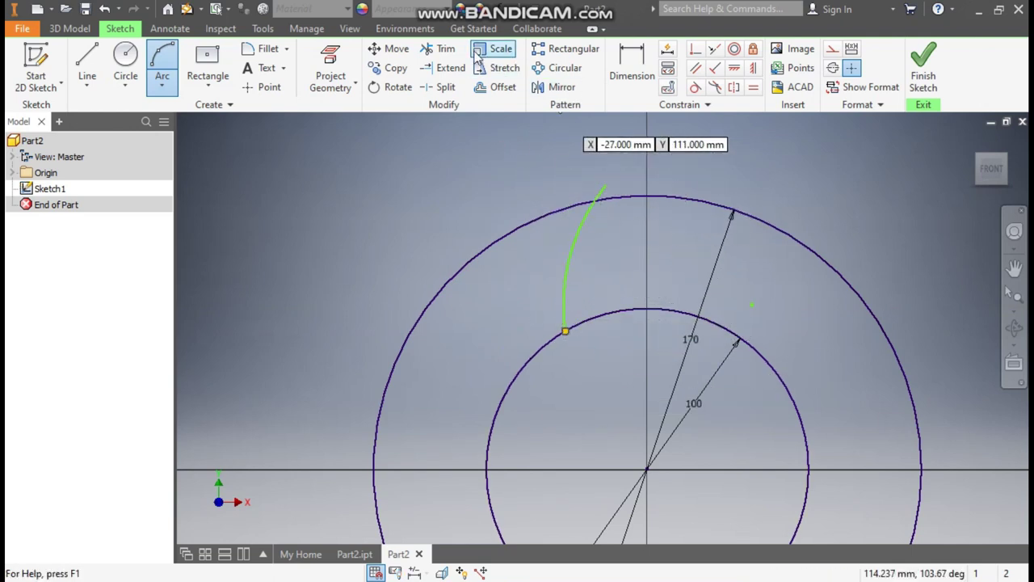
left_click(440, 50)
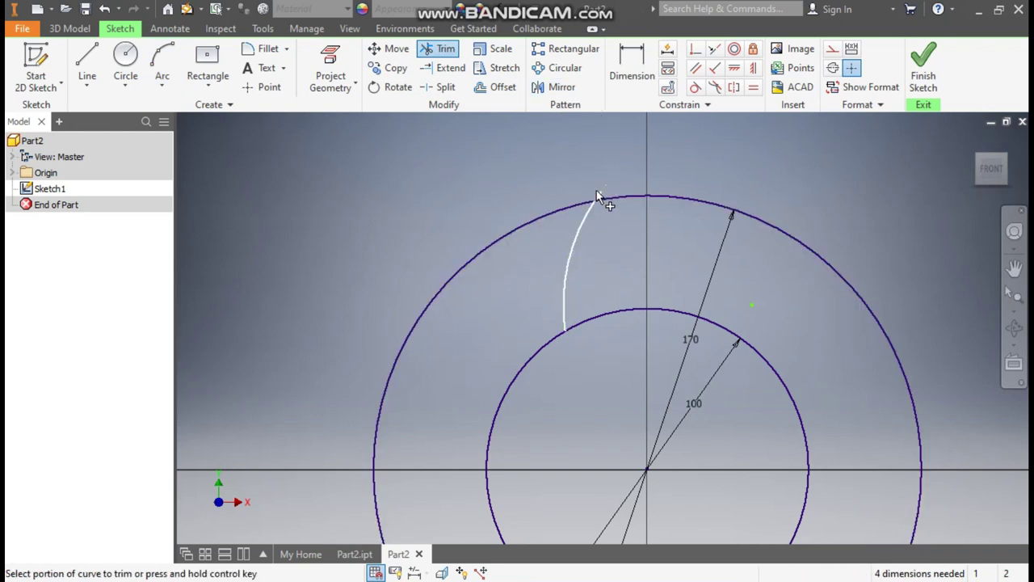
left_click(598, 190)
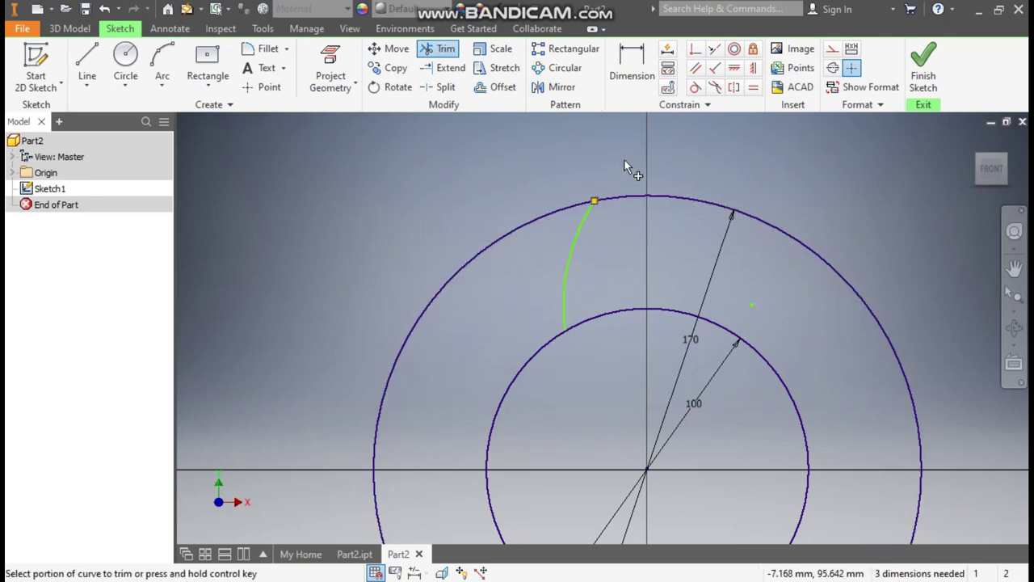
Draw a vertical construction line from the outer circle's top to the centre.
left_click(86, 60)
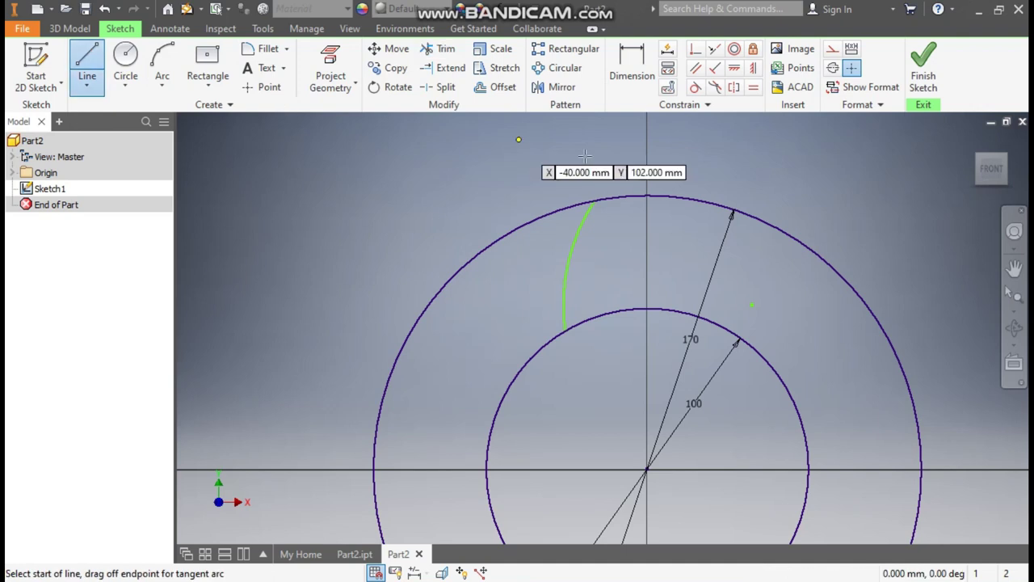
left_click(647, 196)
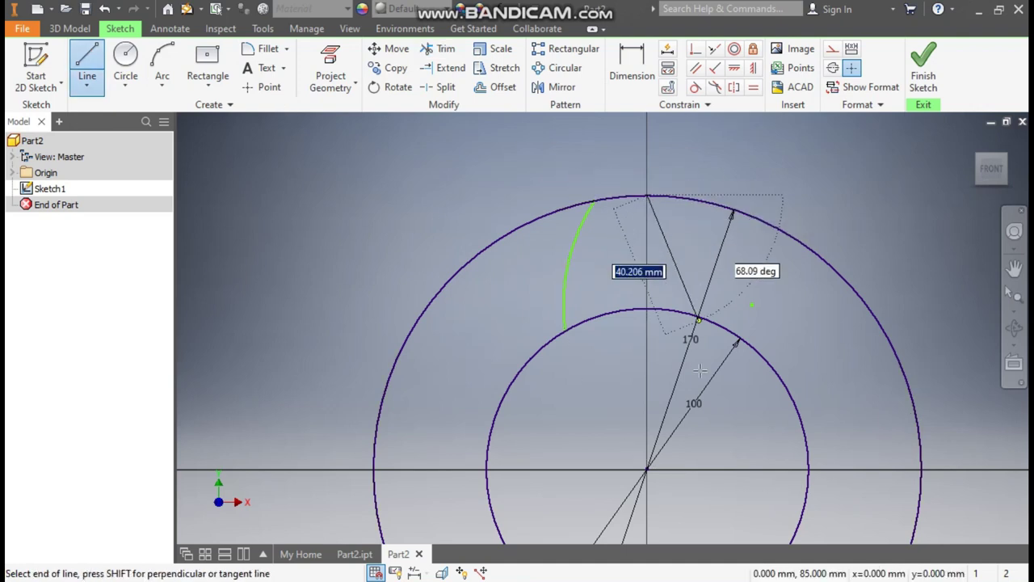
left_click(646, 468)
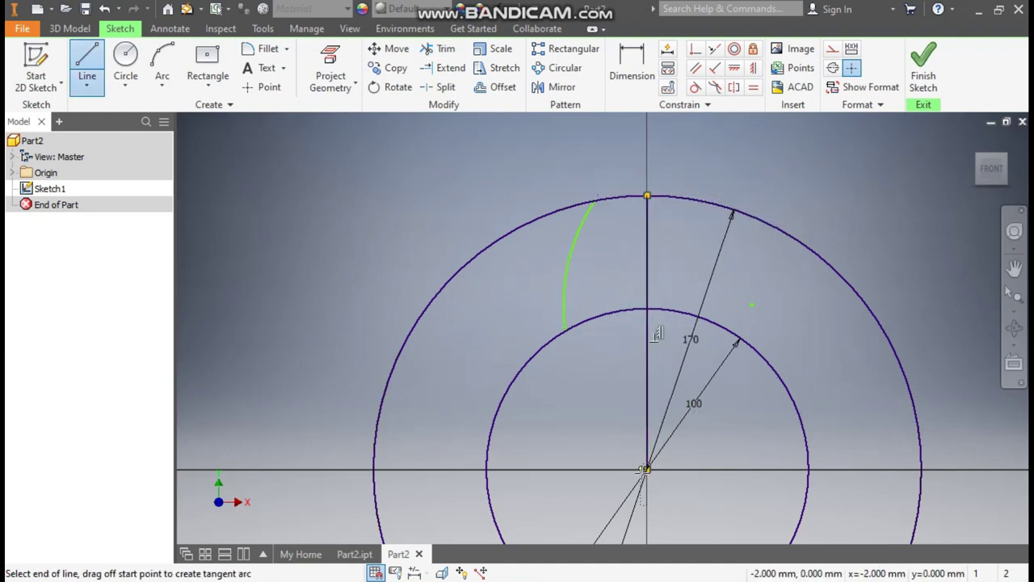
key("Escape")
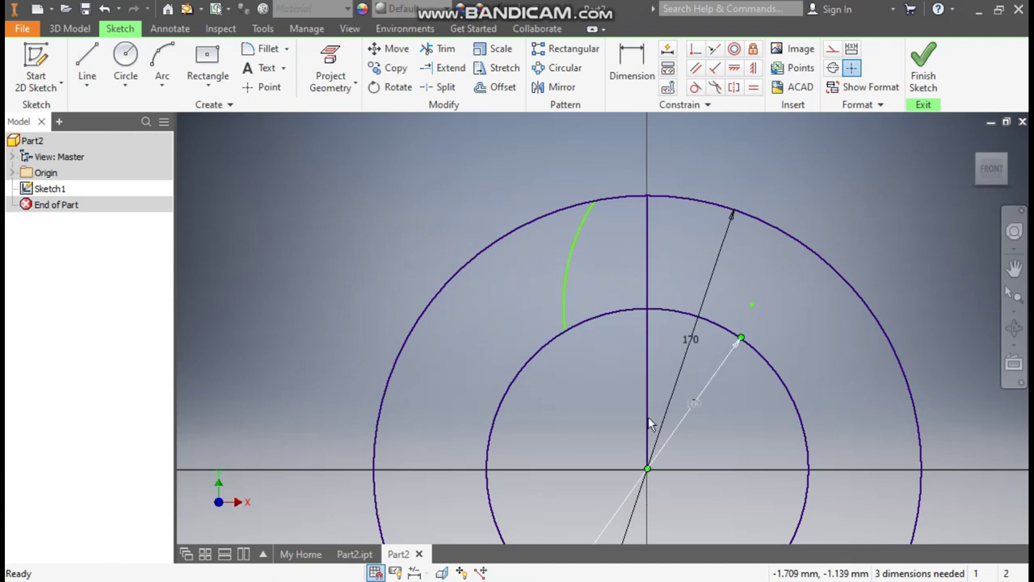
left_click(649, 275)
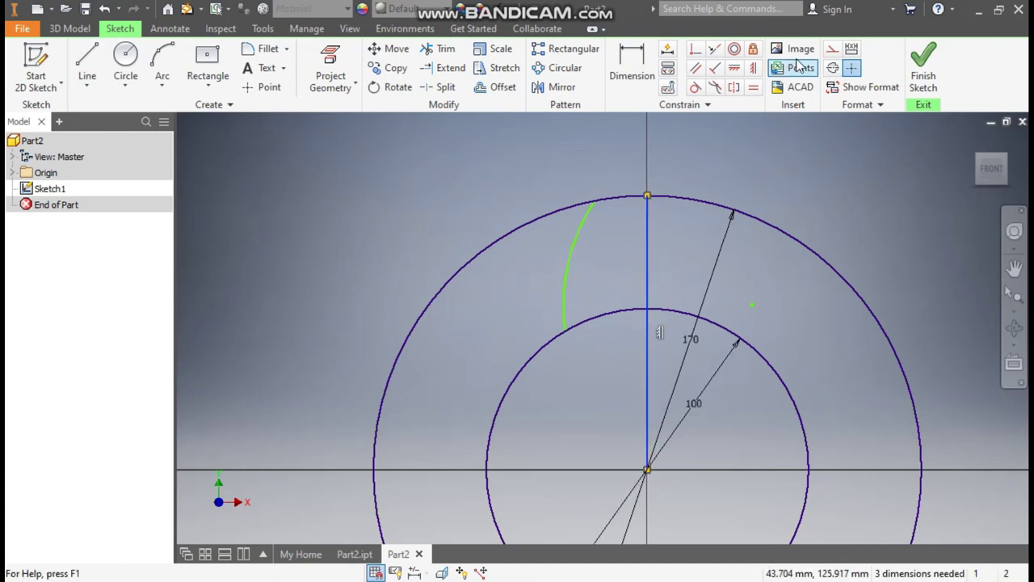
left_click(841, 53)
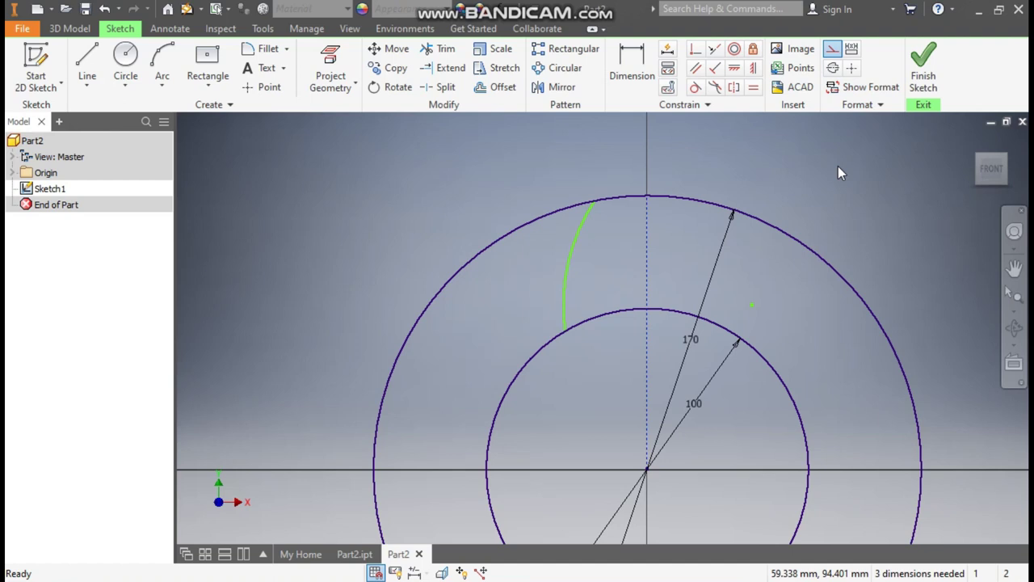
Dimension the arc's top and bottom endpoints 6 and 15 from the vertical centreline.
left_click(629, 71)
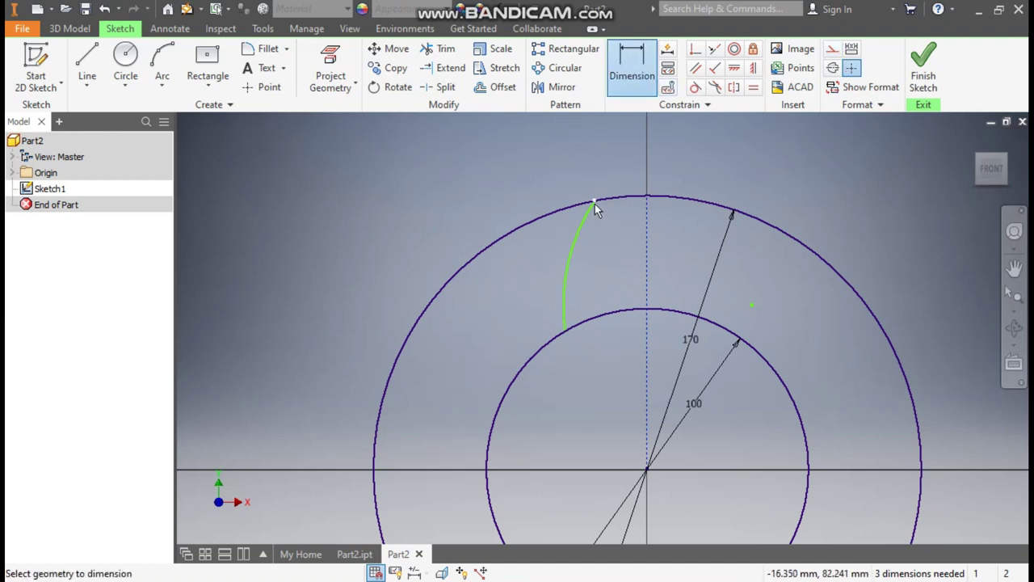
left_click(648, 219)
left_click(629, 158)
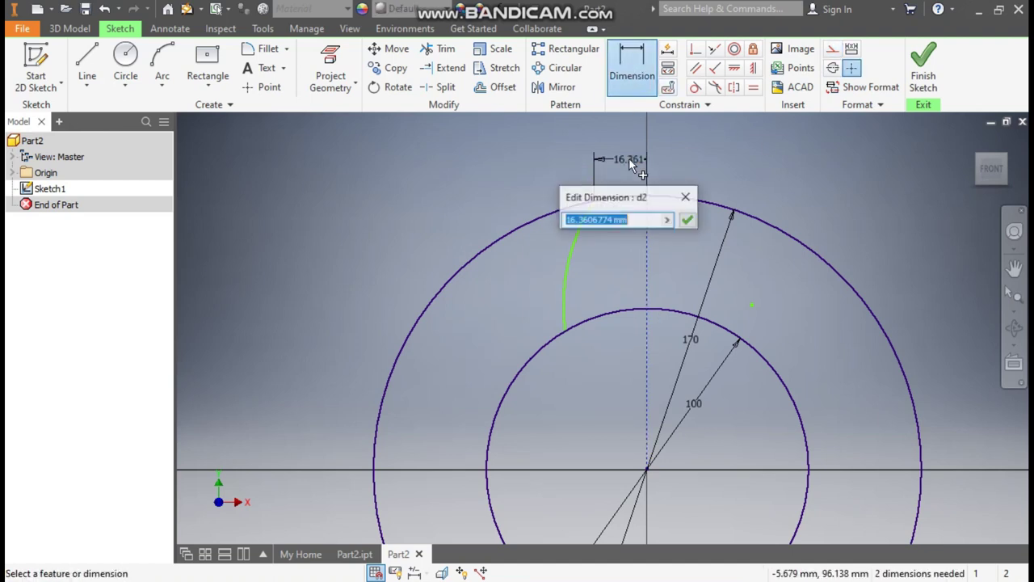
type("6")
key("Return")
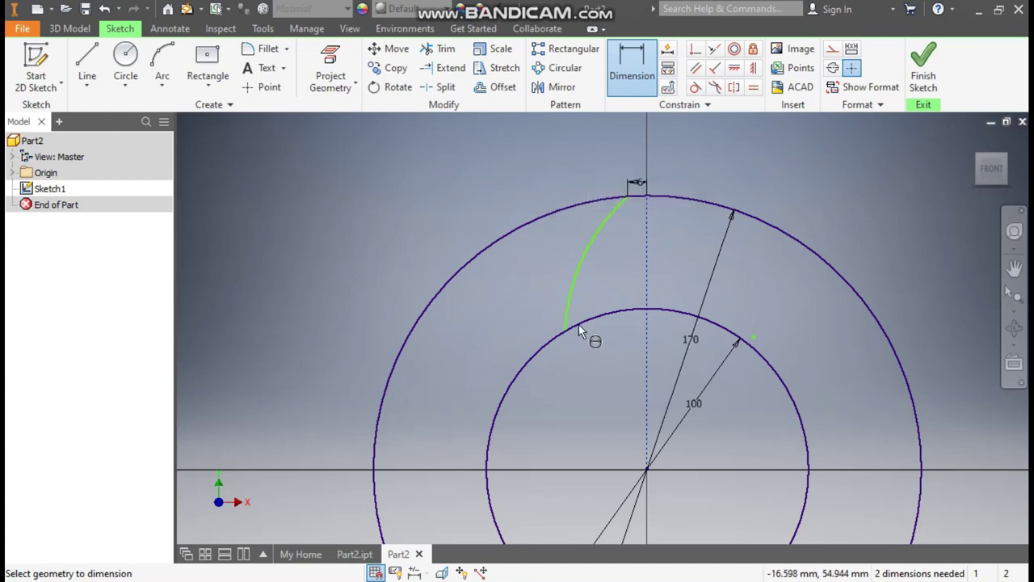
left_click(566, 331)
left_click(647, 307)
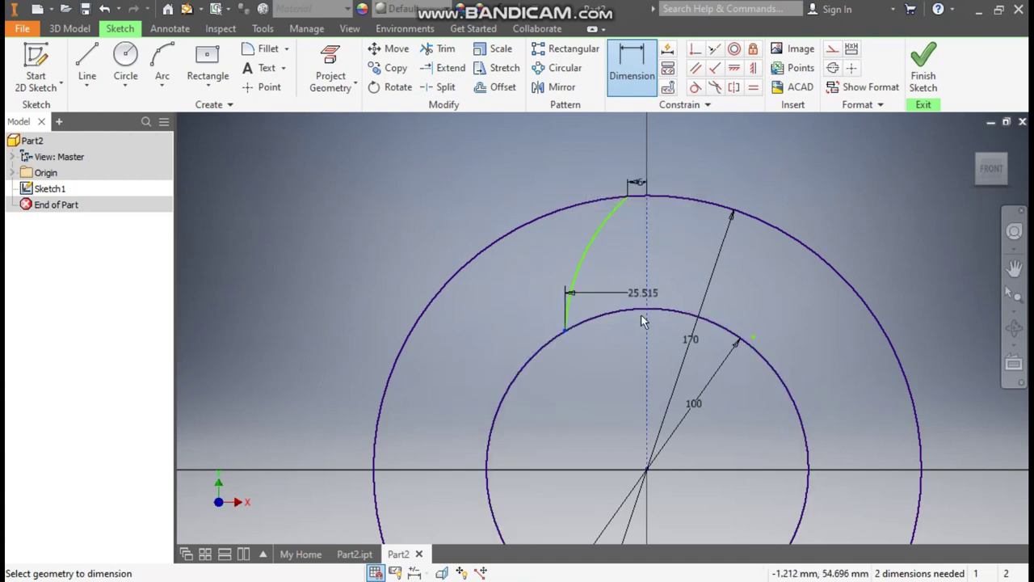
left_click(627, 358)
type("15")
key("Return")
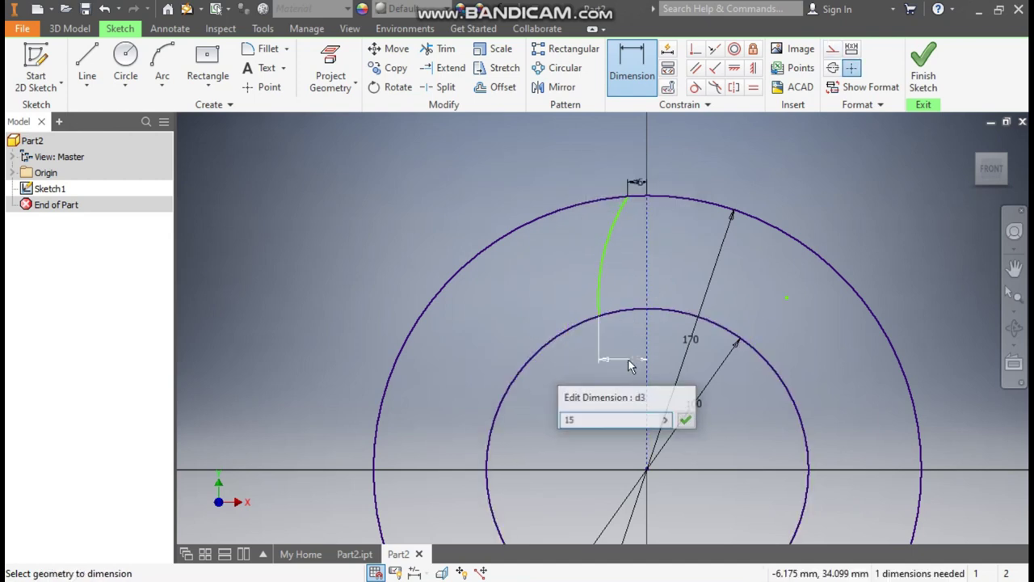
Dimension the flank arc radius to 65, fully constraining the sketch.
left_click(610, 250)
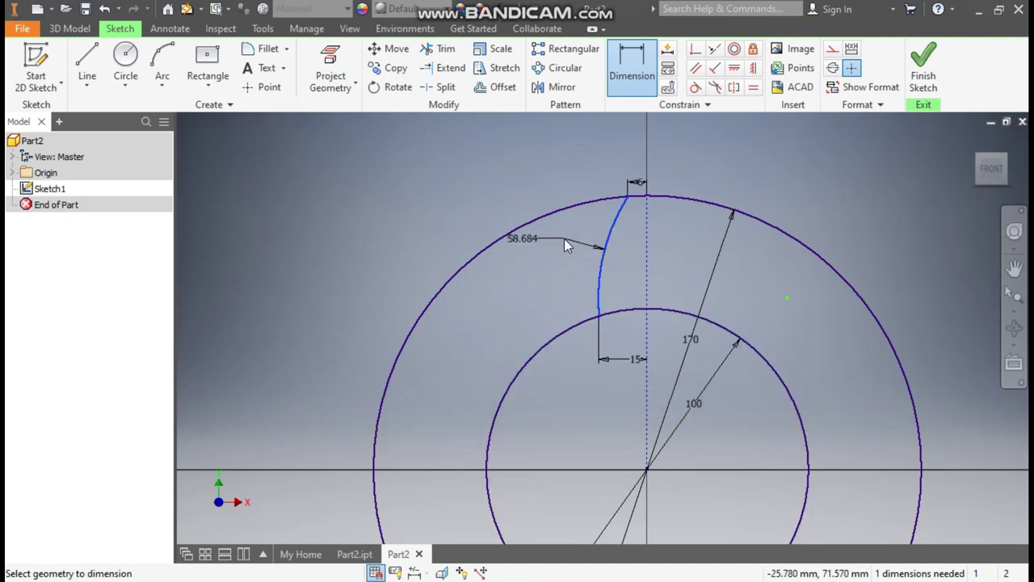
left_click(564, 237)
type("60")
key("Return")
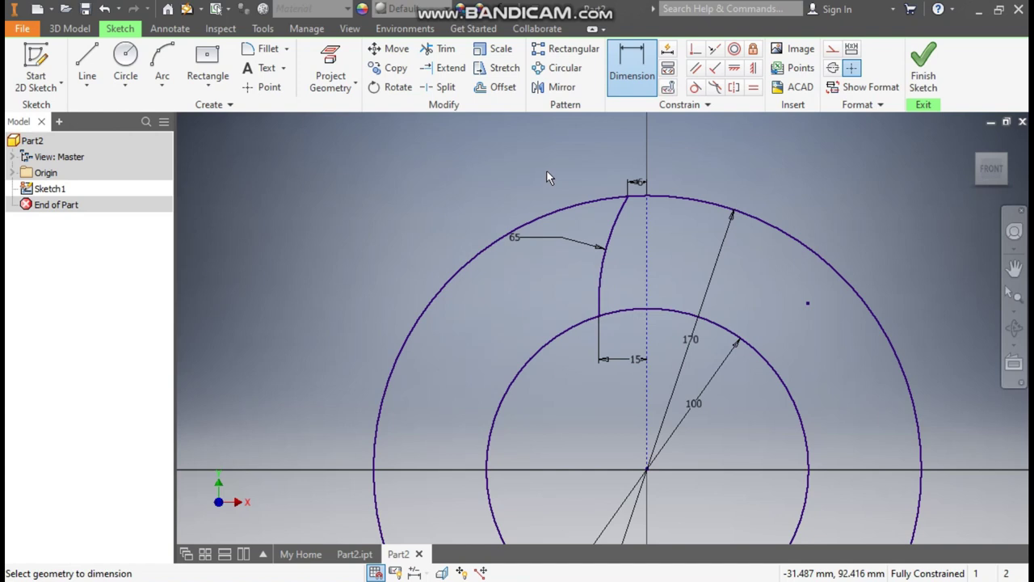
Mirror the flank arc across the vertical centreline.
left_click(559, 86)
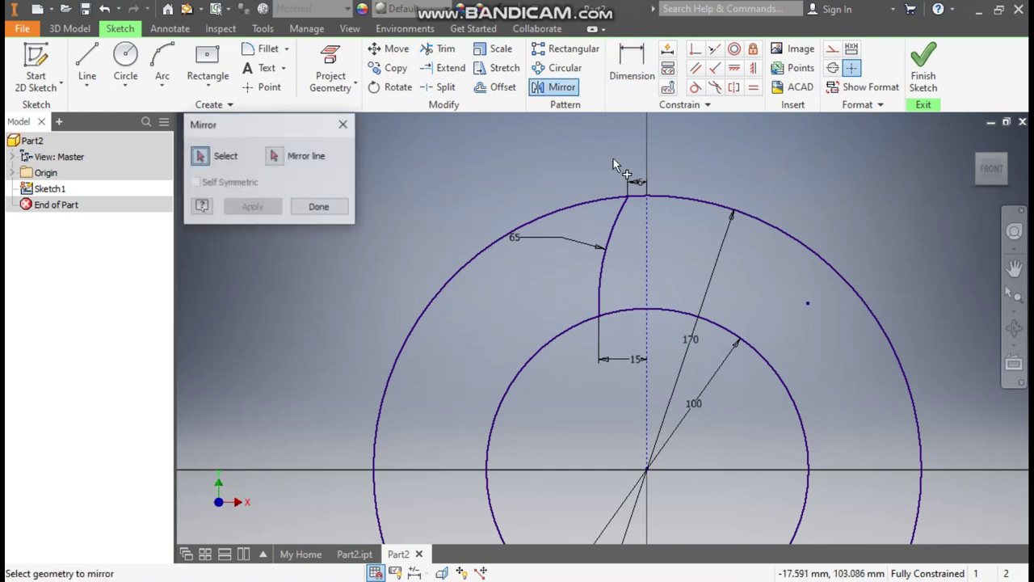
left_click(618, 221)
left_click(273, 159)
left_click(647, 224)
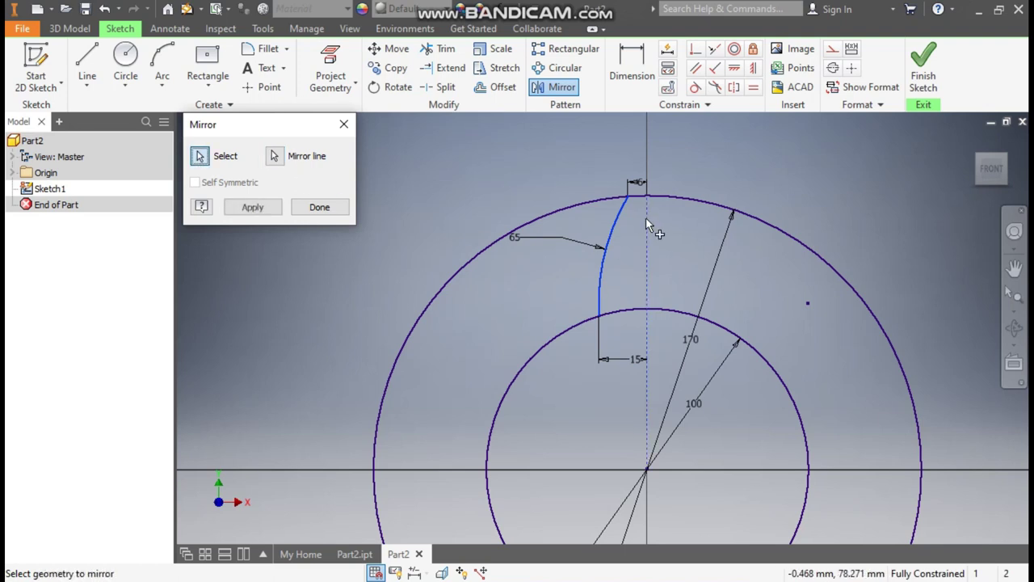
left_click(267, 207)
left_click(317, 207)
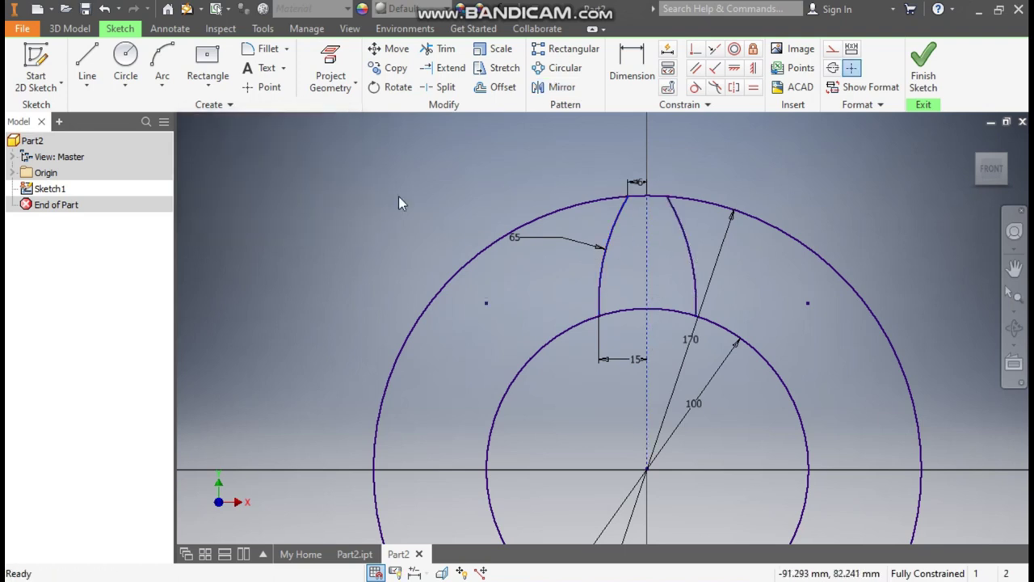
scroll(419, 191, "down", 3)
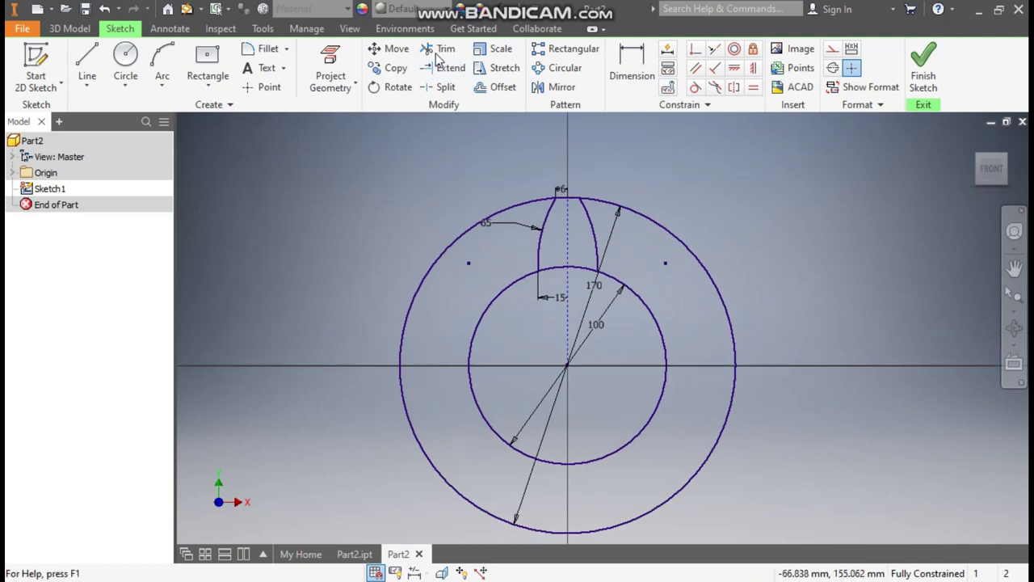
Trim the outer and inner circles back to the two flanks.
left_click(436, 52)
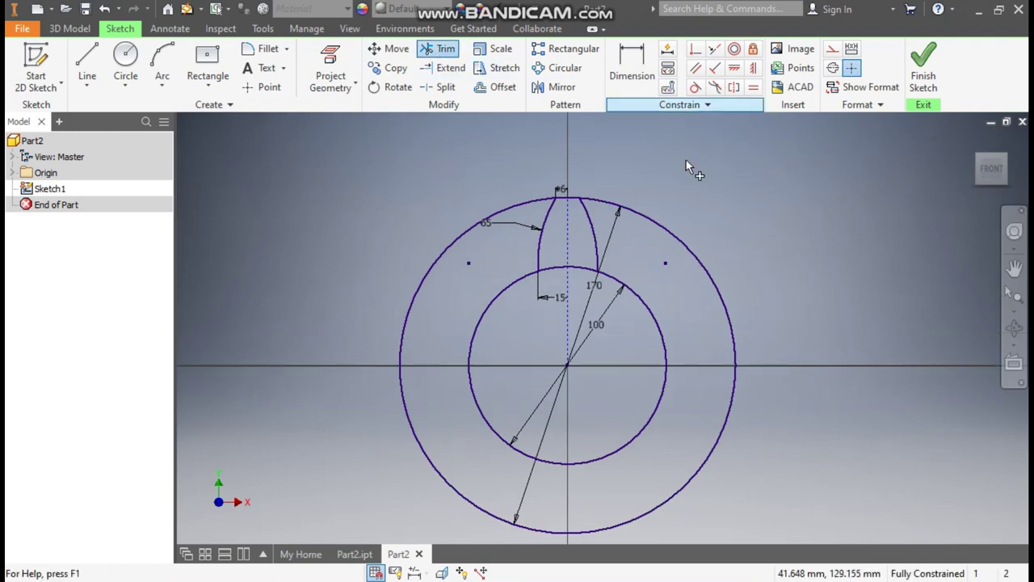
left_click(666, 229)
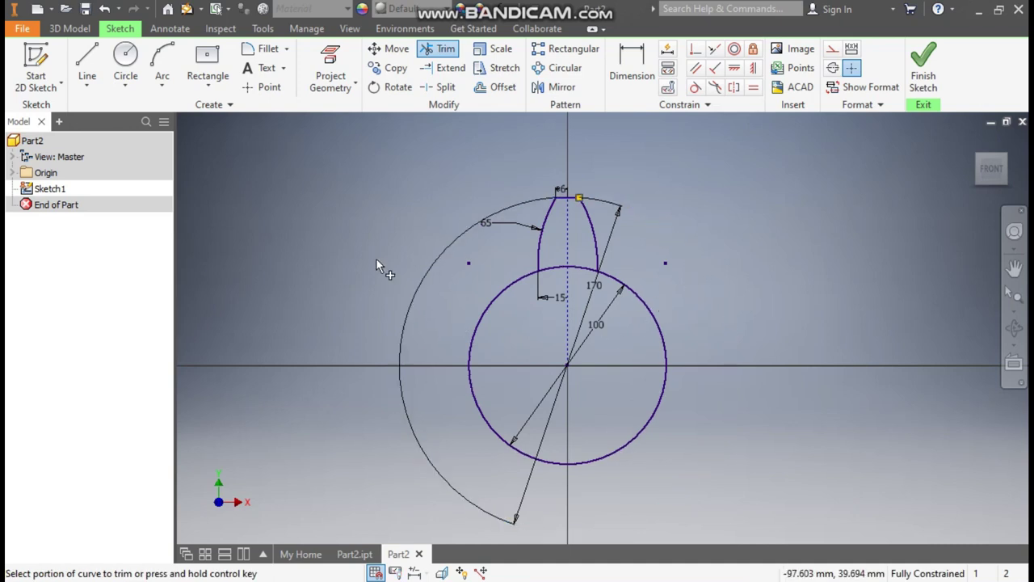
left_click(596, 274)
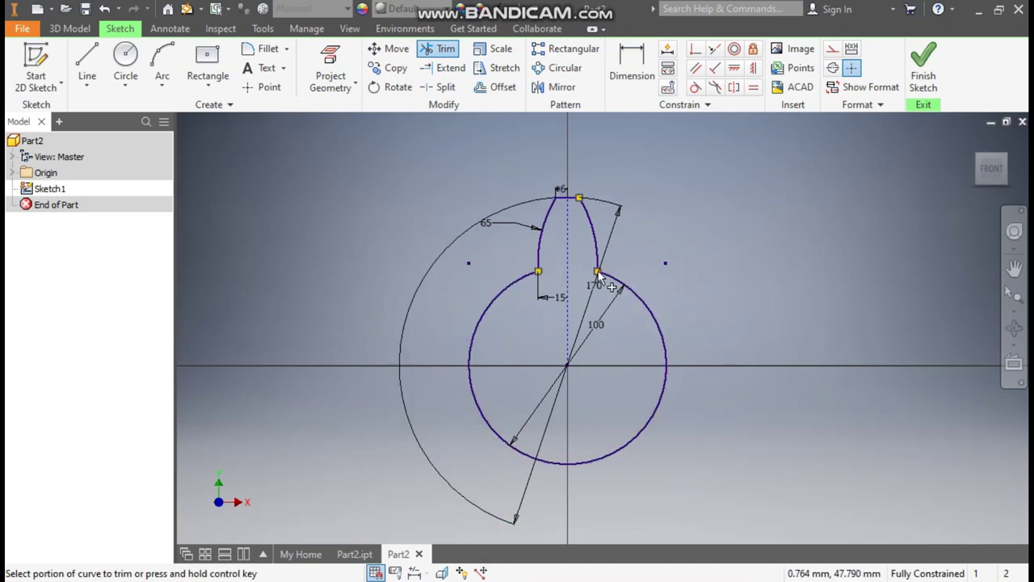
Circular-pattern the tooth outline 8 times over 360° about the origin.
left_click(565, 68)
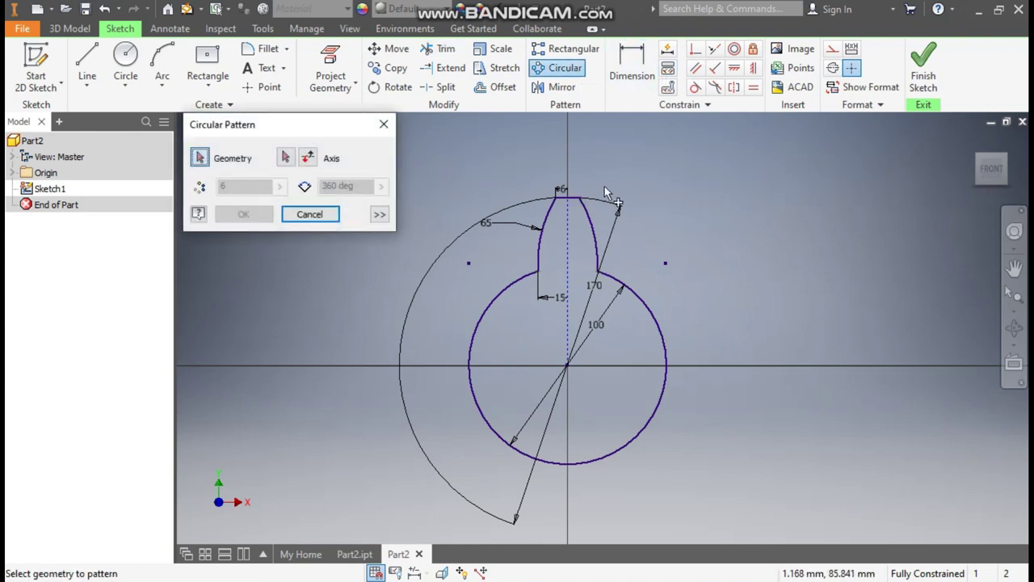
mouse_move(508, 166)
left_mouse_down()
mouse_move(602, 238)
mouse_move(518, 236)
left_mouse_up()
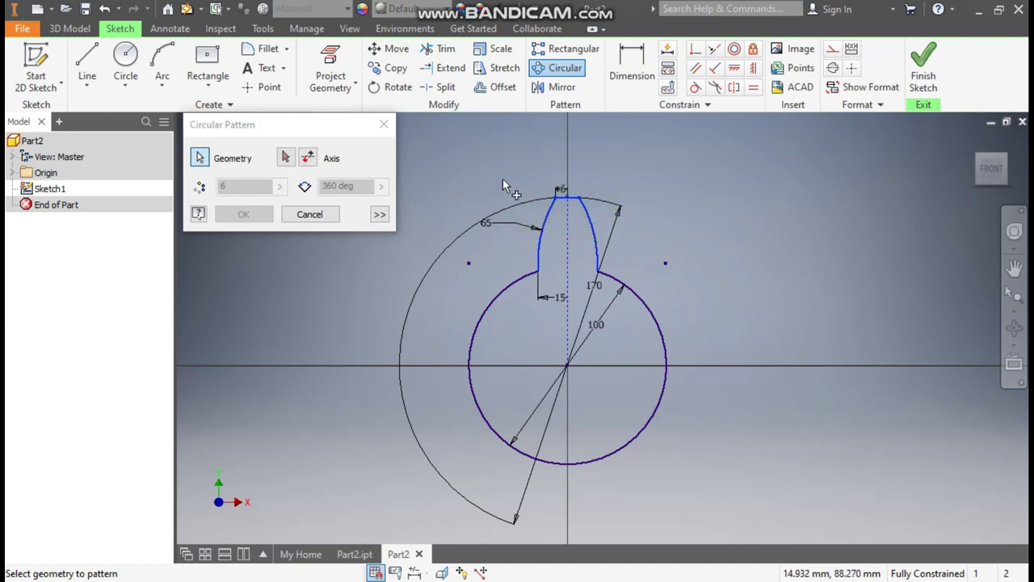
left_click(285, 158)
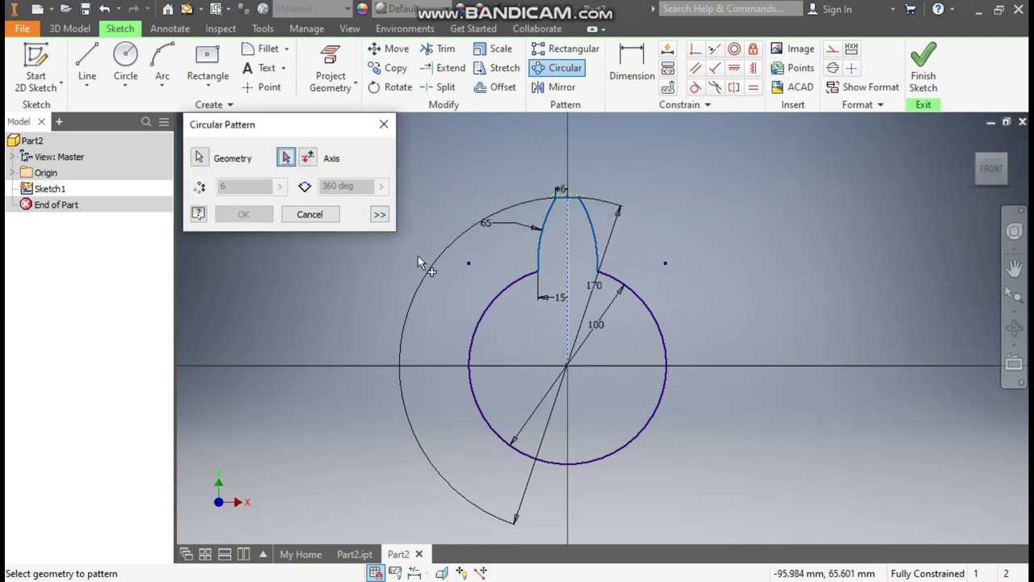
left_click(506, 287)
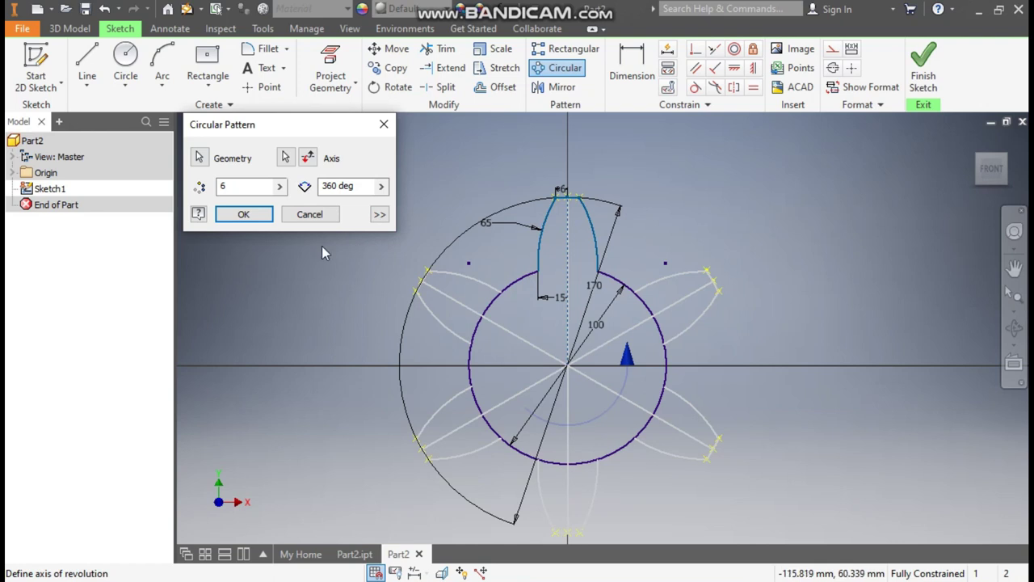
key("Tab")
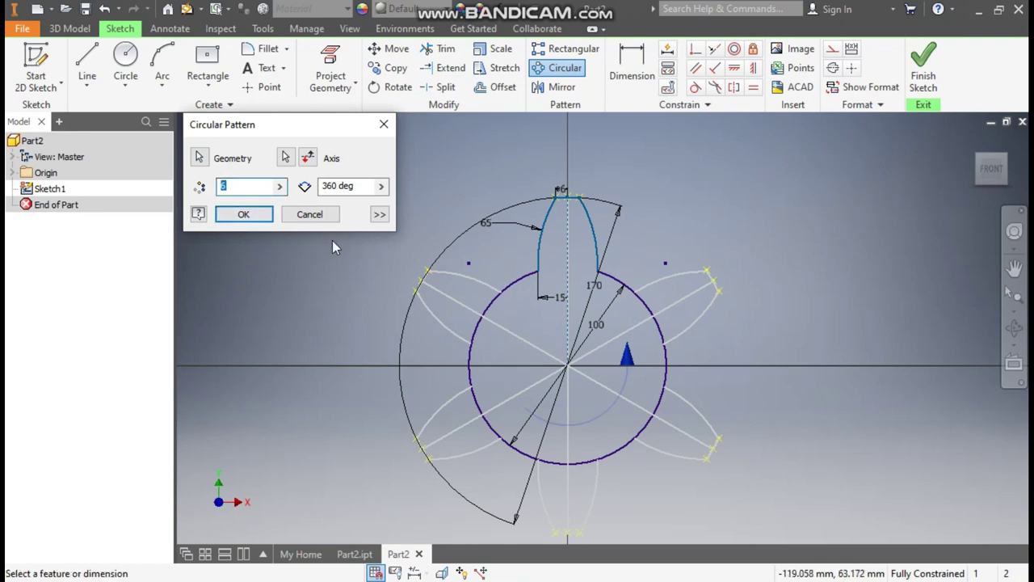
type("8")
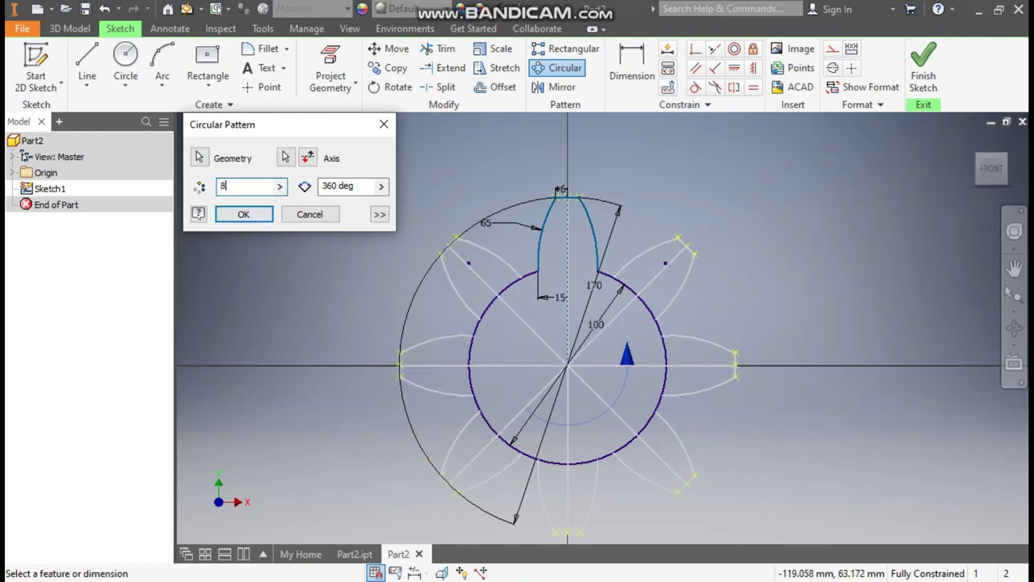
left_click(243, 214)
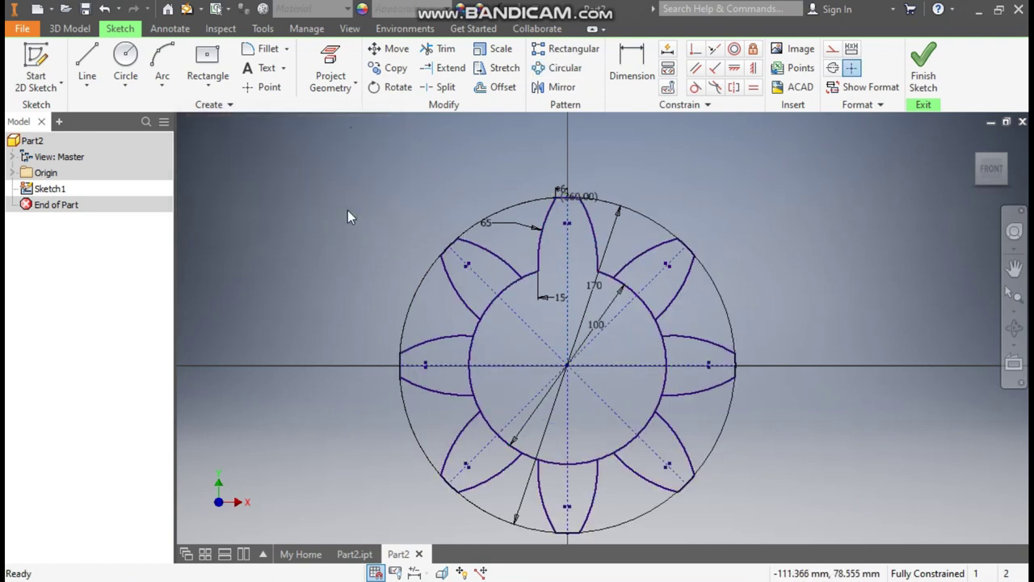
Trim away the inner-circle arcs inside each of the eight teeth.
left_click(426, 55)
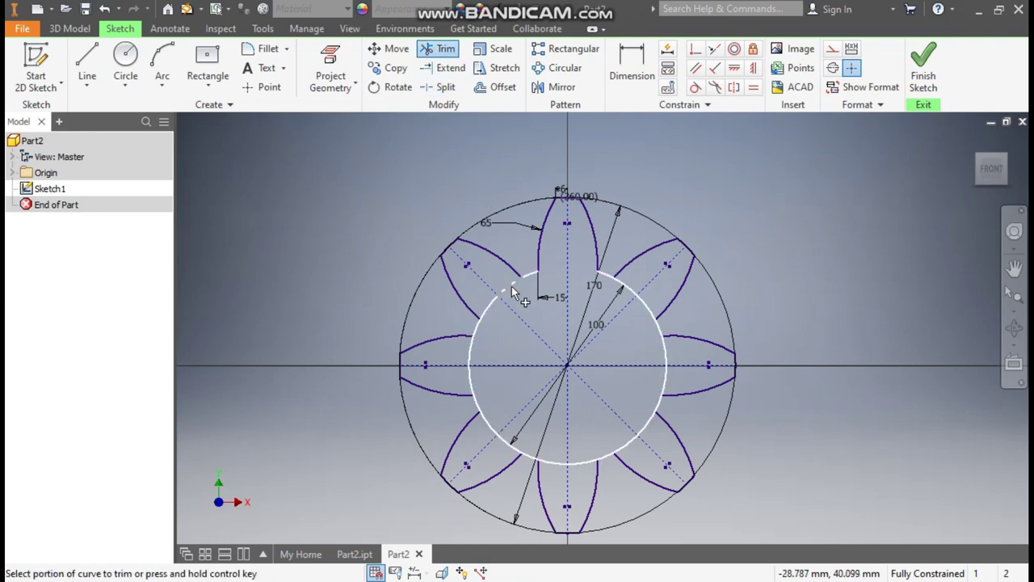
left_click(508, 292)
left_click(474, 356)
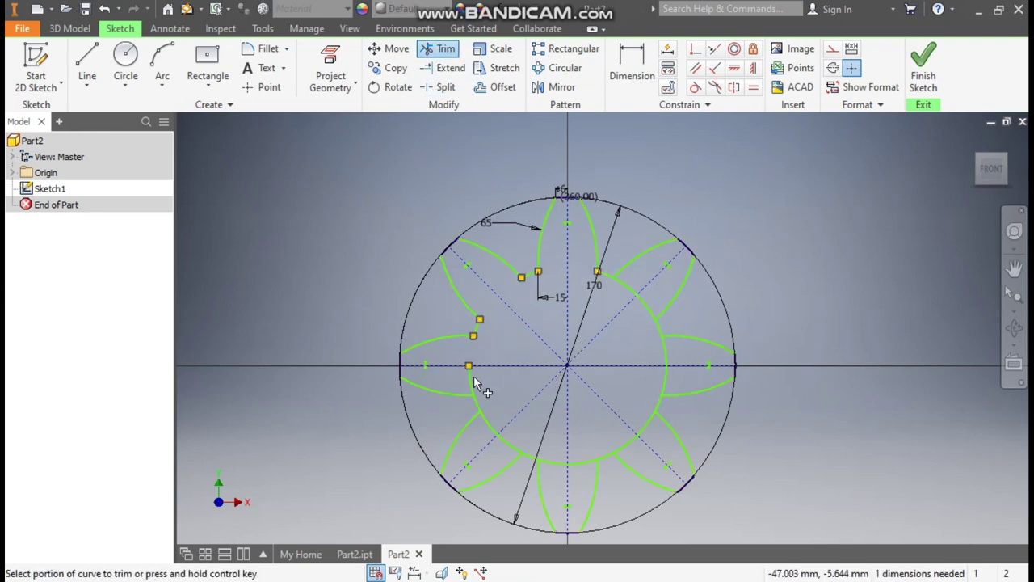
left_click(488, 432)
left_click(530, 456)
left_click(558, 463)
left_click(586, 464)
left_click(623, 448)
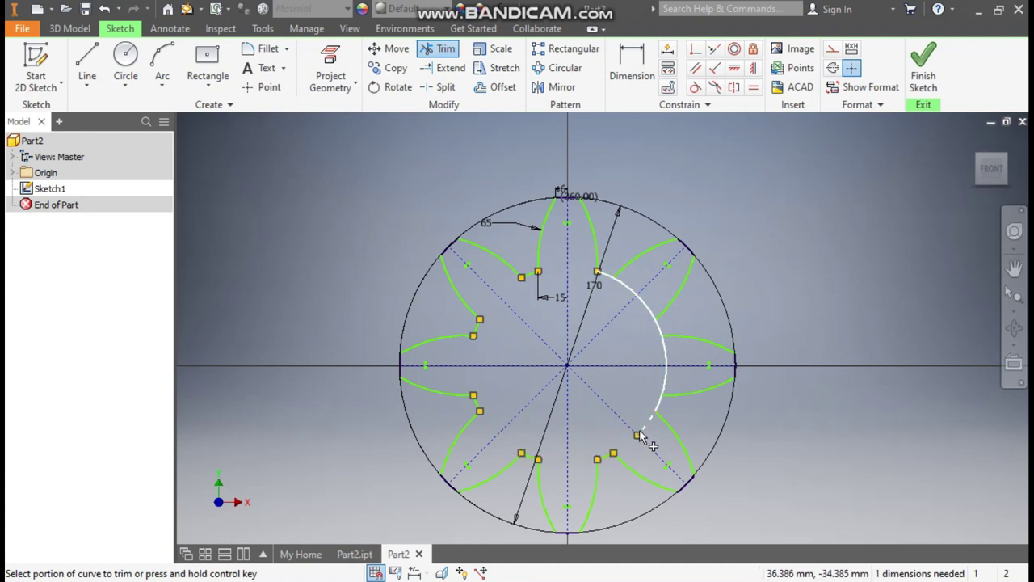
left_click(646, 429)
left_click(667, 376)
left_click(657, 323)
left_click(642, 299)
left_click(630, 288)
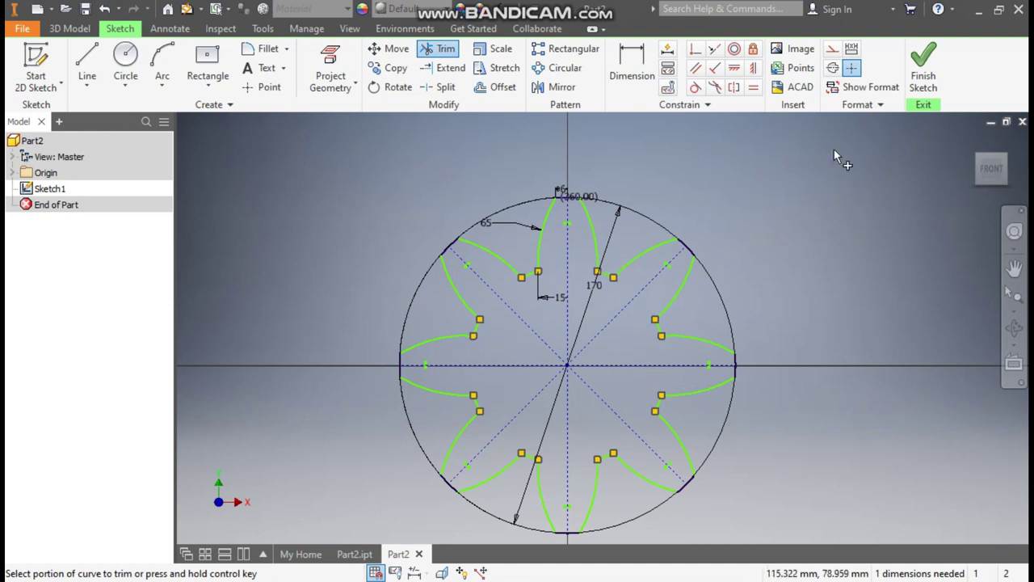
Add a 50 mm dimension to a tooth root edge and finish the sketch.
left_click(637, 74)
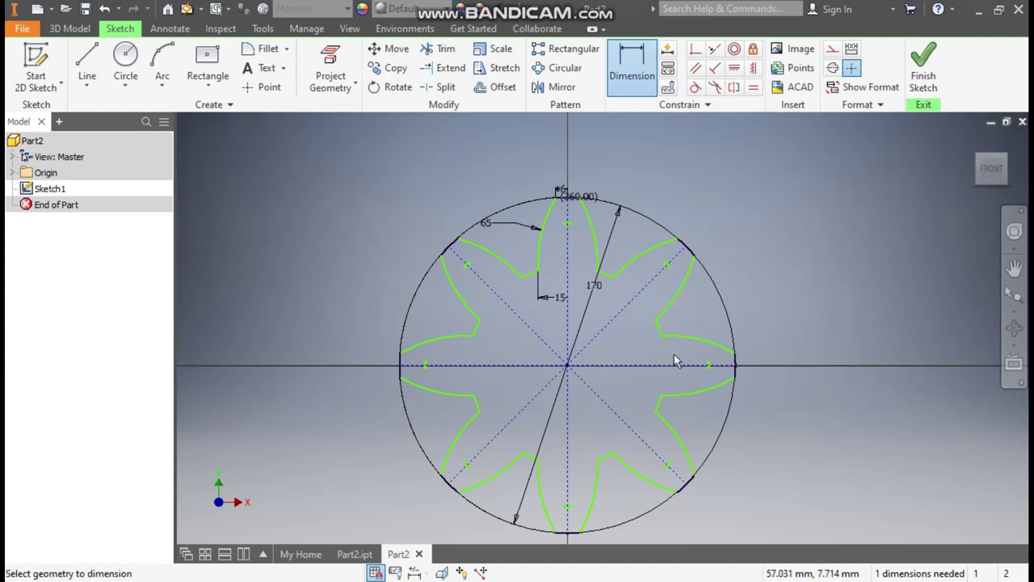
scroll(675, 356, "up", 2)
left_click(657, 309)
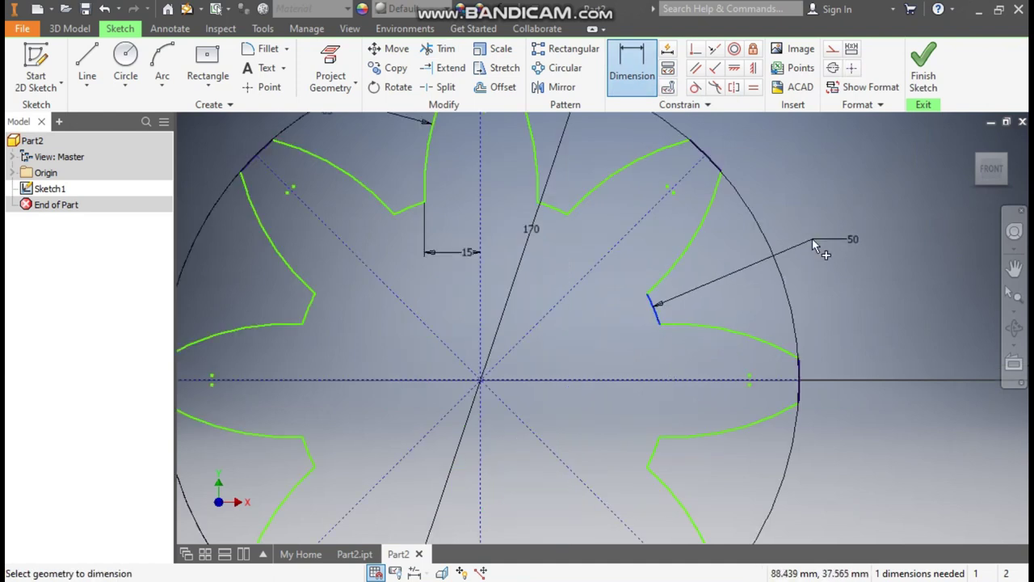
left_click(813, 241)
left_click(871, 300)
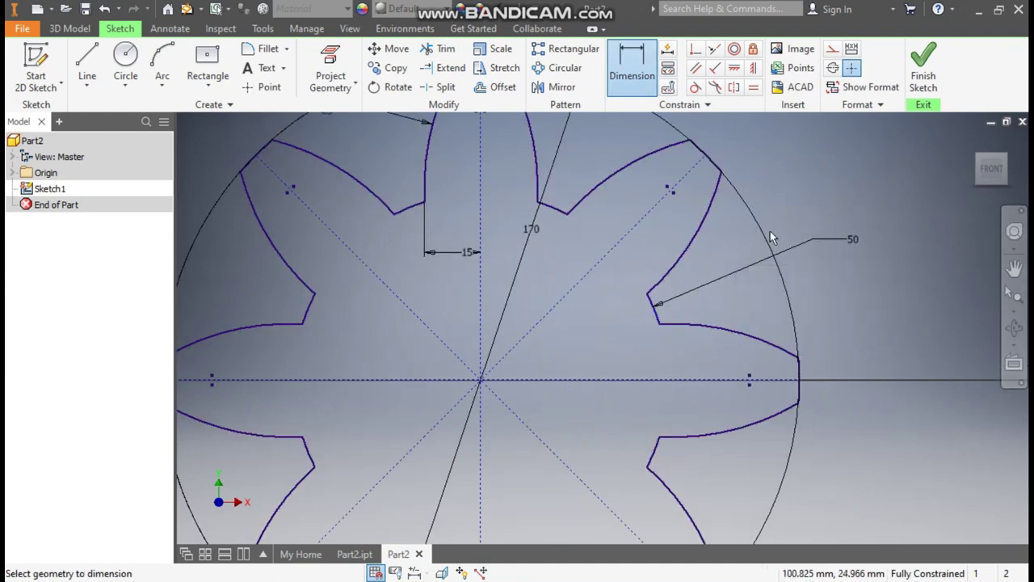
scroll(694, 270, "down", 2)
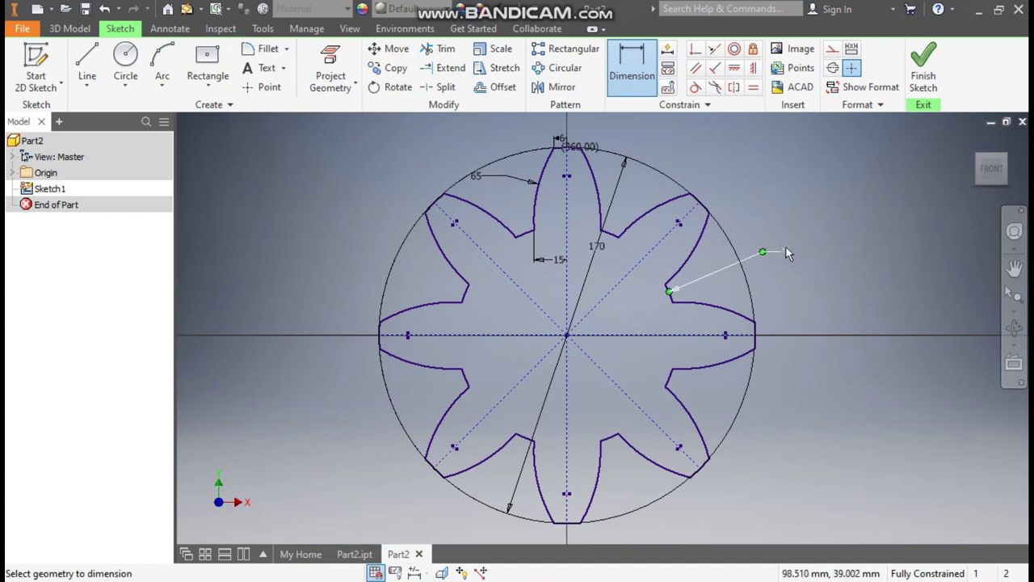
left_click(924, 69)
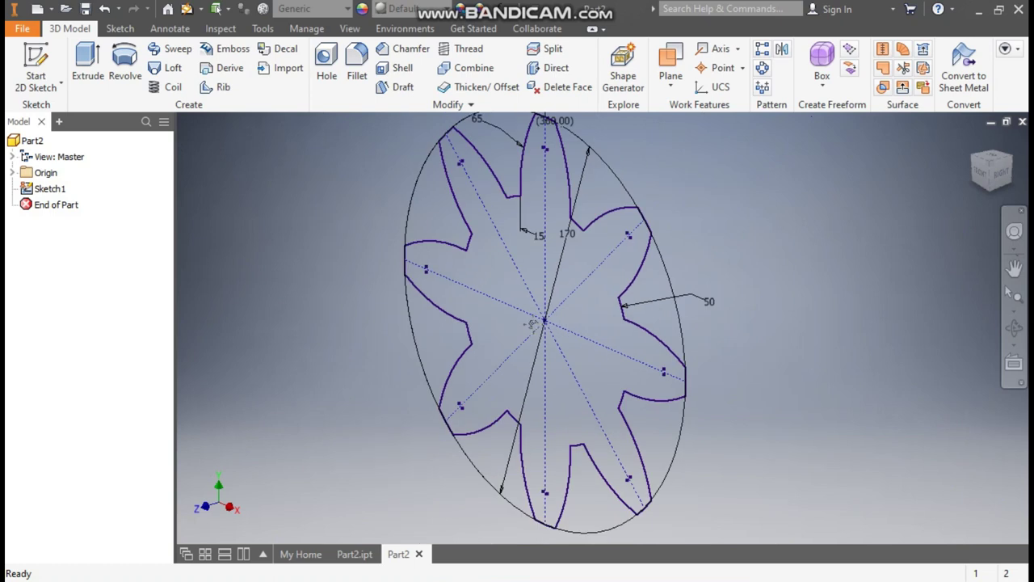
middle_click_drag(535, 325, 579, 331)
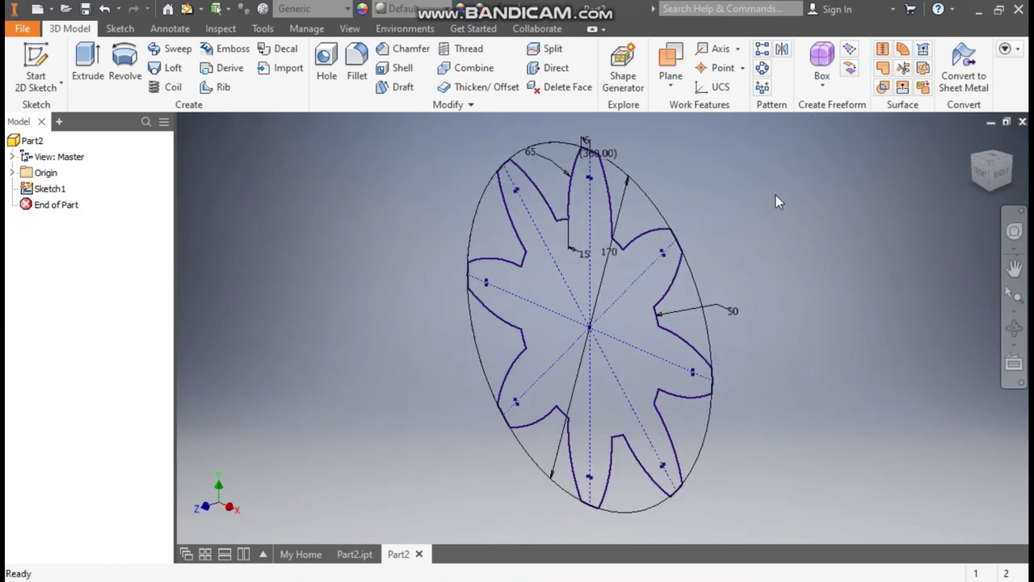
Create Work Plane1 offset 45 mm from the XY plane and start a sketch on it.
left_click(671, 79)
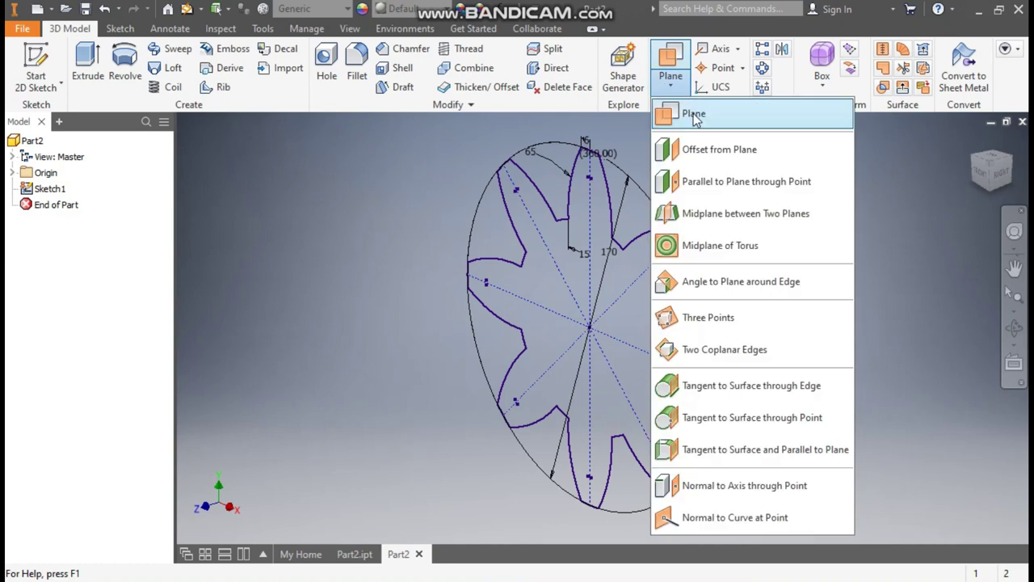
left_click(718, 154)
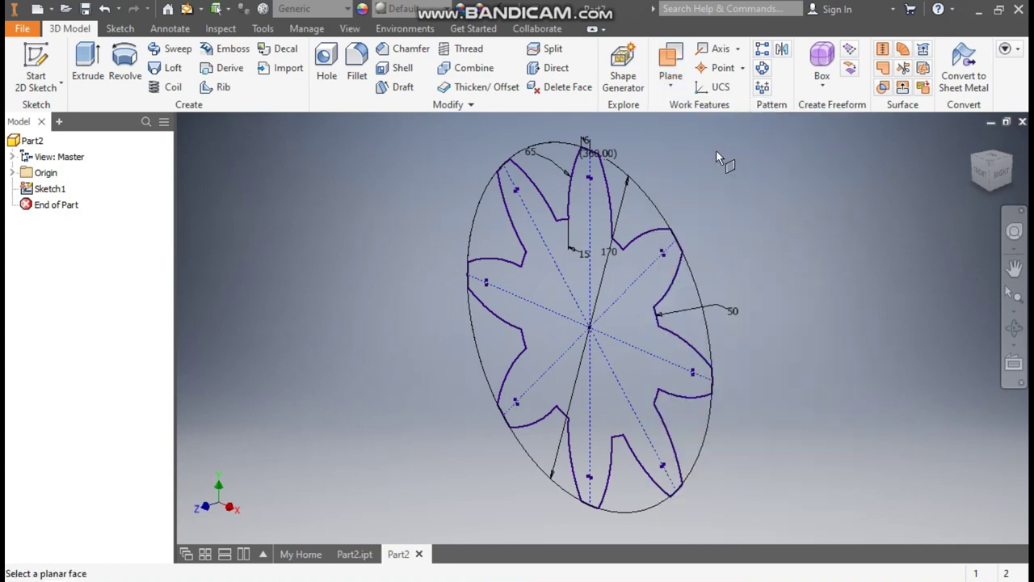
left_click(12, 172)
left_click(63, 219)
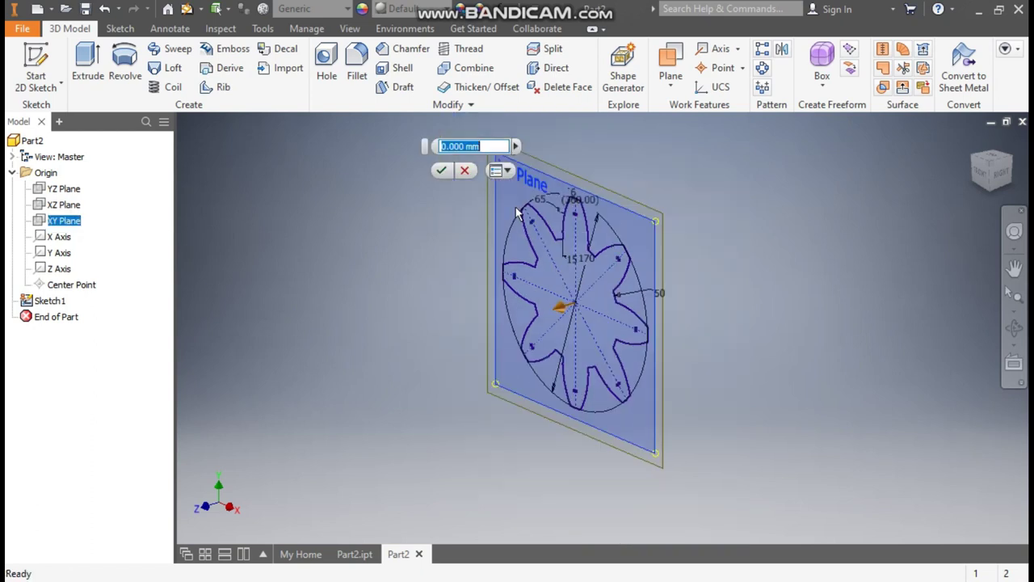
type("45")
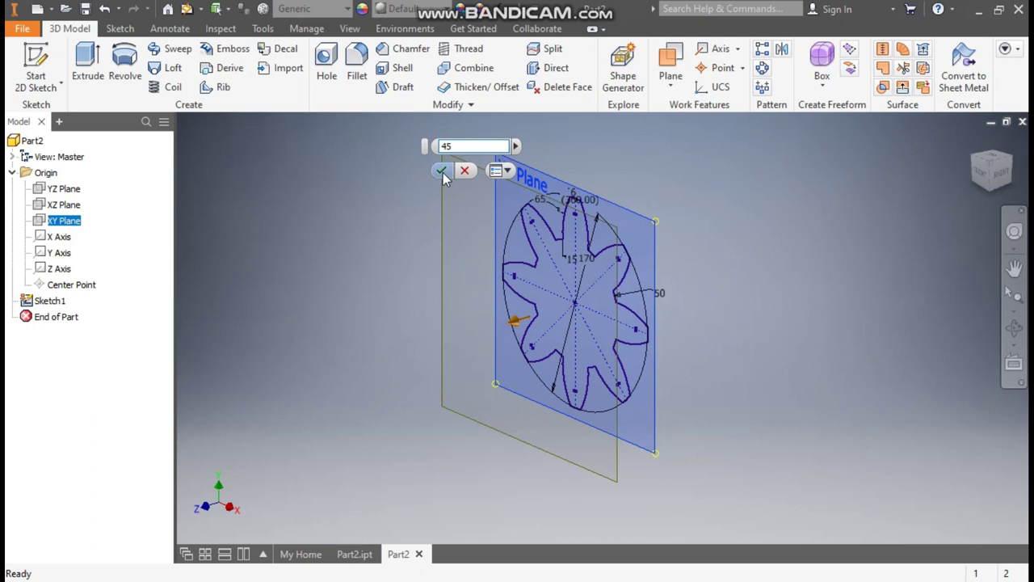
left_click(441, 171)
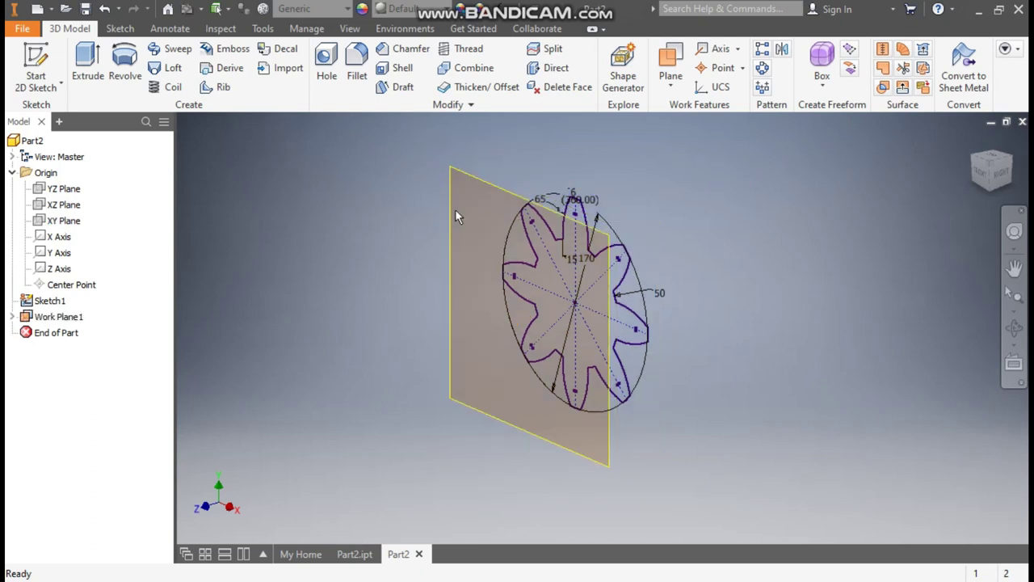
left_click(494, 184)
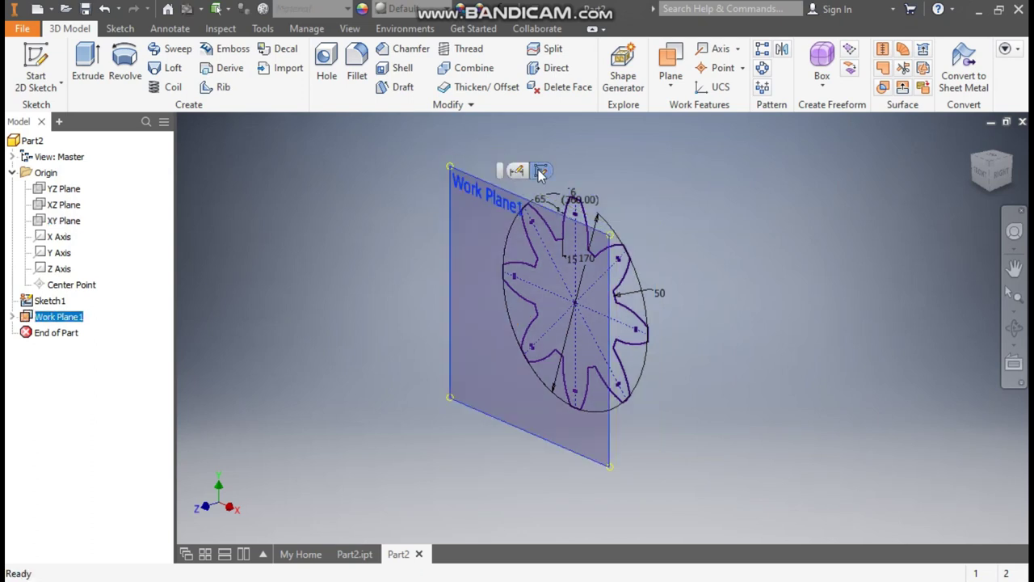
key("s")
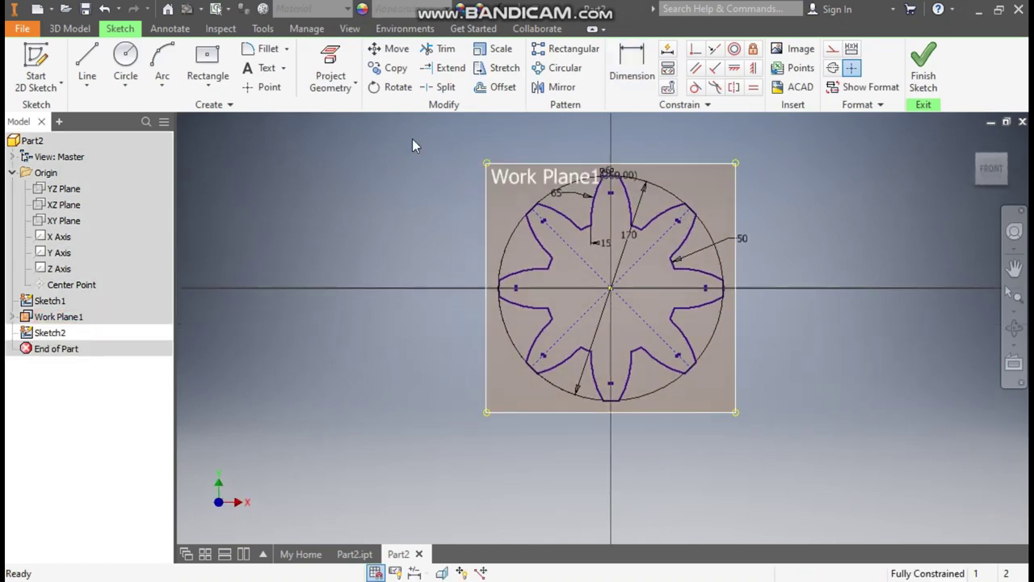
Project every tip, root and flank edge of Sketch1's eight-tooth outline into Sketch2.
left_click(338, 63)
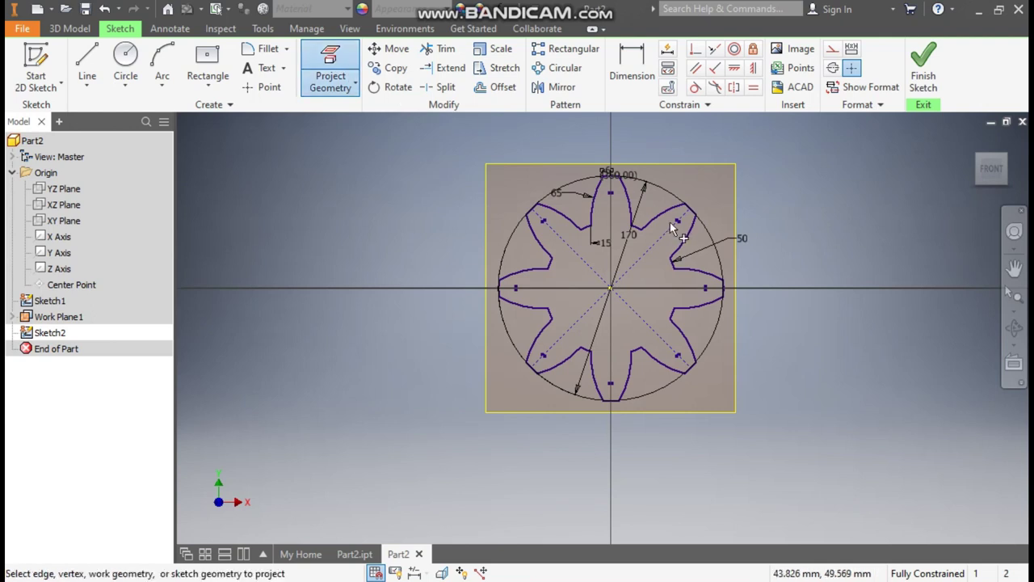
scroll(622, 173, "up", 3)
left_click(623, 177)
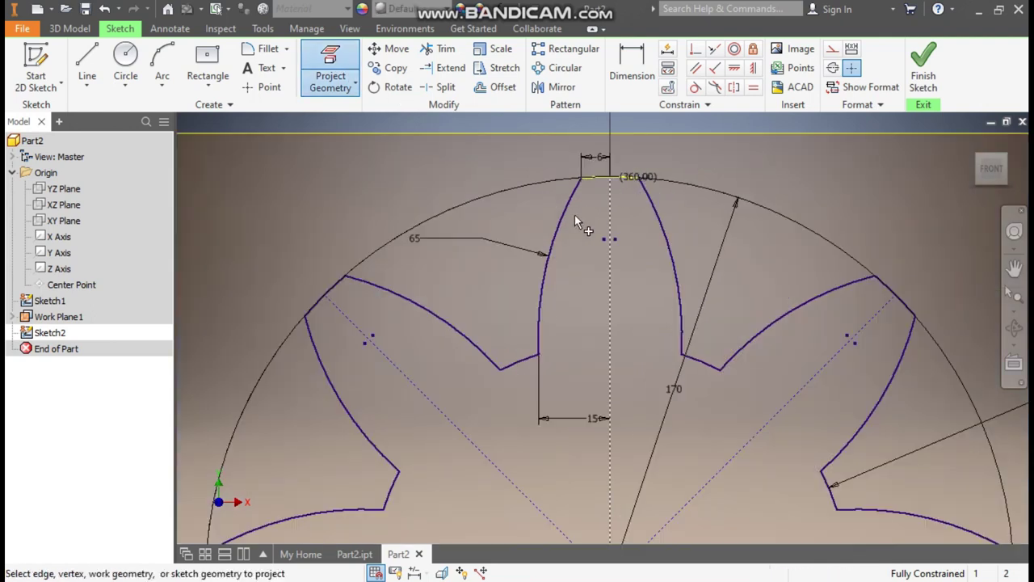
left_click(565, 234)
left_click(528, 356)
left_click(489, 358)
left_click(332, 314)
left_click(320, 356)
scroll(362, 288, "down", 3)
left_click(425, 255)
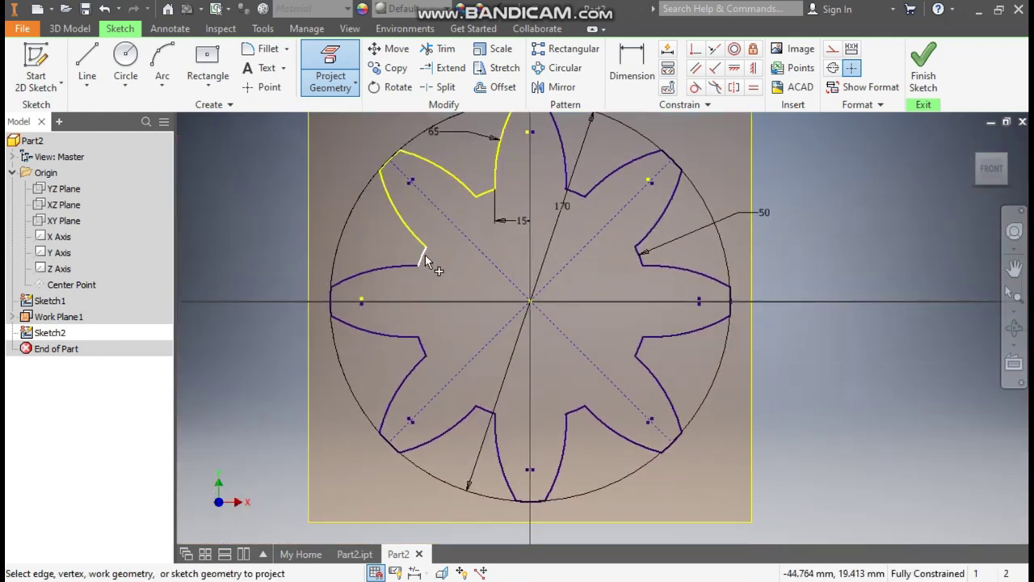
left_click(380, 268)
left_click(332, 296)
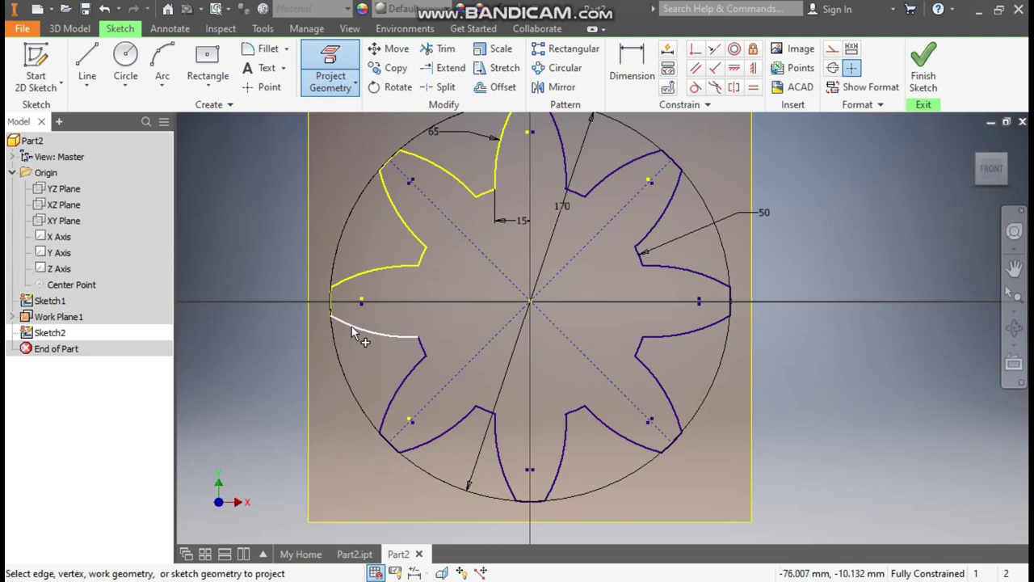
left_click(396, 444)
left_click(427, 442)
left_click(487, 413)
left_click(494, 435)
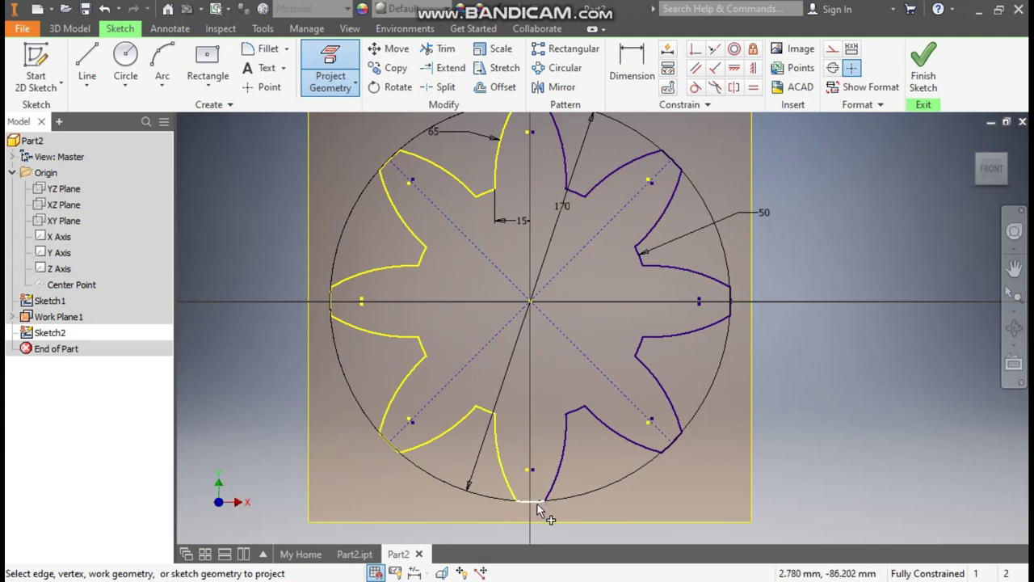
left_click(557, 485)
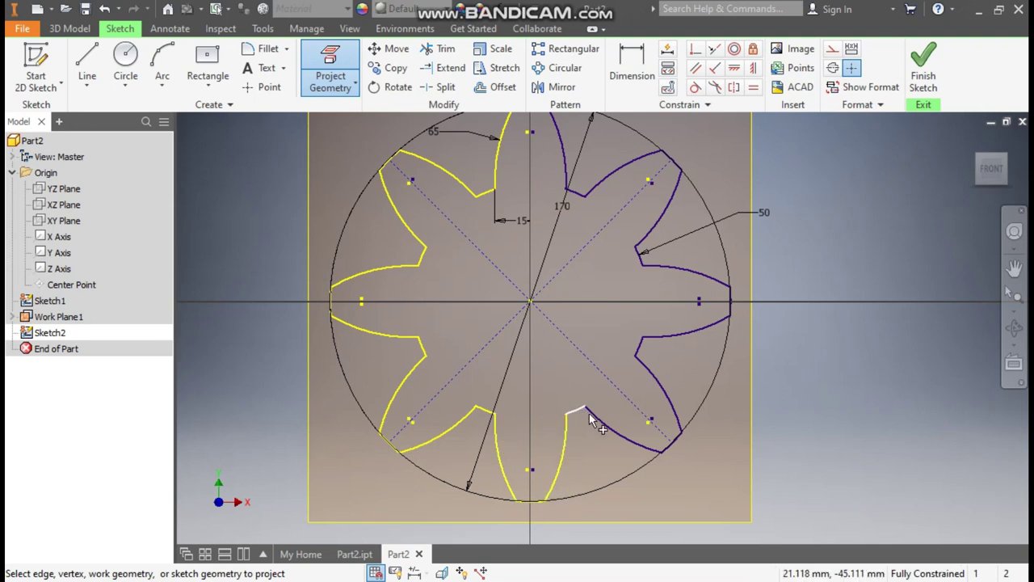
left_click(650, 431)
left_click(677, 439)
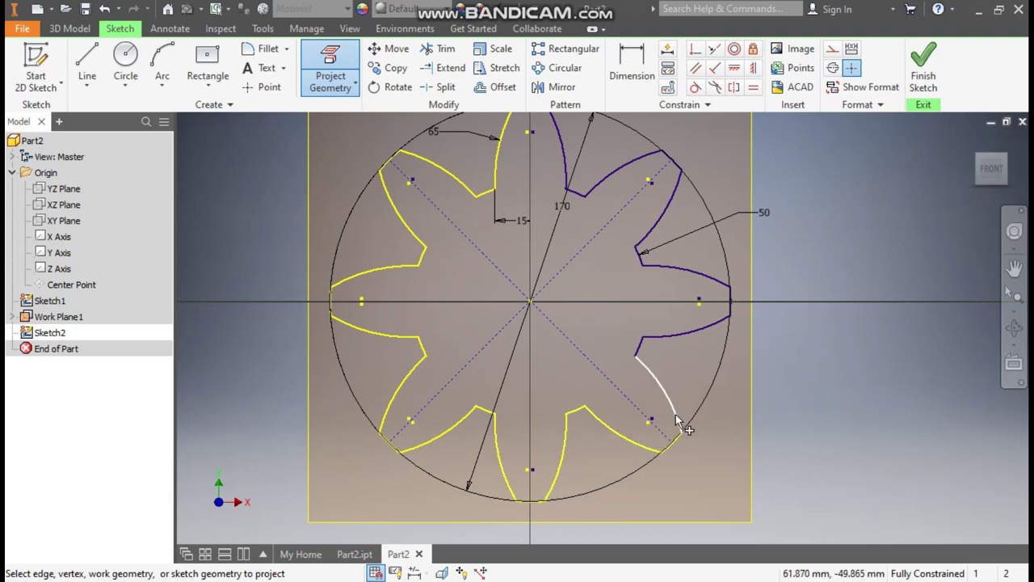
left_click(641, 341)
left_click(672, 331)
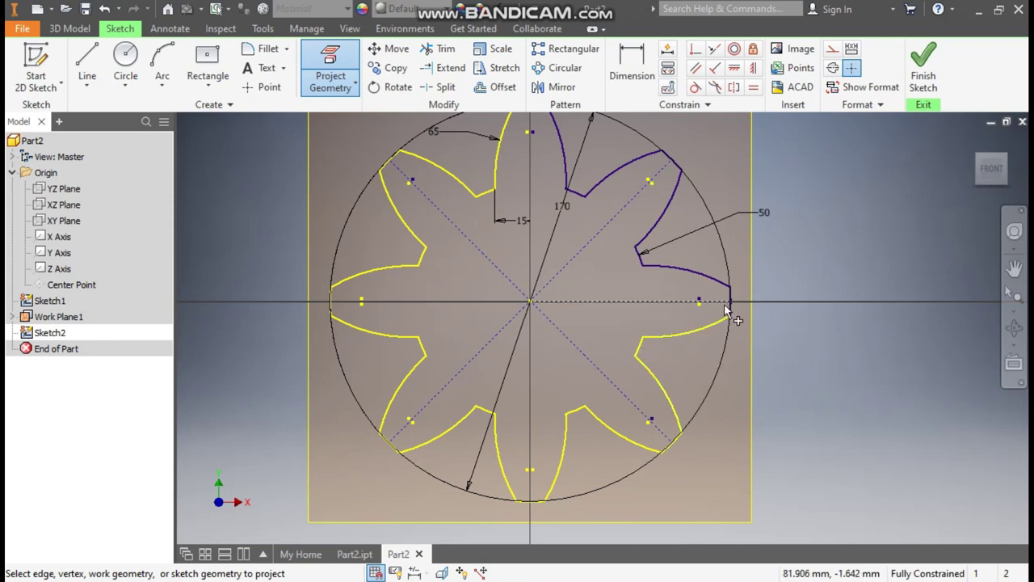
left_click(731, 309)
left_click(705, 277)
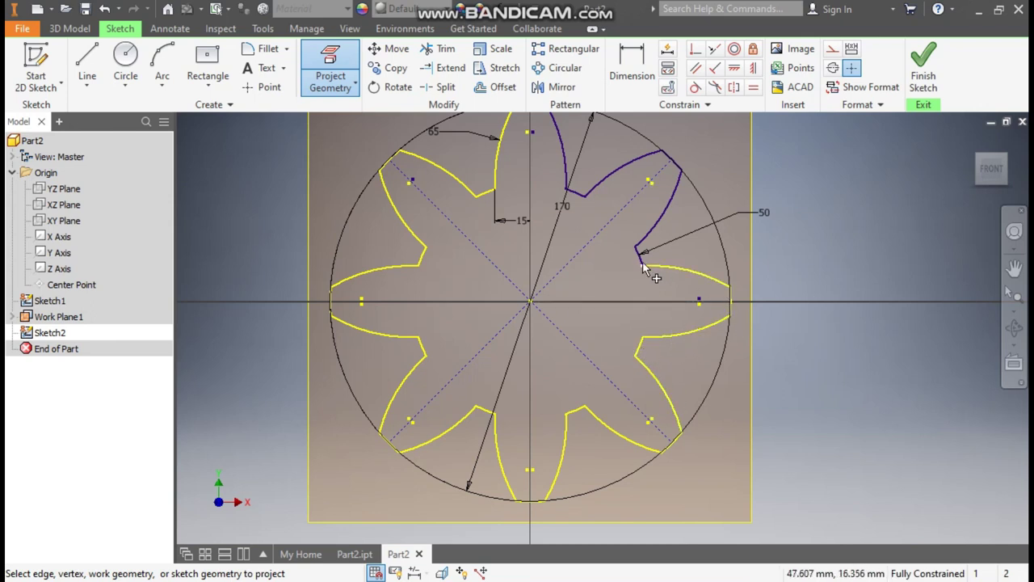
left_click(640, 256)
left_click(667, 213)
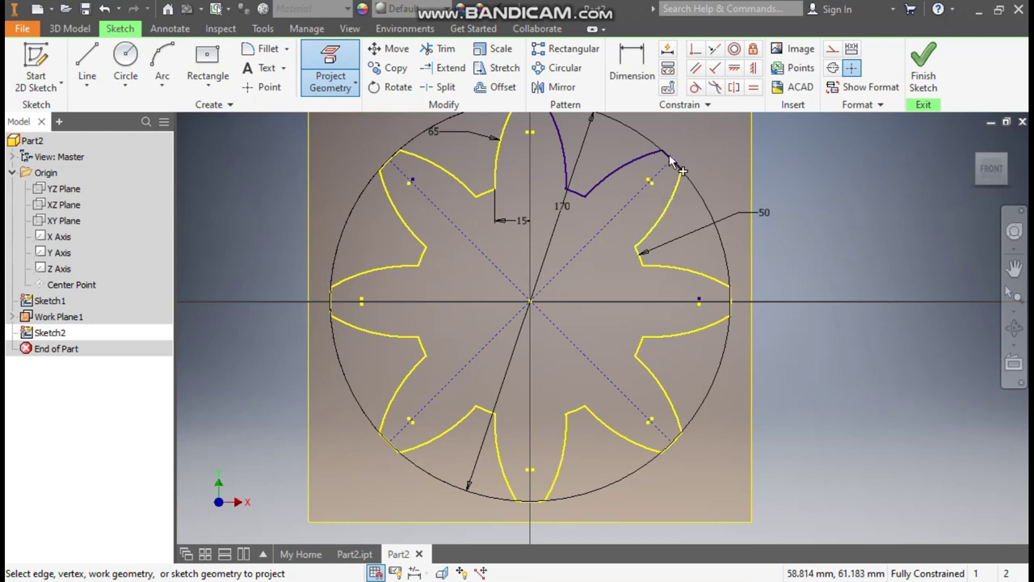
left_click(616, 173)
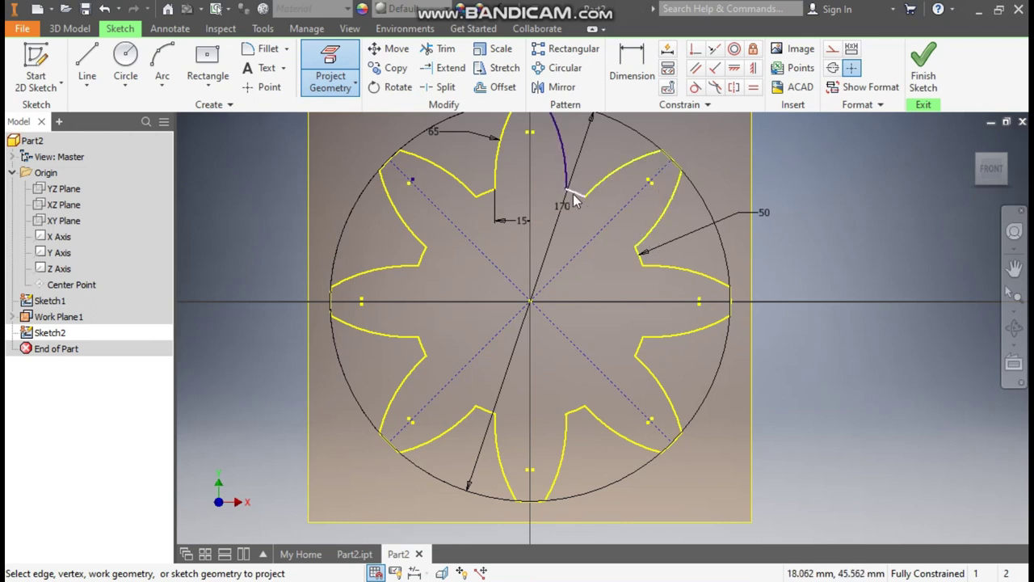
left_click(566, 176)
middle_click_drag(568, 180, 585, 234)
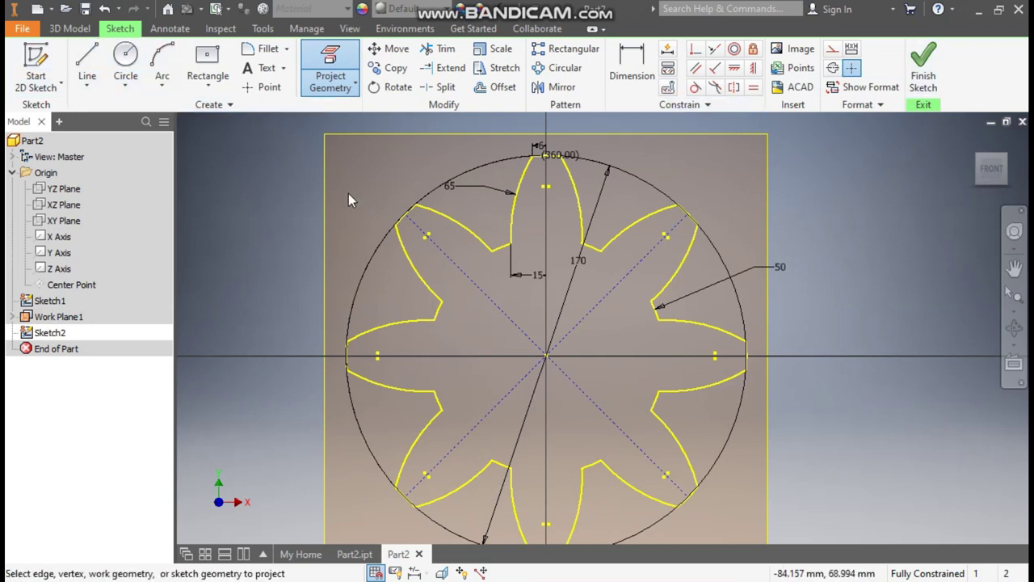
key("Escape")
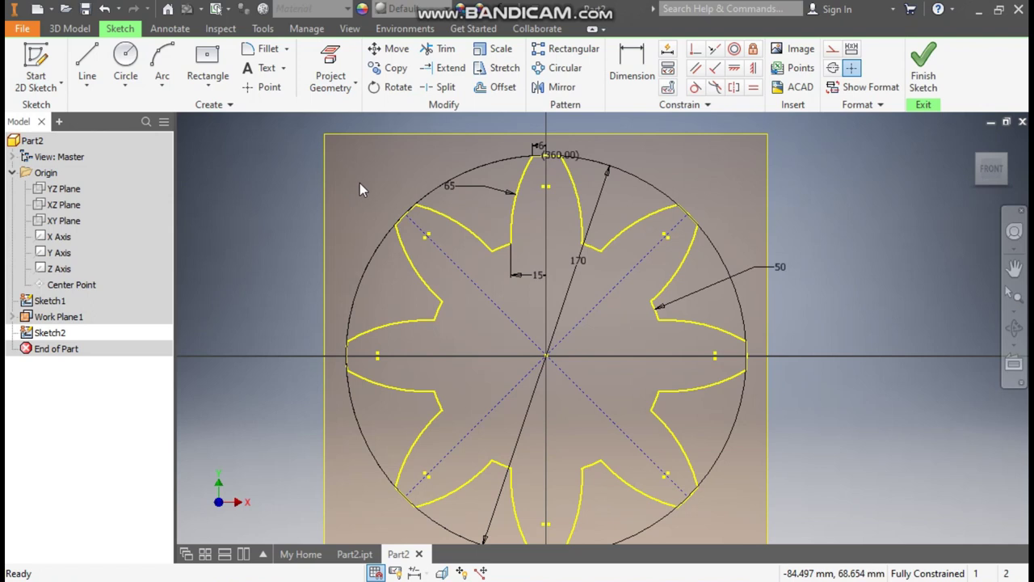
Break the projected gear outline's link to Sketch1.
scroll(417, 190, "down", 2)
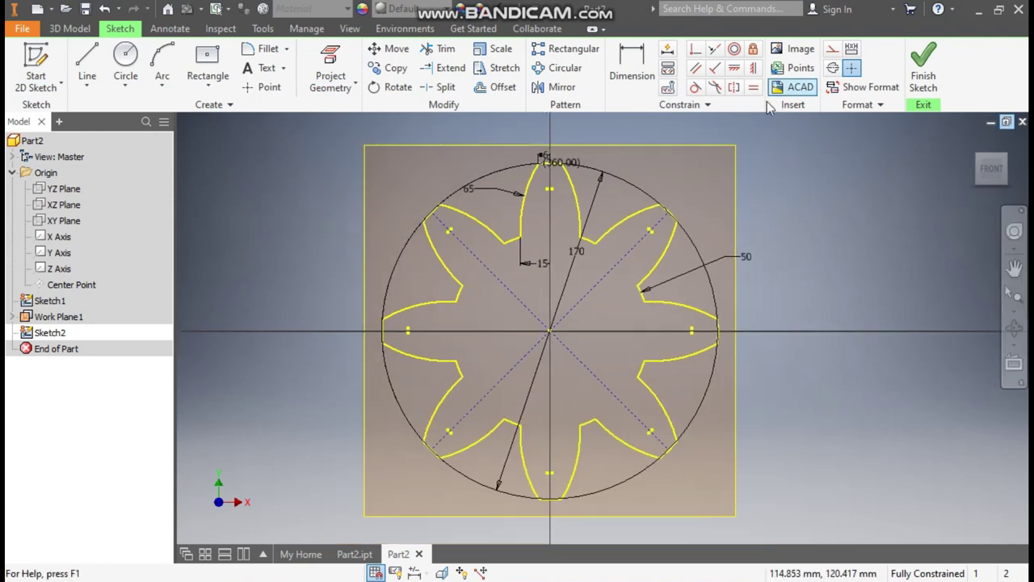
left_click_drag(759, 160, 307, 515)
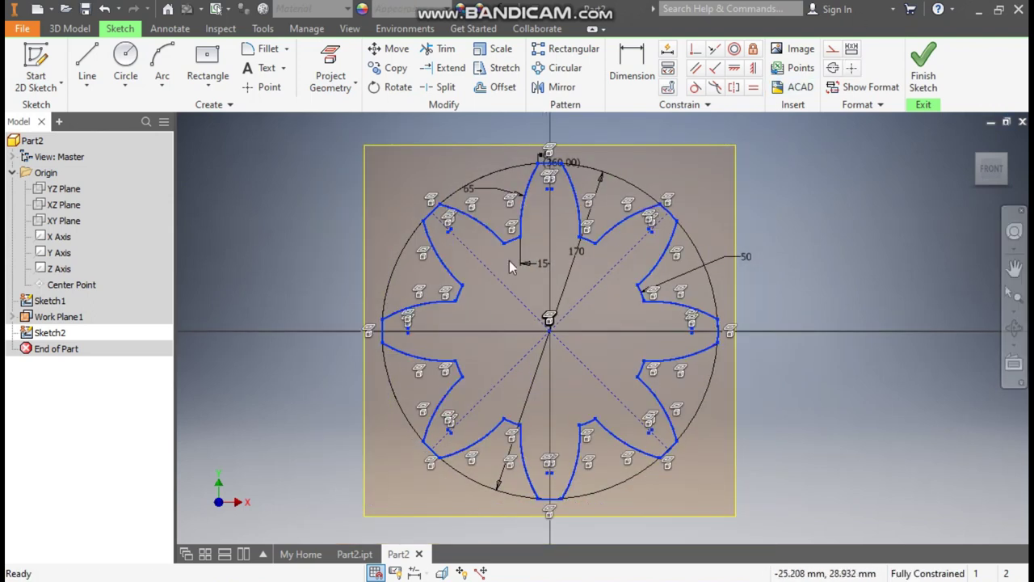
right_click(531, 208)
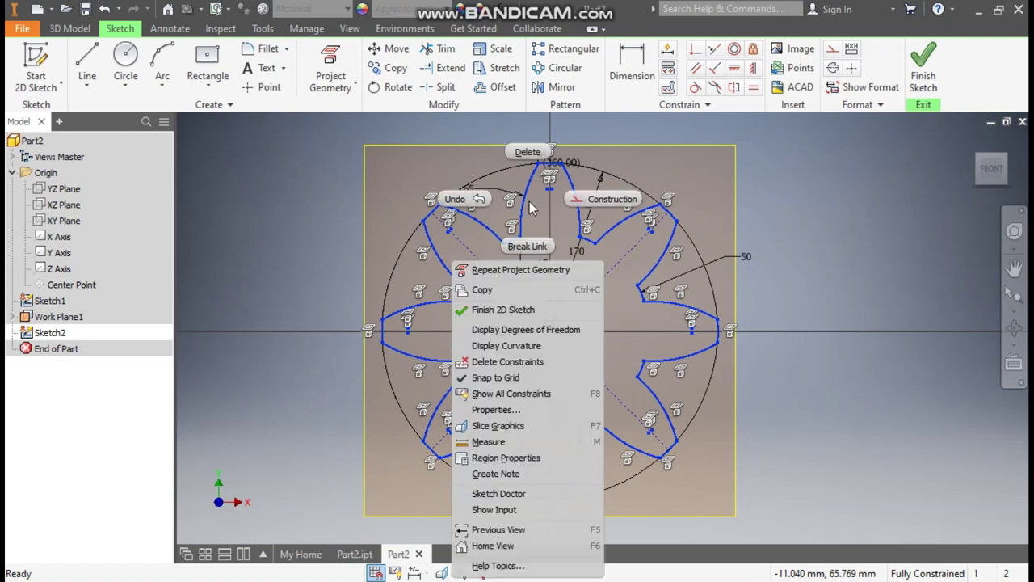
left_click(533, 251)
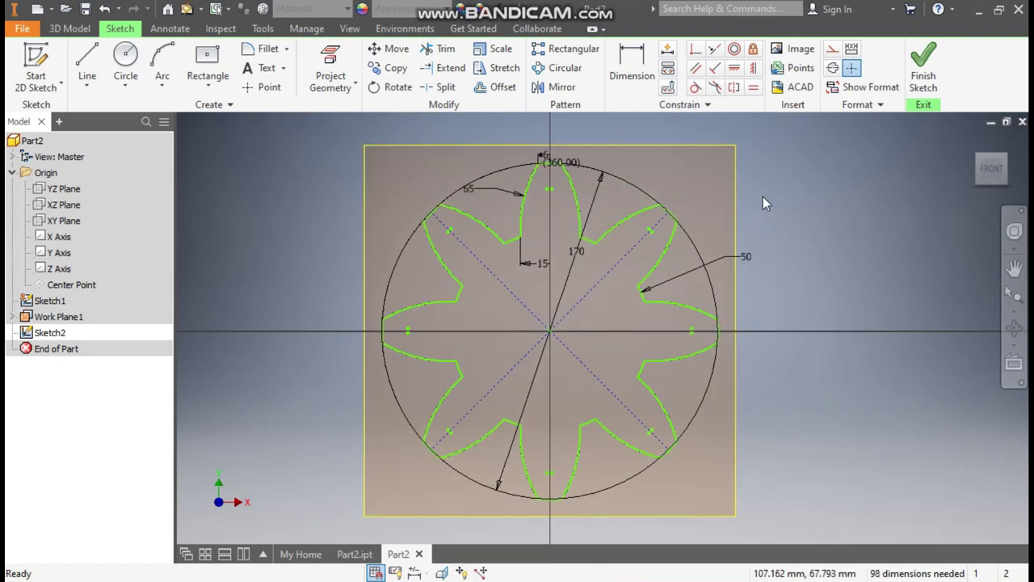
Rotate the unlinked gear outline 15 degrees about the gear centre.
left_click(389, 88)
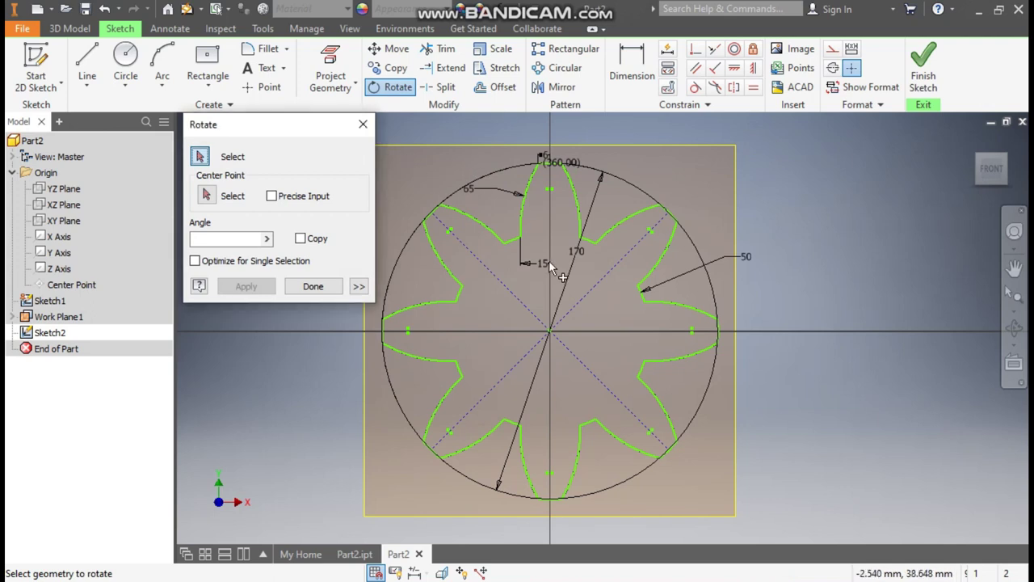
mouse_move(724, 147)
left_mouse_down()
mouse_move(459, 408)
mouse_move(206, 501)
left_mouse_up()
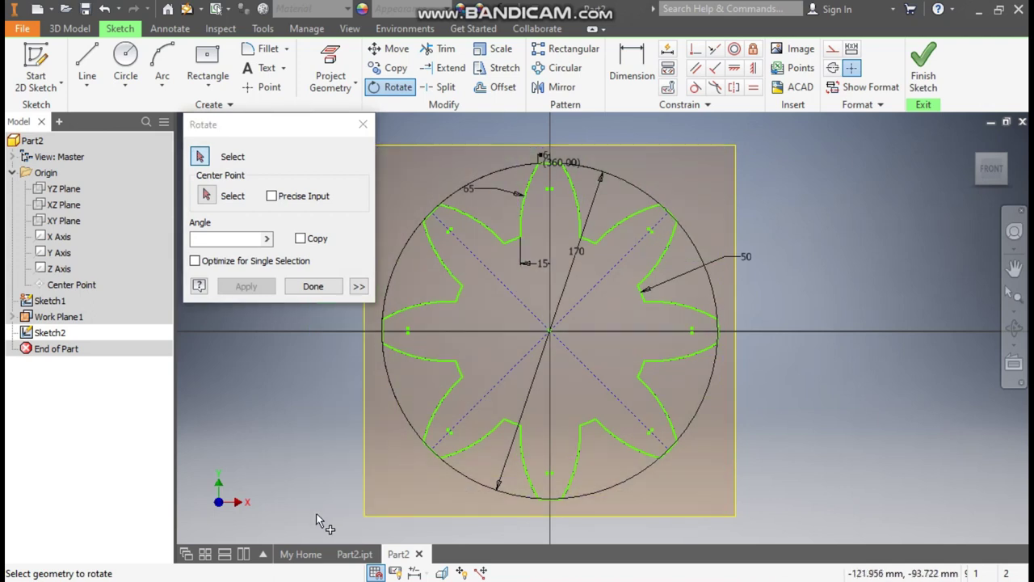
left_click(206, 196)
left_click(549, 330)
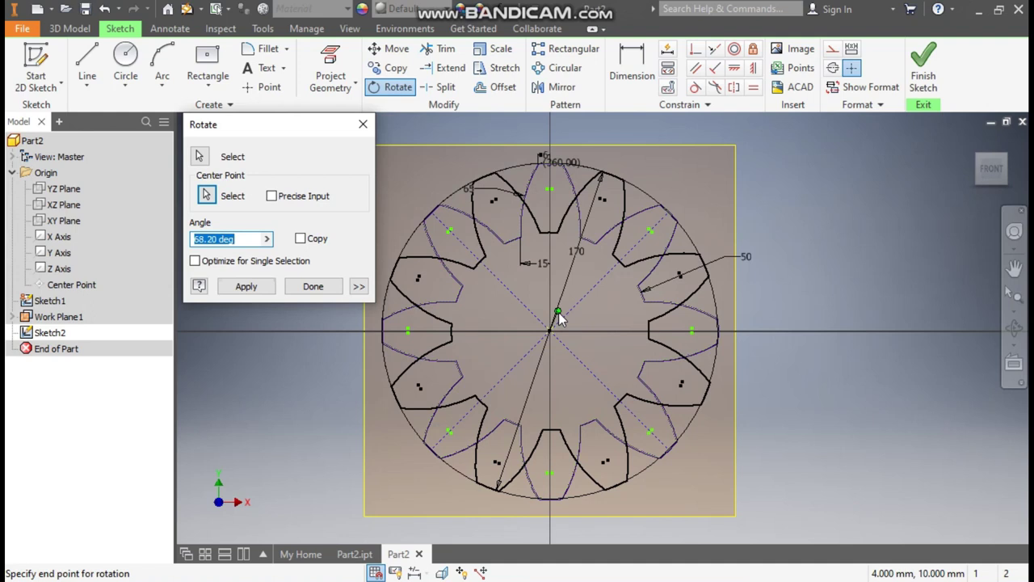
type("15")
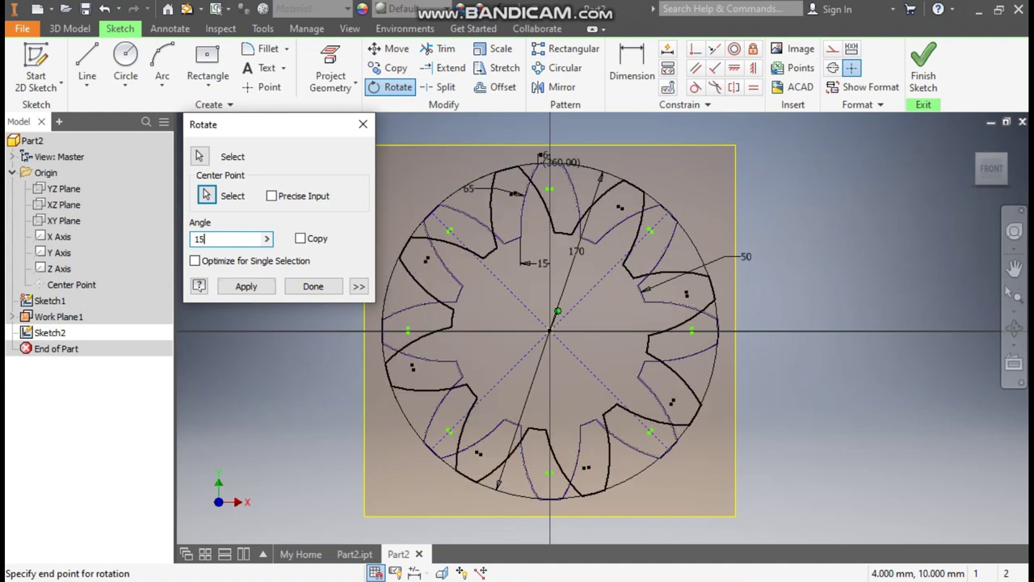
key("Return")
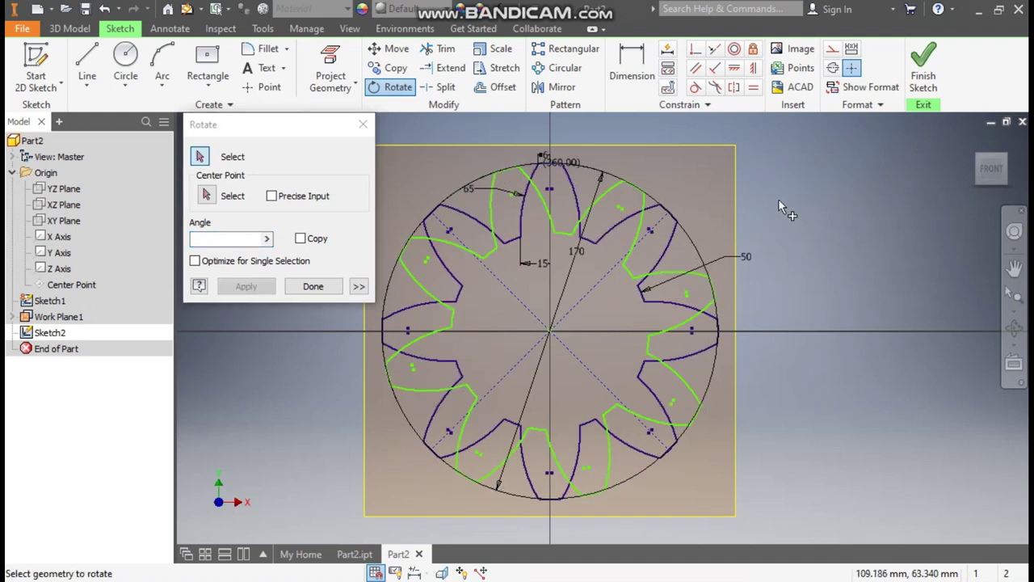
left_click(311, 286)
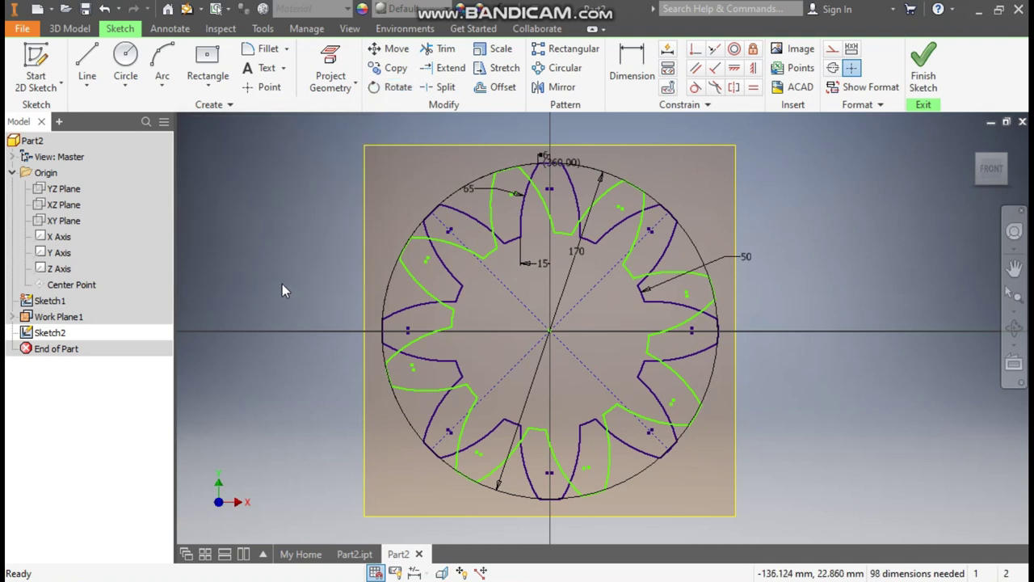
Scale the rotated gear outline by 0.75 about the gear centre and finish Sketch2.
left_click(497, 50)
left_click_drag(774, 131, 308, 511)
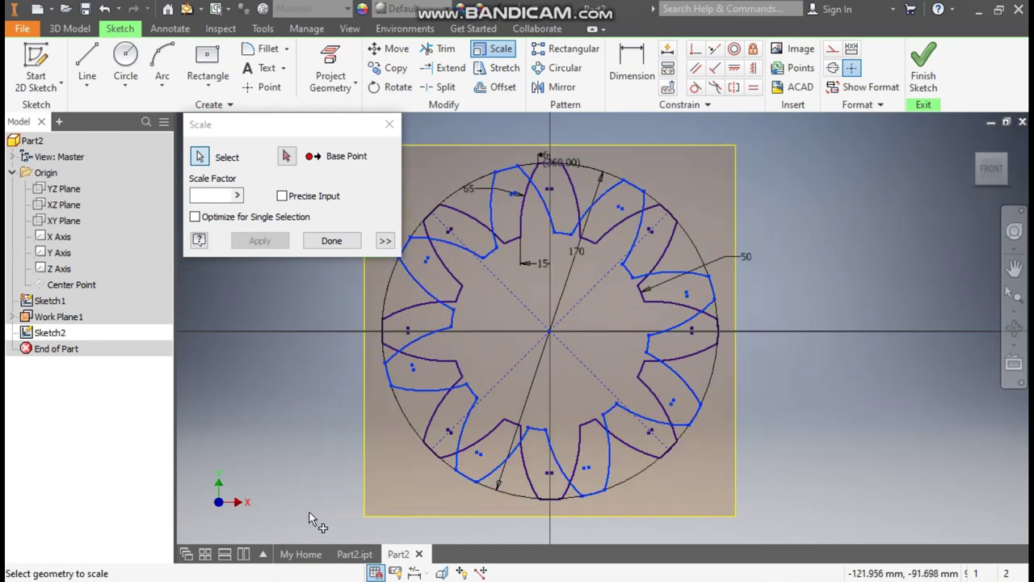
left_click(287, 159)
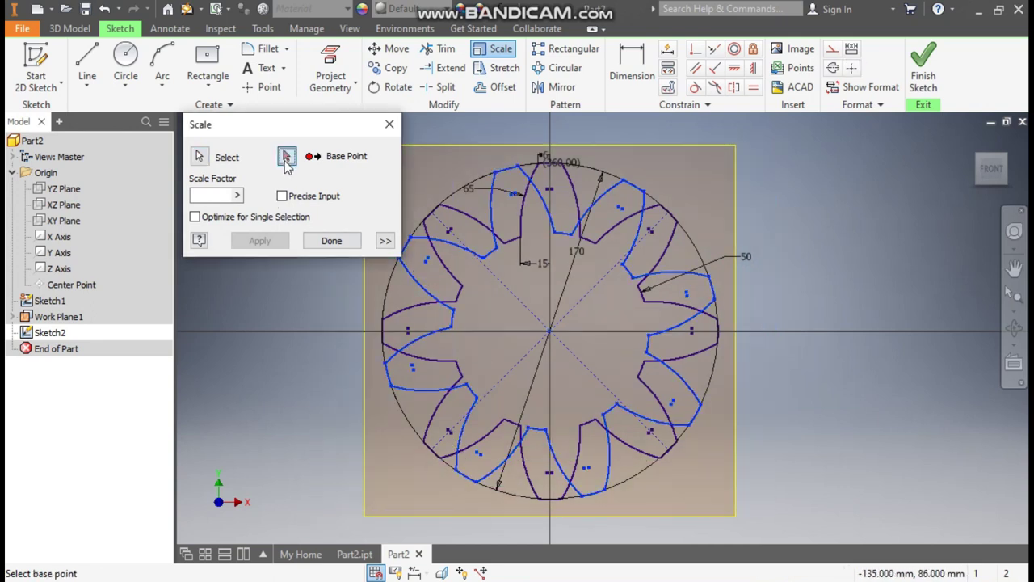
left_click(549, 331)
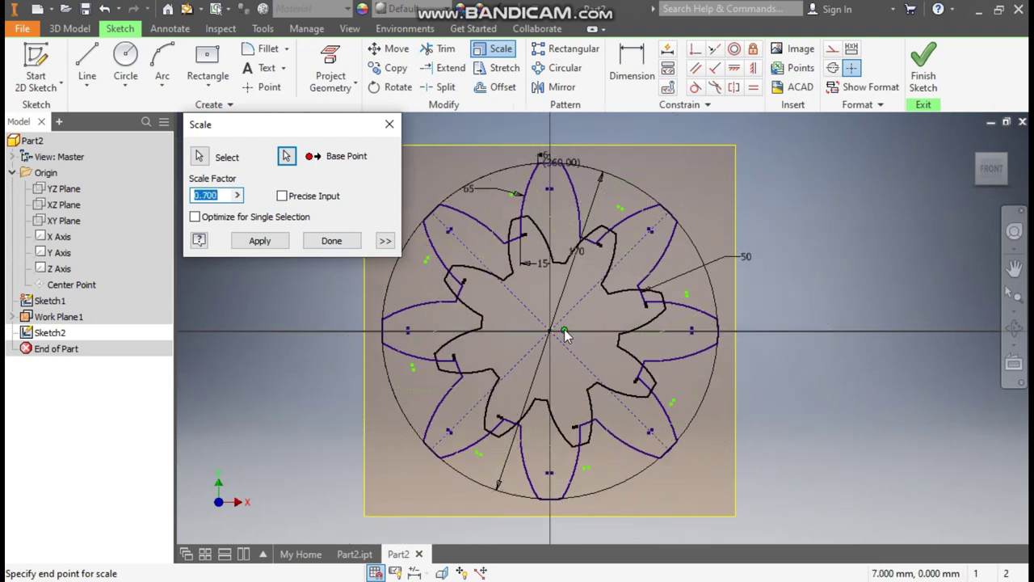
type("0.75")
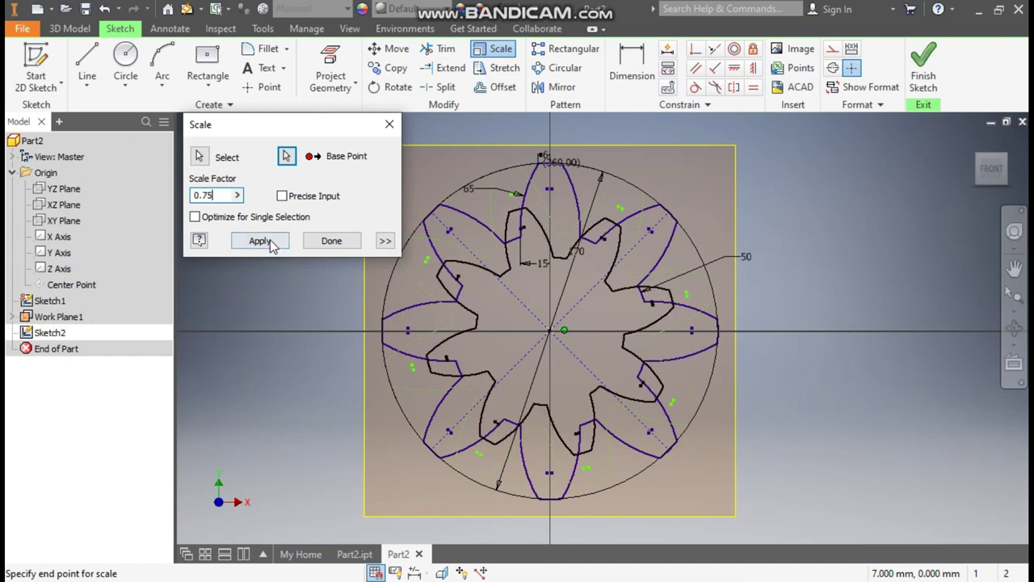
left_click(274, 241)
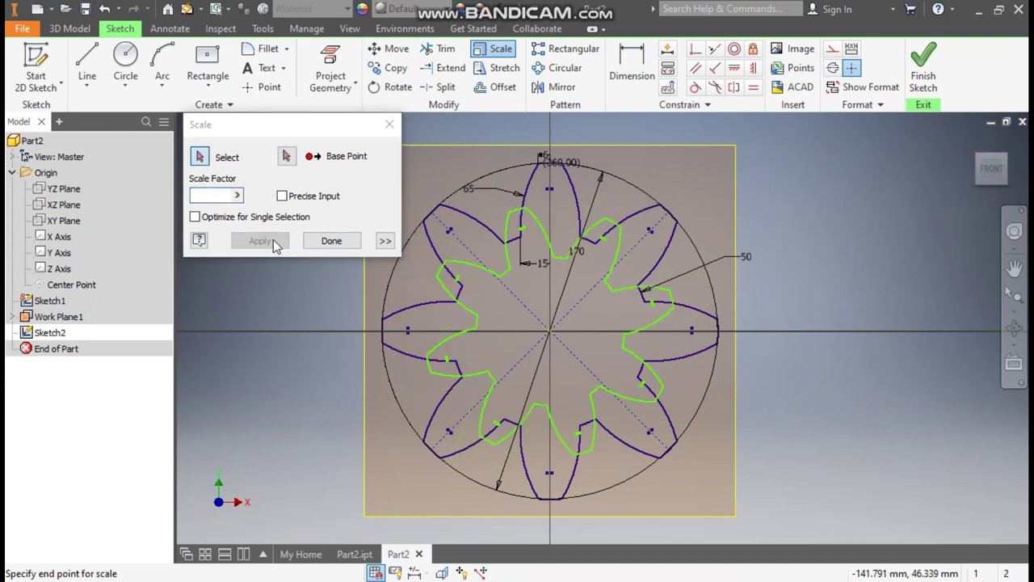
left_click(330, 240)
left_click(924, 68)
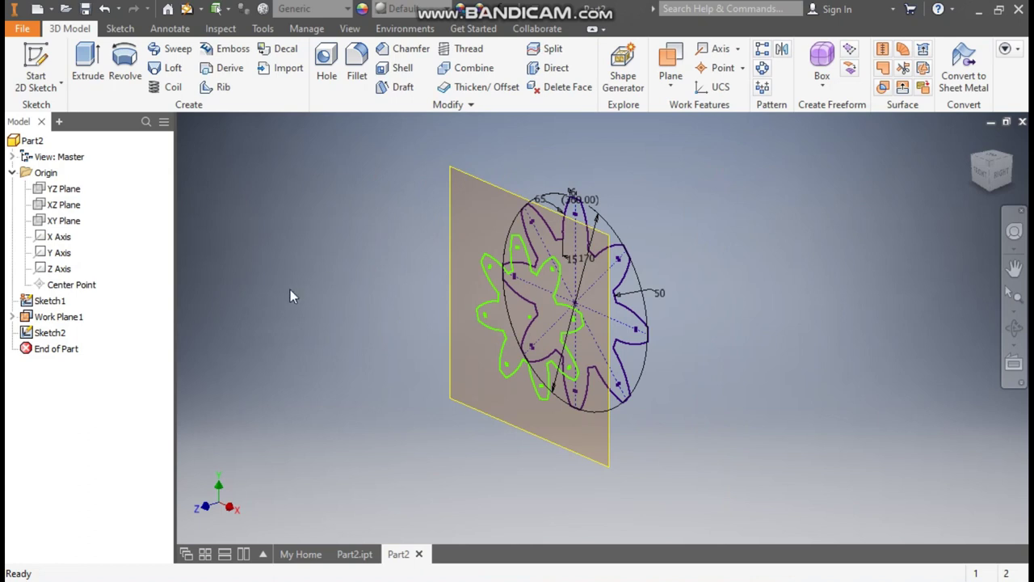
Hide Sketch2, then start a new sketch on Work Plane2, offset 95 mm from the XY Plane.
left_click(57, 334)
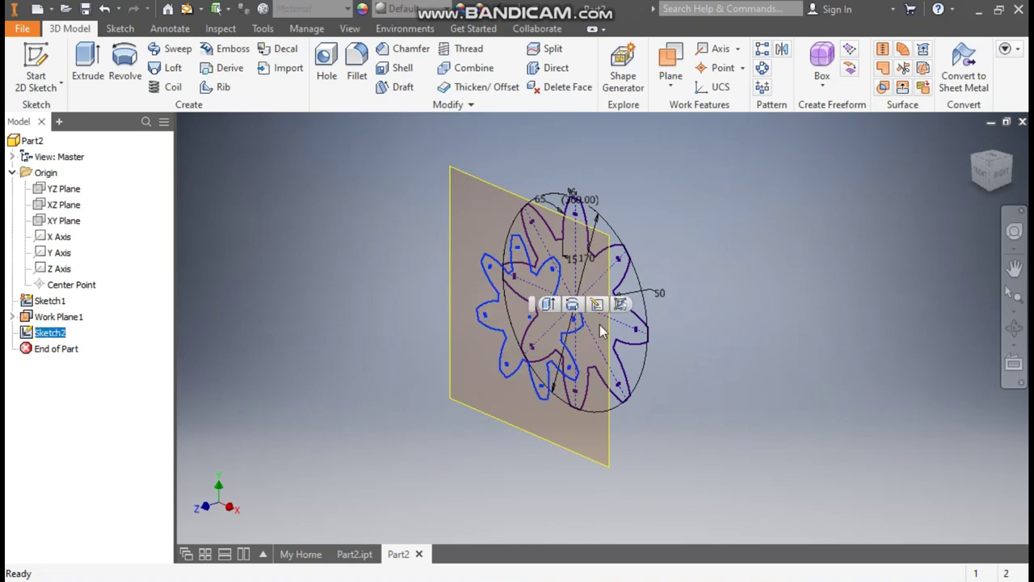
left_click(621, 305)
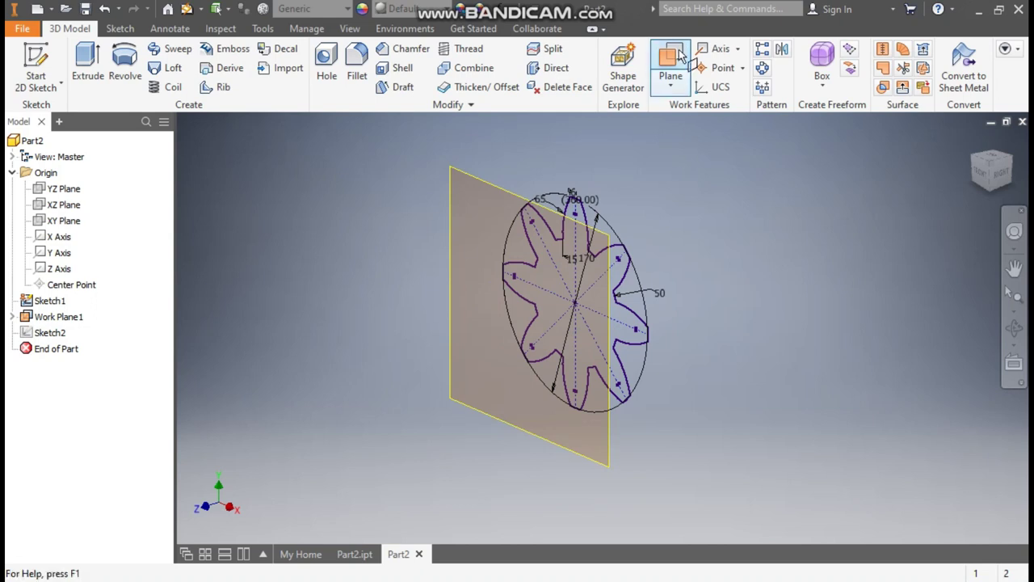
left_click(671, 84)
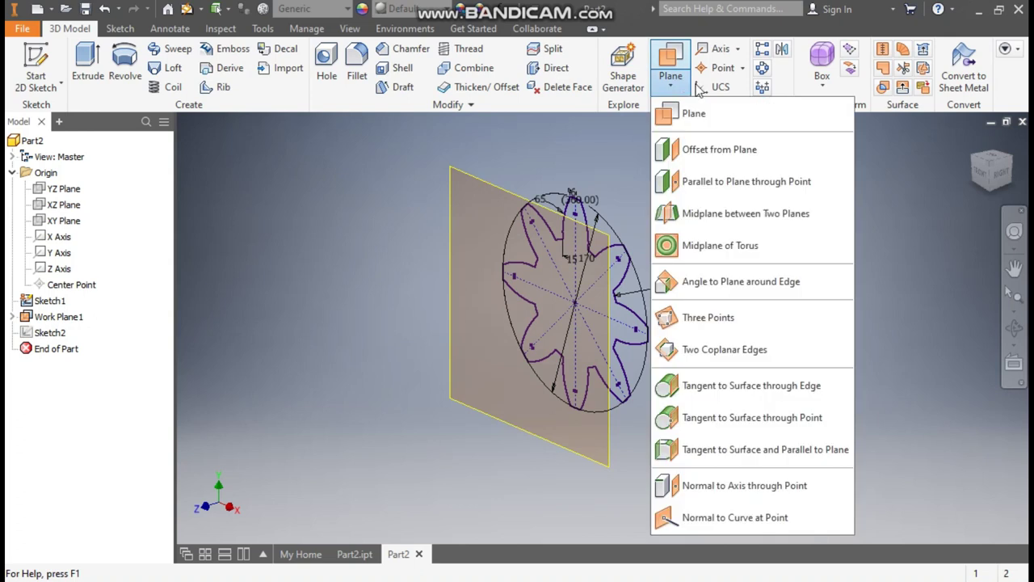
left_click(732, 151)
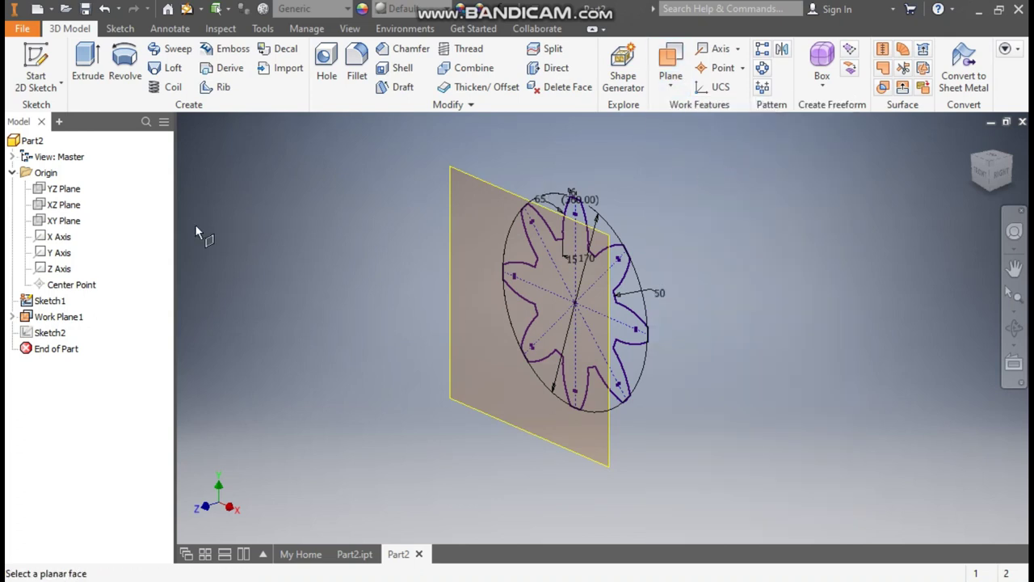
left_click(63, 221)
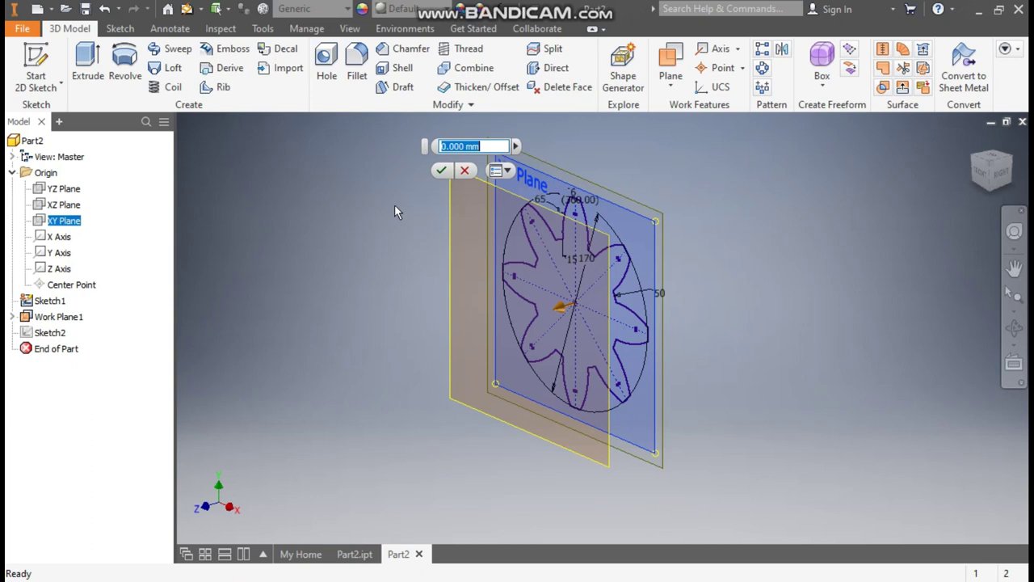
type("95")
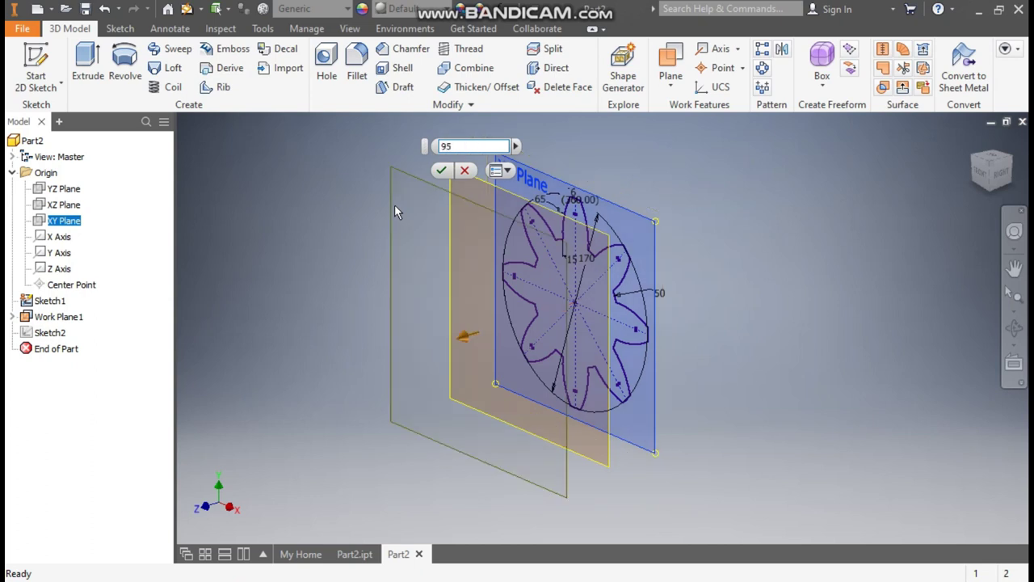
left_click(440, 170)
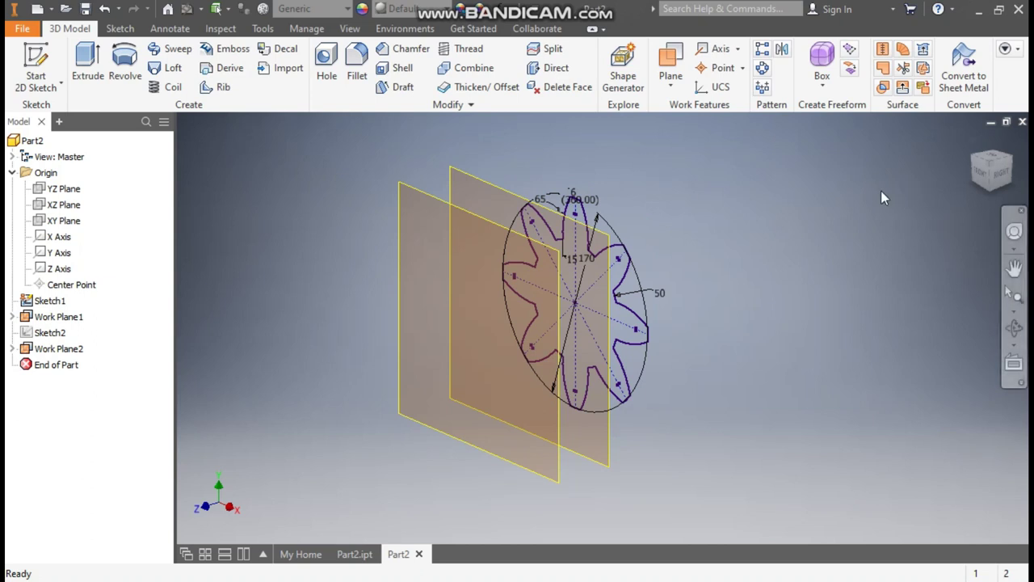
left_click(416, 204)
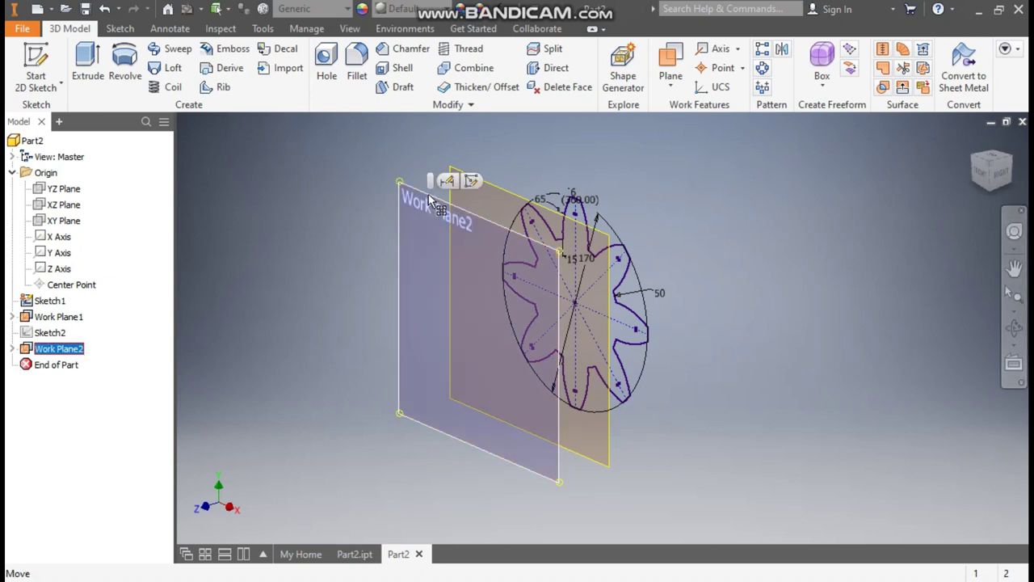
key("s")
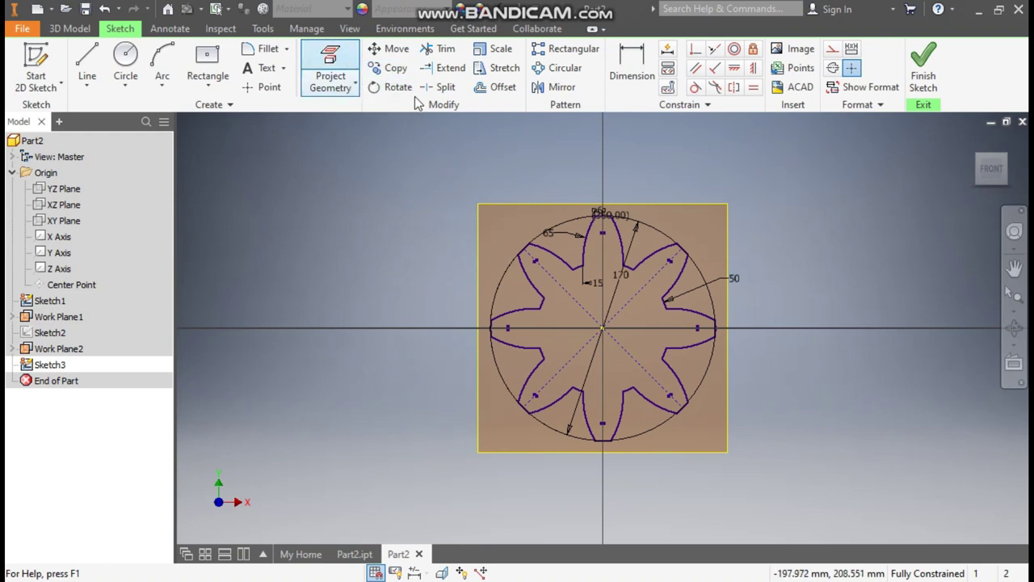
Project the top and left tooth flanks and root segments of the gear.
left_click(340, 58)
scroll(611, 214, "down", 3)
left_click(590, 230)
left_click(559, 307)
left_click(533, 297)
left_click(458, 307)
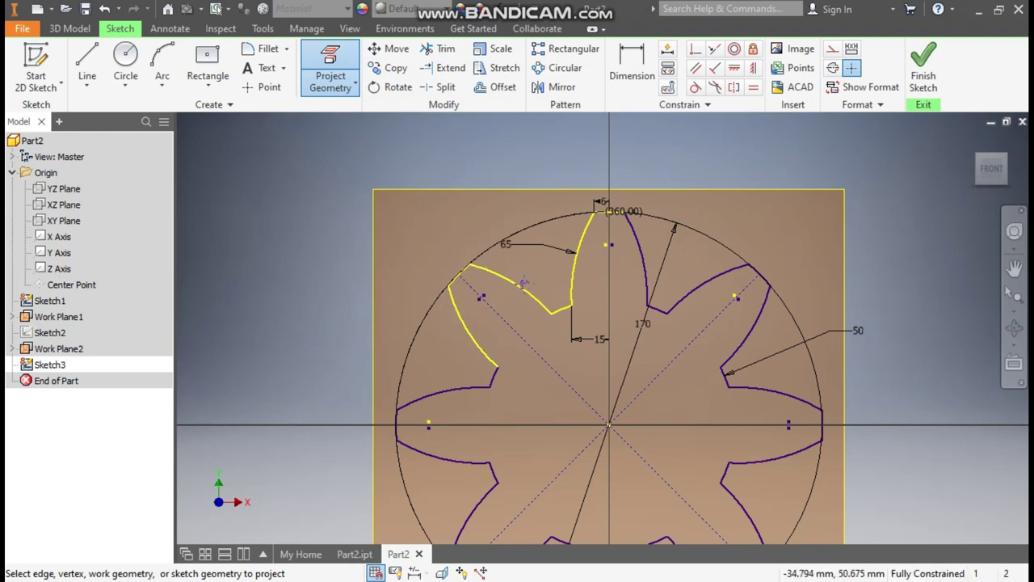
middle_click_drag(458, 307, 553, 214)
scroll(554, 214, "up", 1)
left_click(450, 249)
Project the remaining bottom and right flanks and root arcs, then finish Sketch3.
left_click(530, 315)
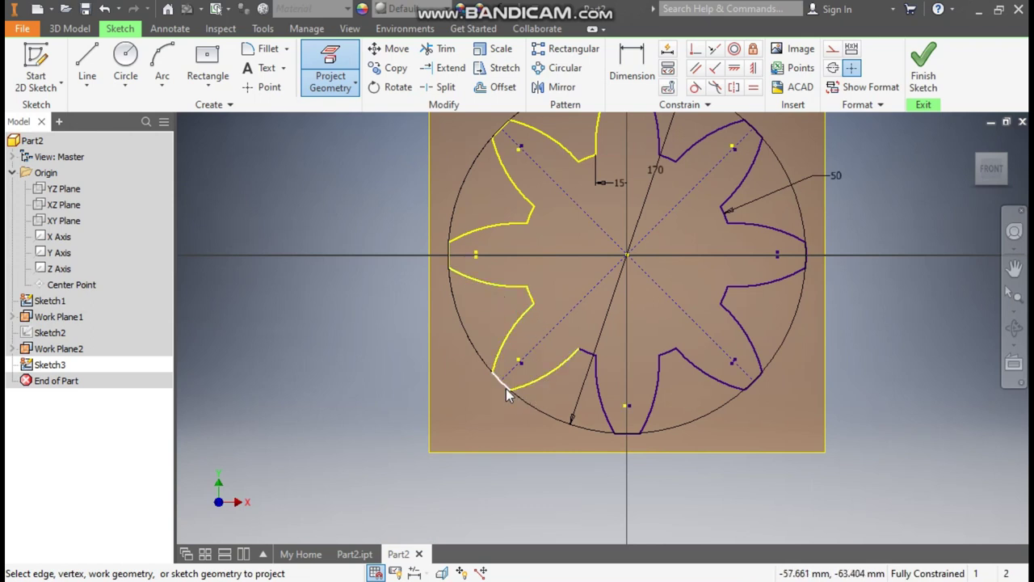
left_click(593, 358)
left_click(599, 376)
left_click(652, 416)
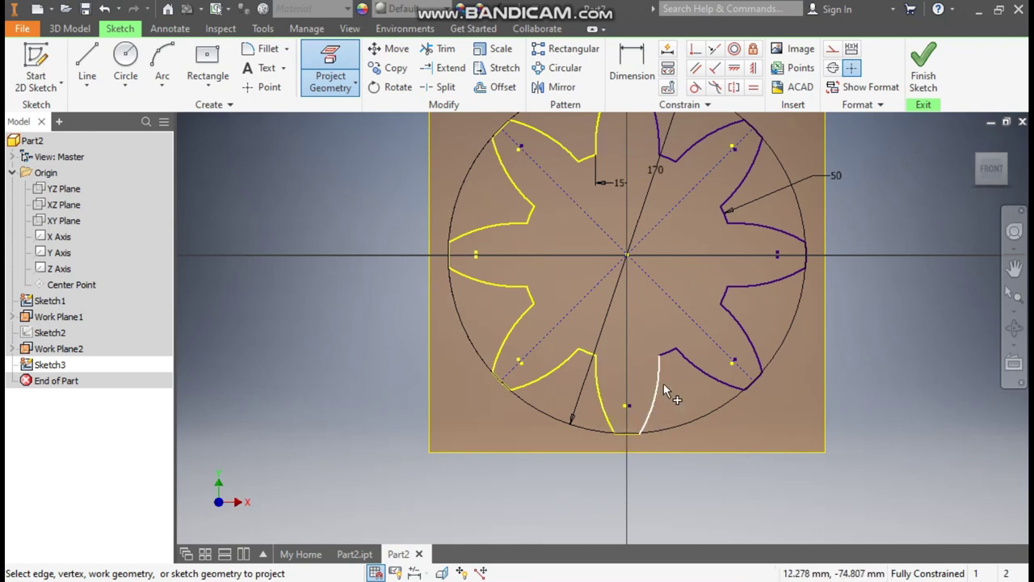
left_click(682, 362)
left_click(727, 376)
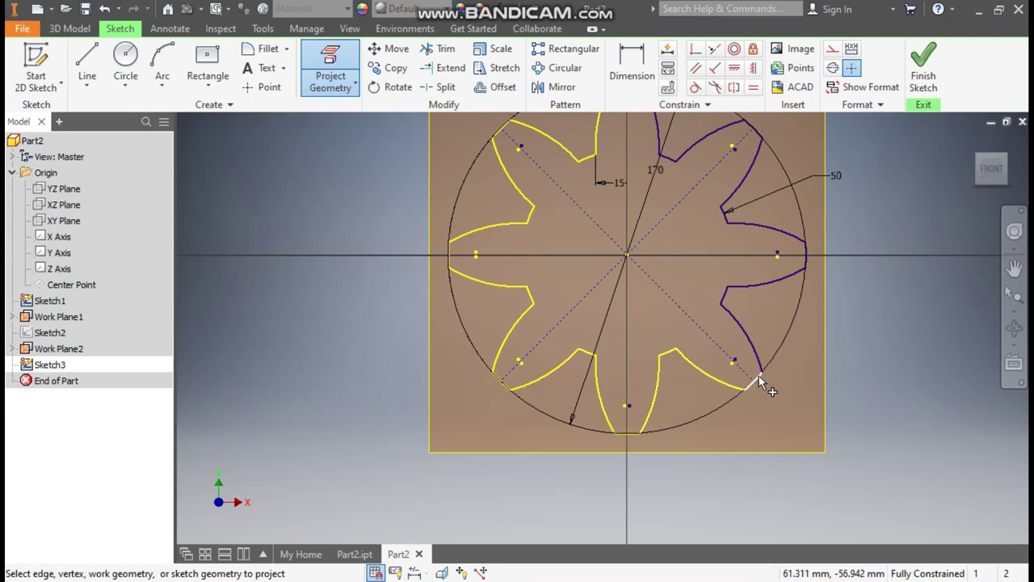
left_click(754, 365)
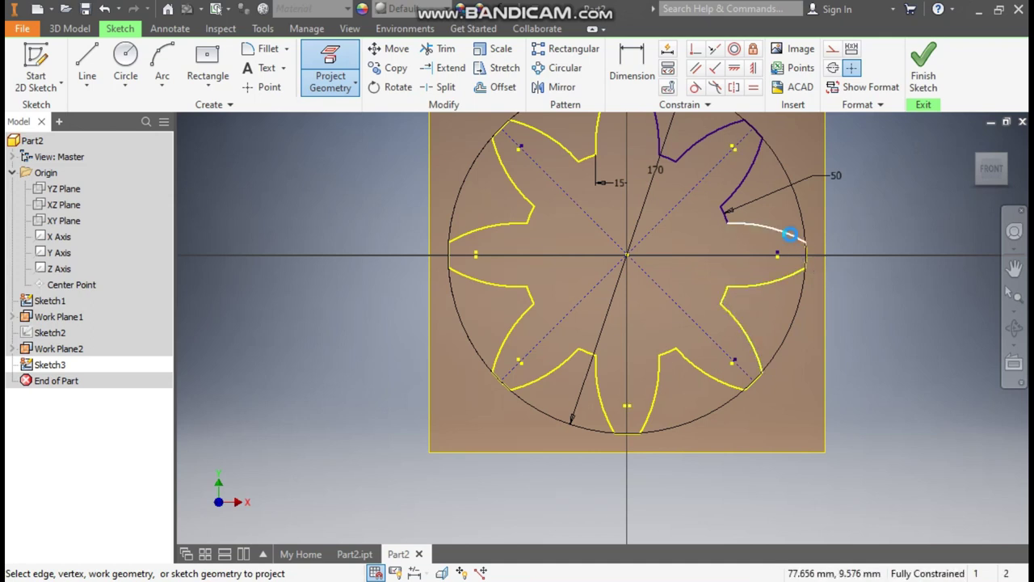
left_click(734, 222)
middle_click_drag(750, 115, 741, 175)
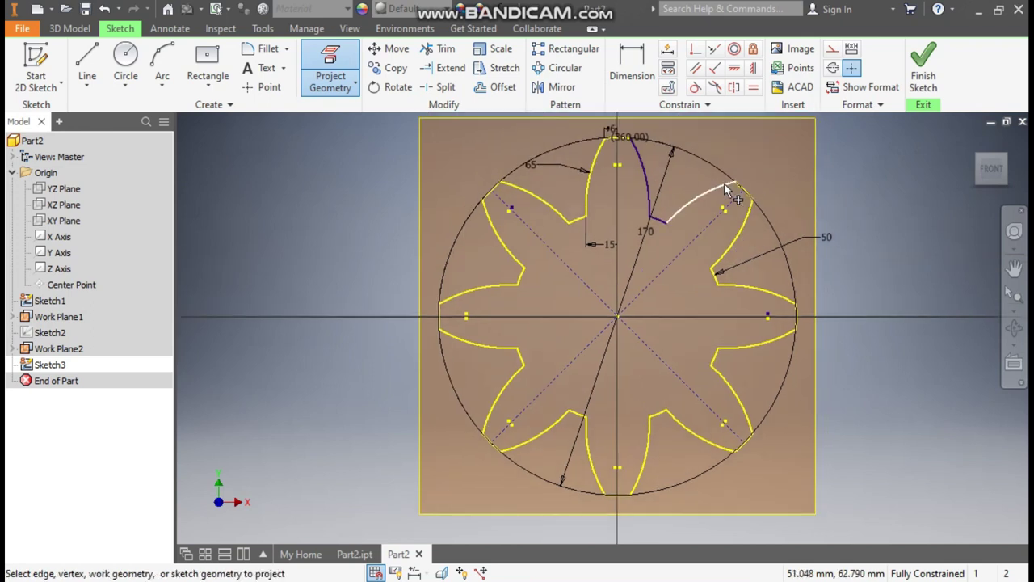
left_click(655, 217)
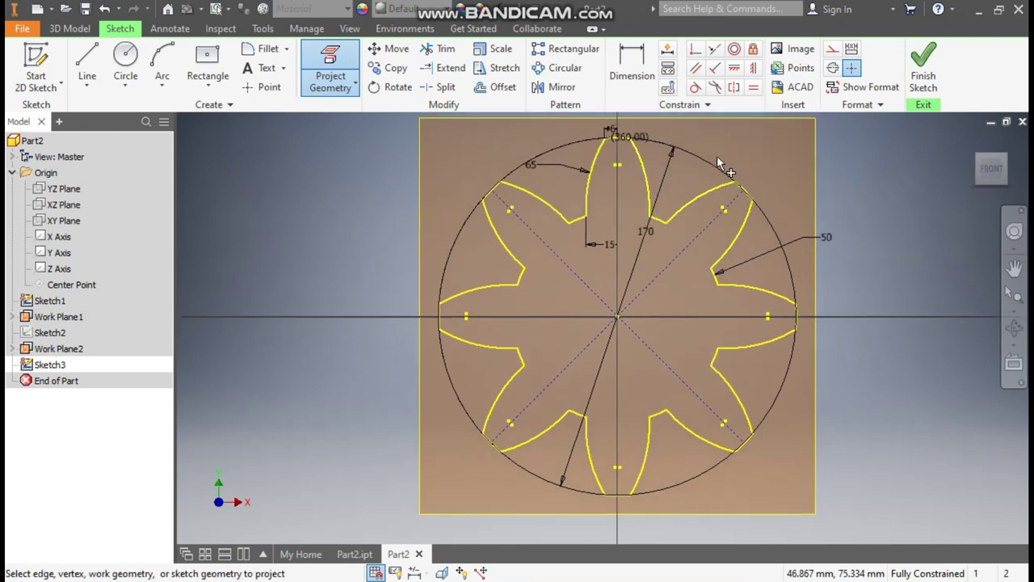
left_click(923, 67)
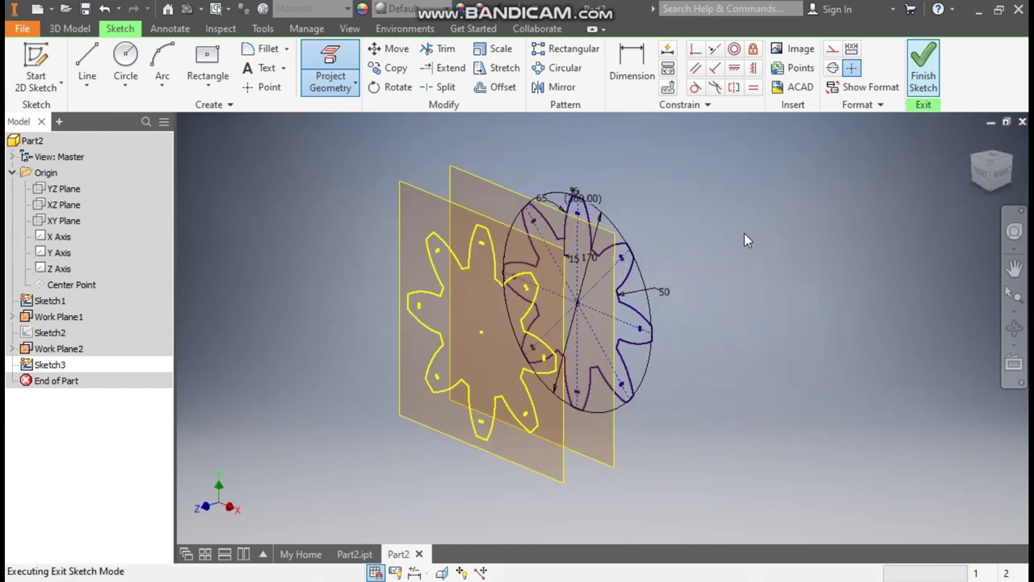
Reopen Sketch3 and break the projected gear curves' link to their original.
double_click(49, 365)
left_click_drag(768, 181, 383, 492)
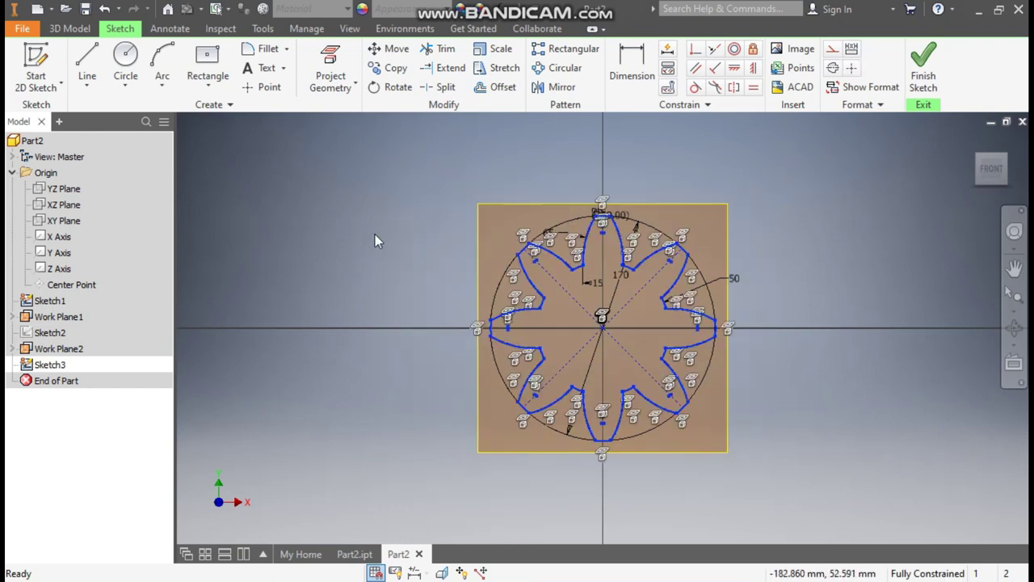
right_click(564, 201)
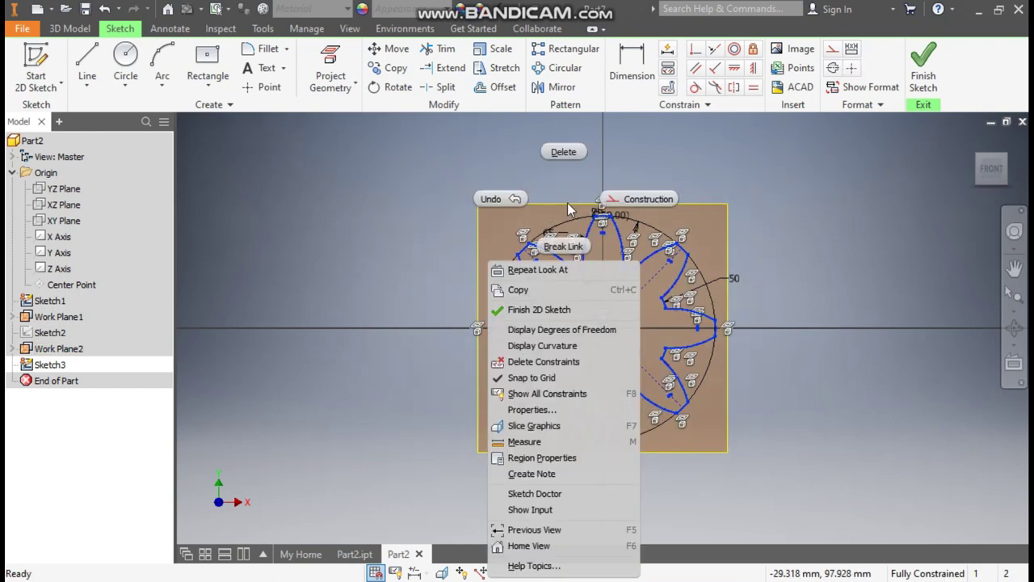
left_click(561, 247)
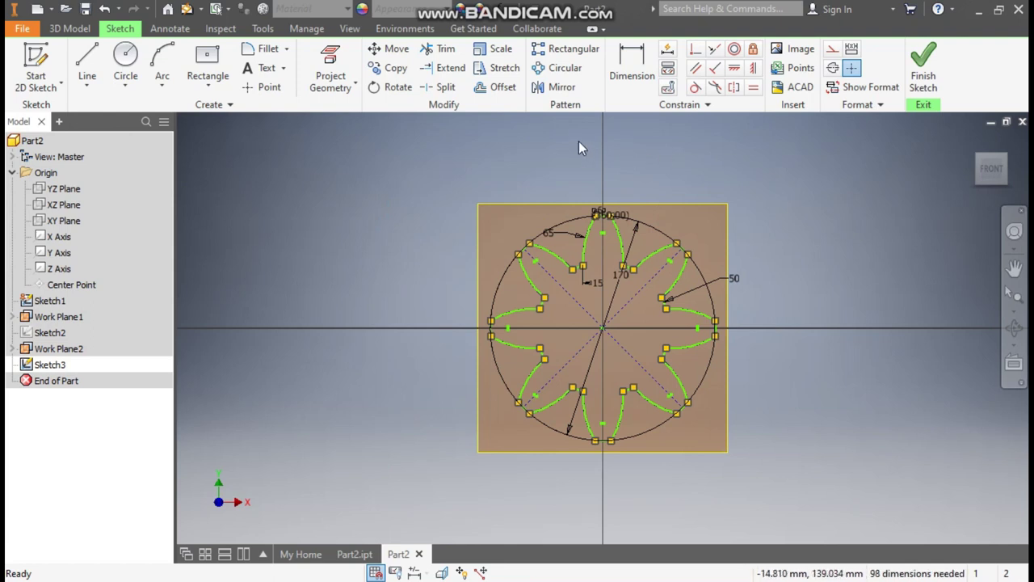
Rotate the Sketch3 gear outline 30 degrees about the sketch origin.
left_click(393, 87)
left_click_drag(681, 275, 452, 449)
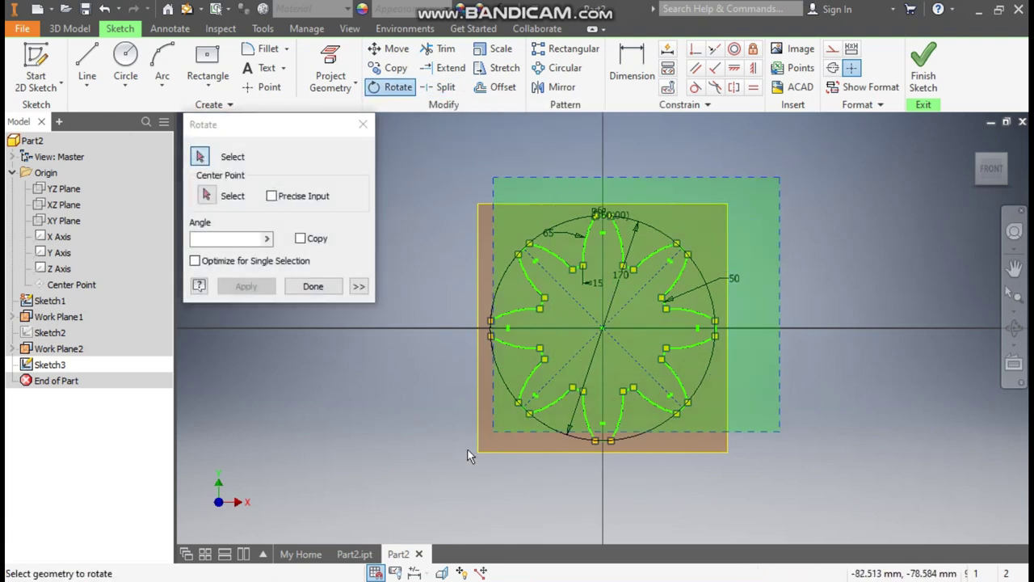
left_click(212, 198)
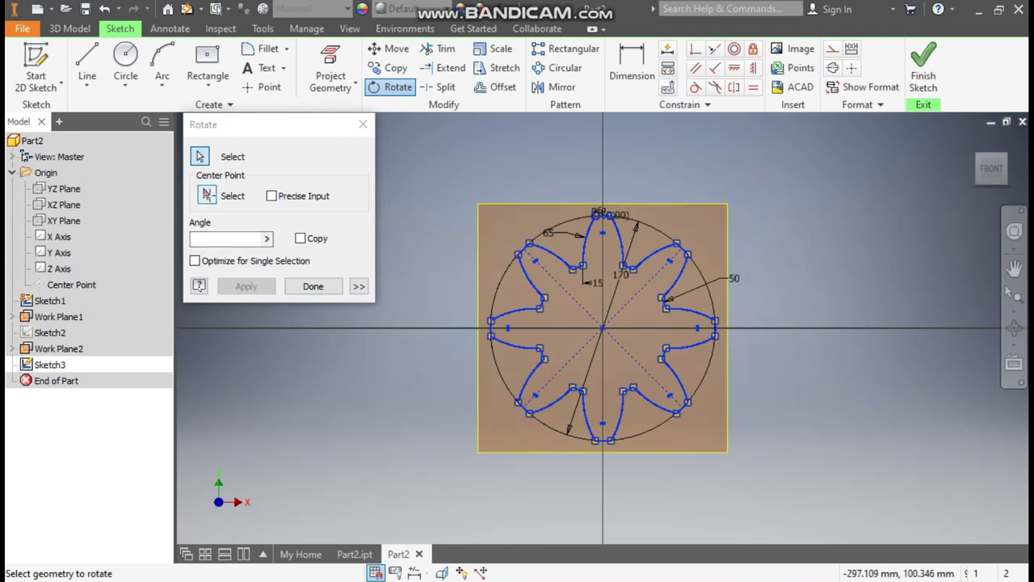
left_click(603, 327)
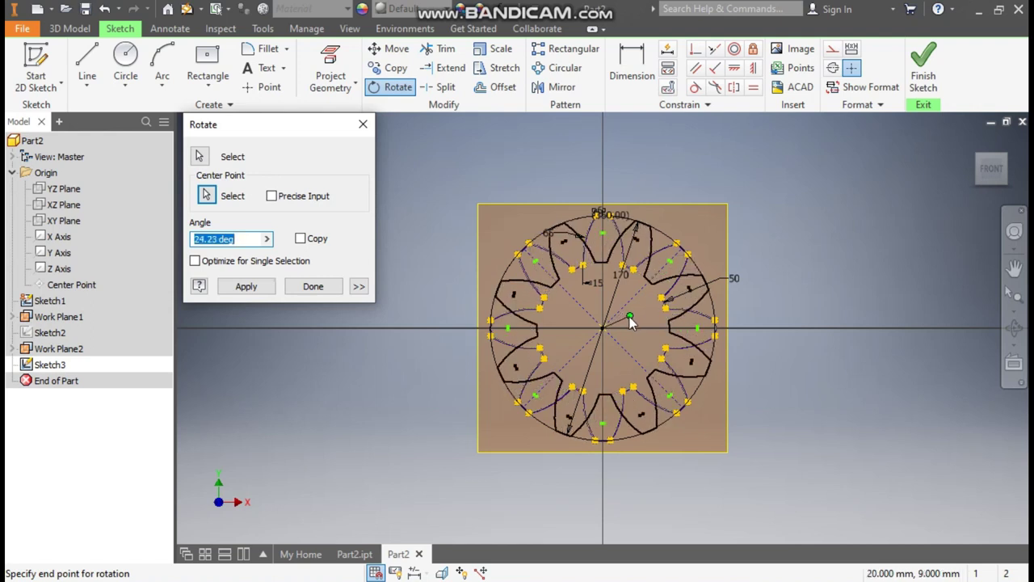
type("30")
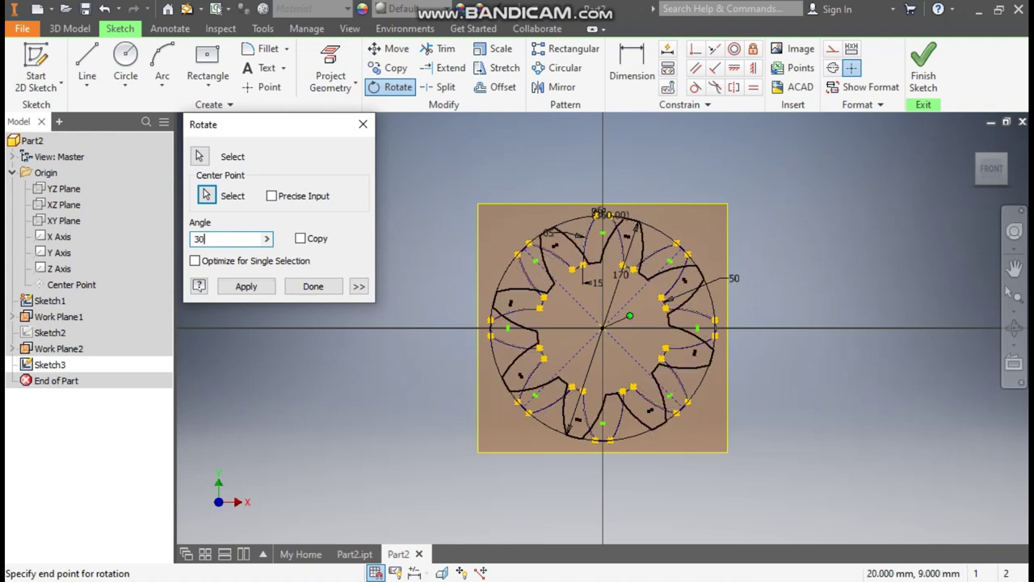
key("Return")
left_click(313, 286)
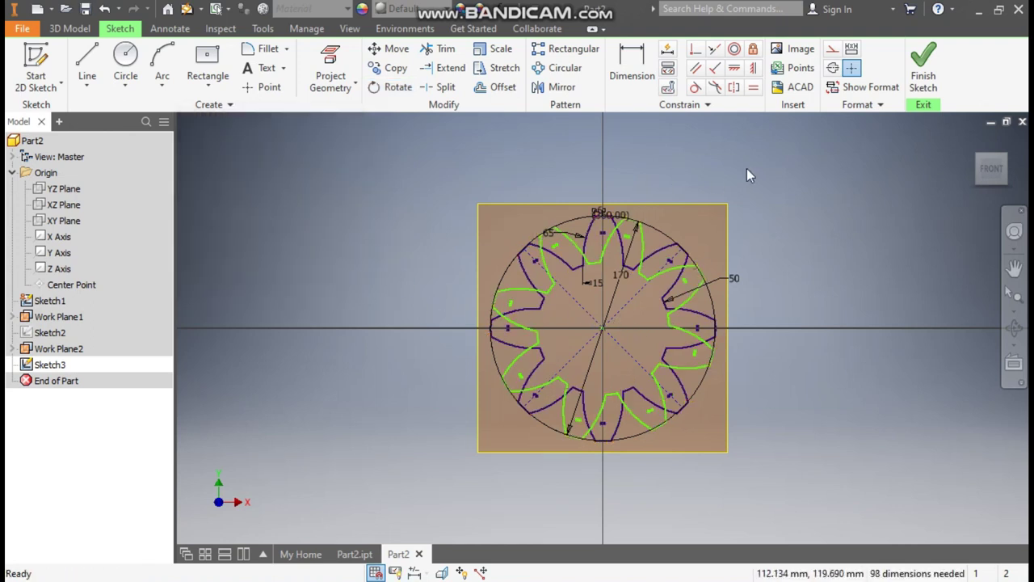
left_click(493, 49)
Scale the Sketch3 gear outline by 0.5 about its centre and finish the sketch.
left_click_drag(771, 162, 441, 477)
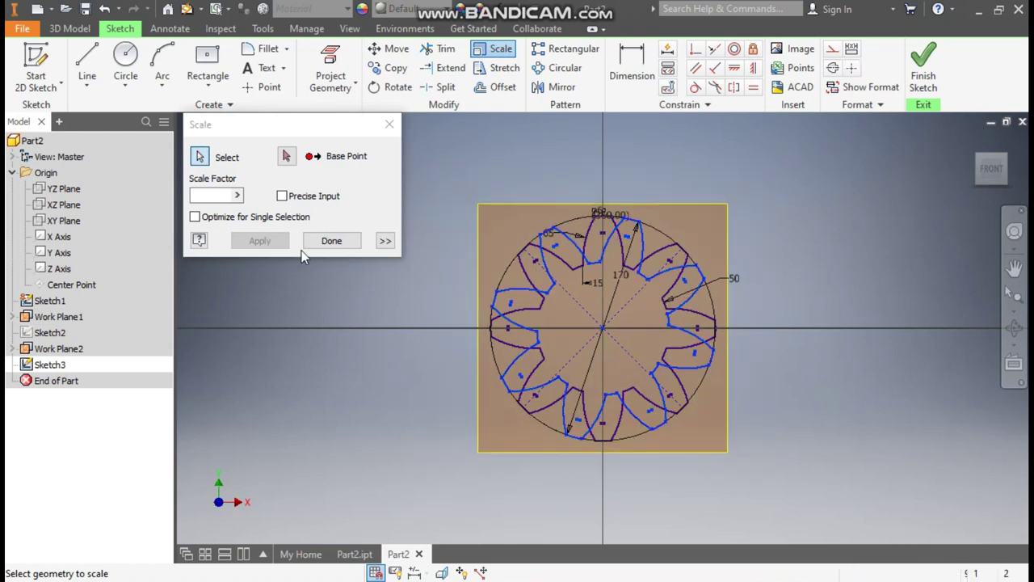
left_click(286, 156)
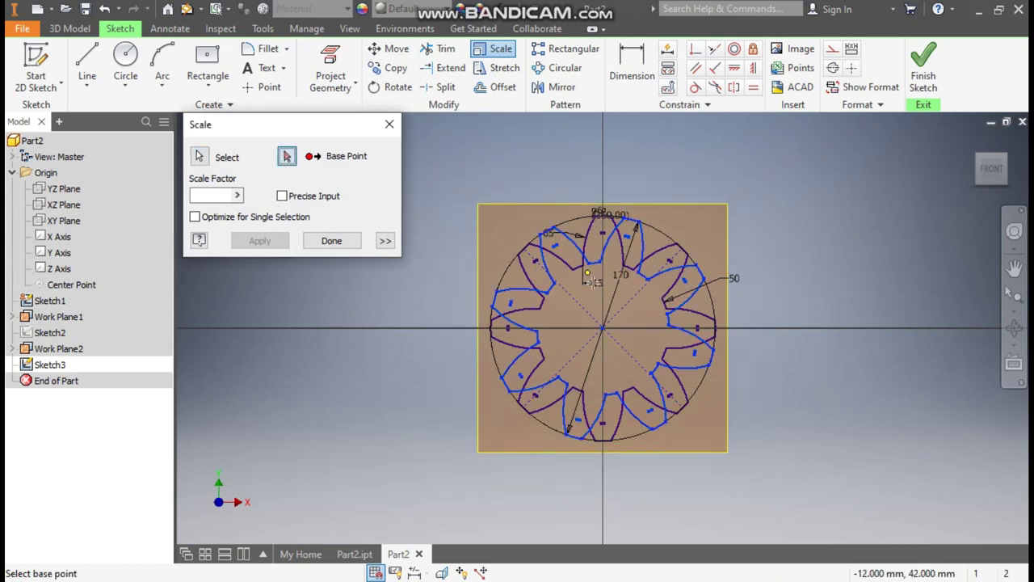
left_click(603, 327)
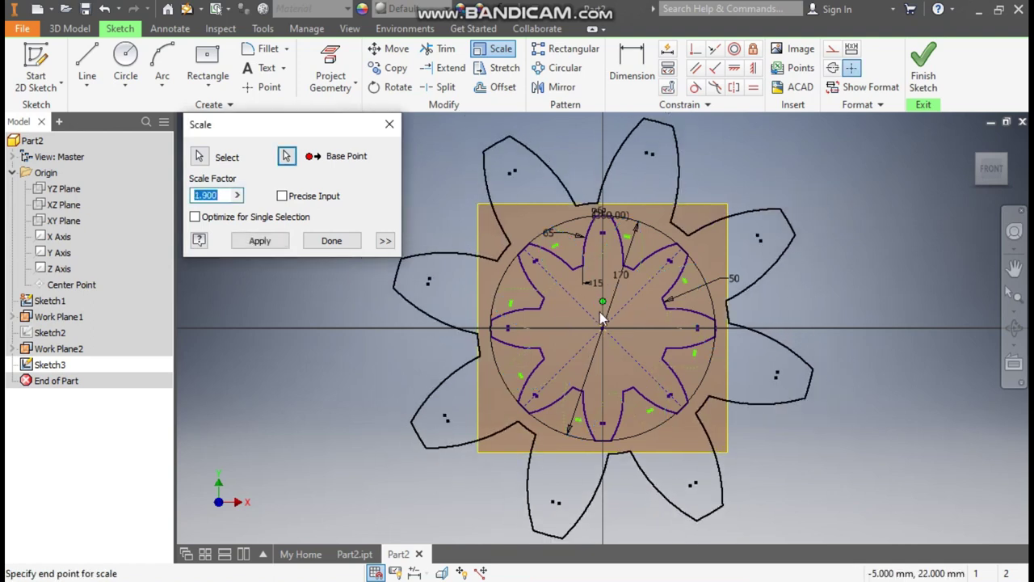
type("0.5")
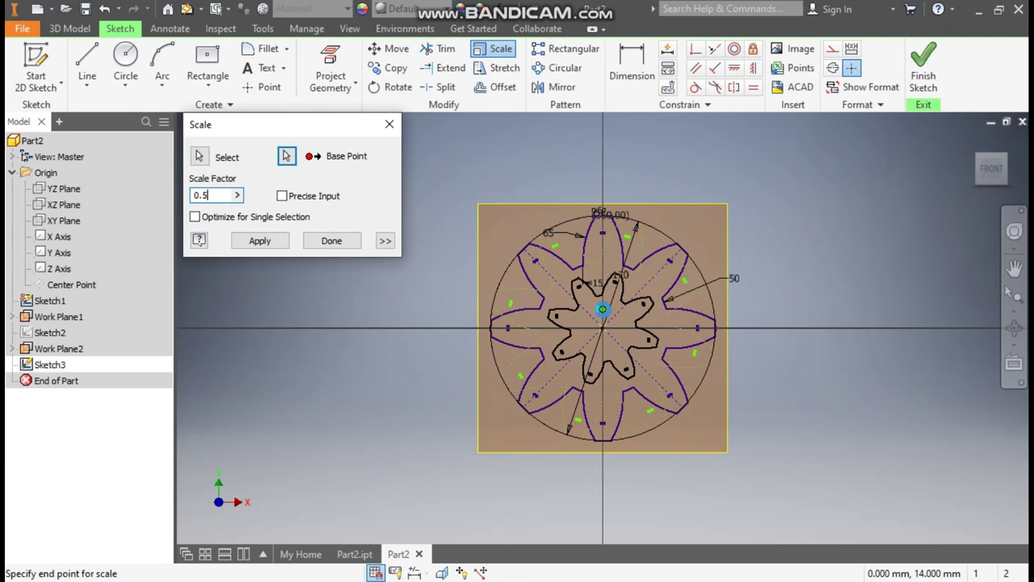
key("Return")
left_click(348, 245)
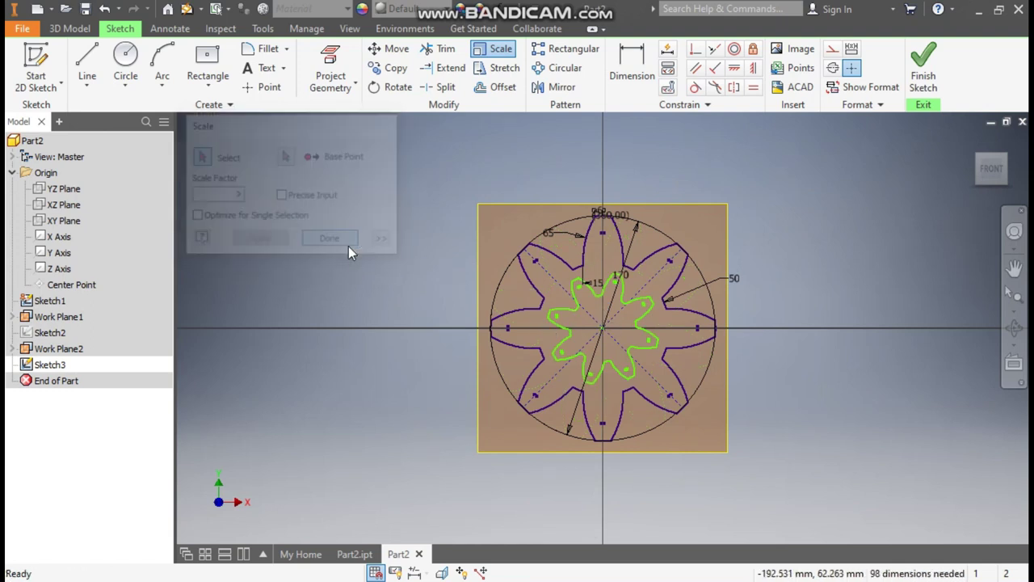
left_click(923, 64)
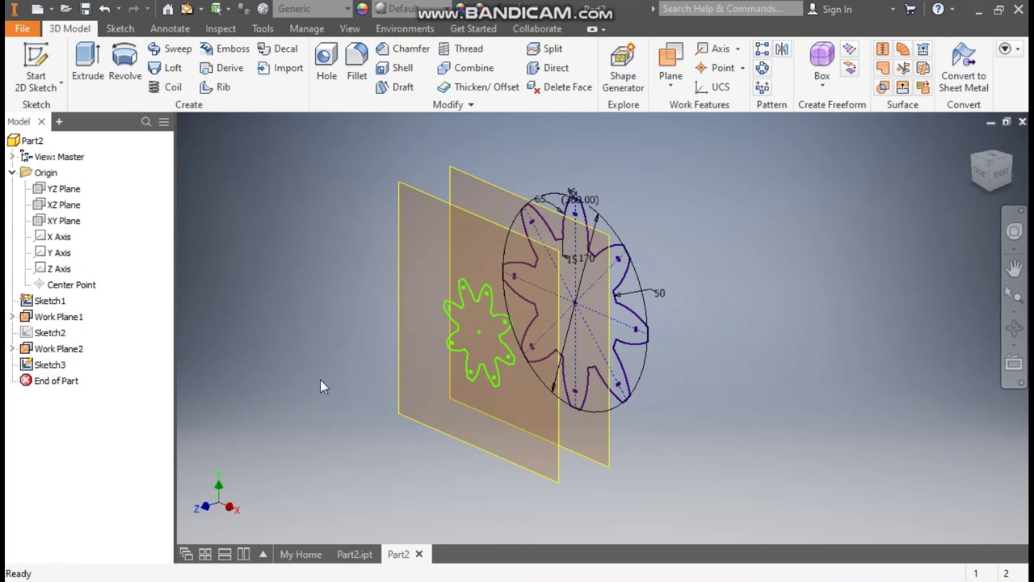
Loft Sketch1, Sketch2 and Sketch3 into Loft1, then check it from front and home views.
left_click(49, 333)
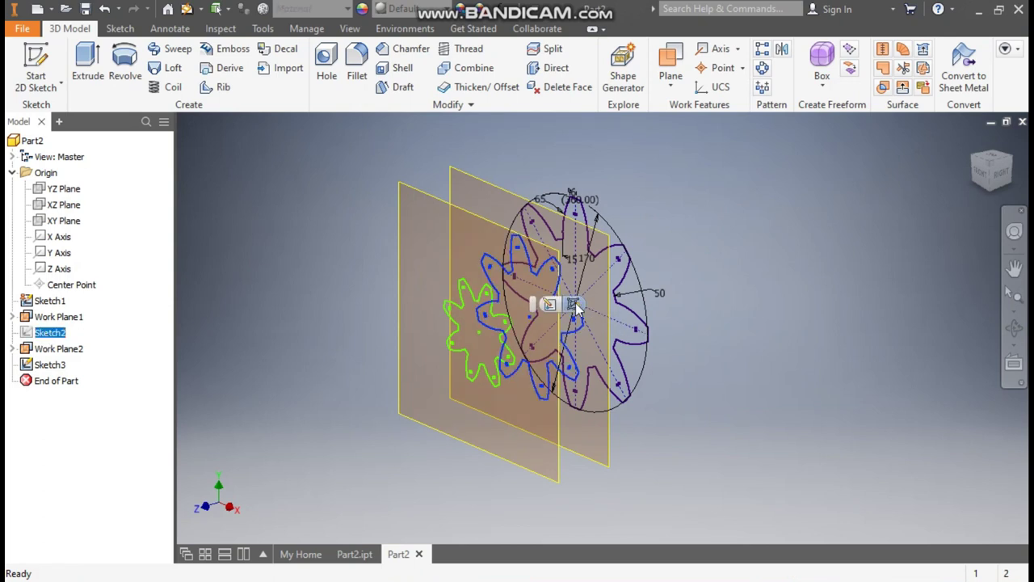
key("Escape")
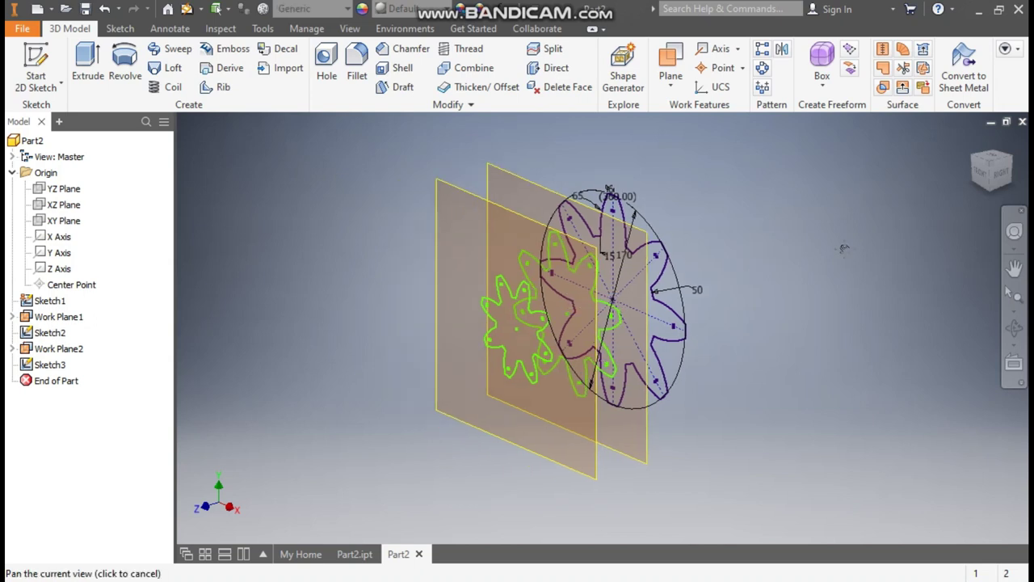
middle_click_drag(738, 284, 869, 264)
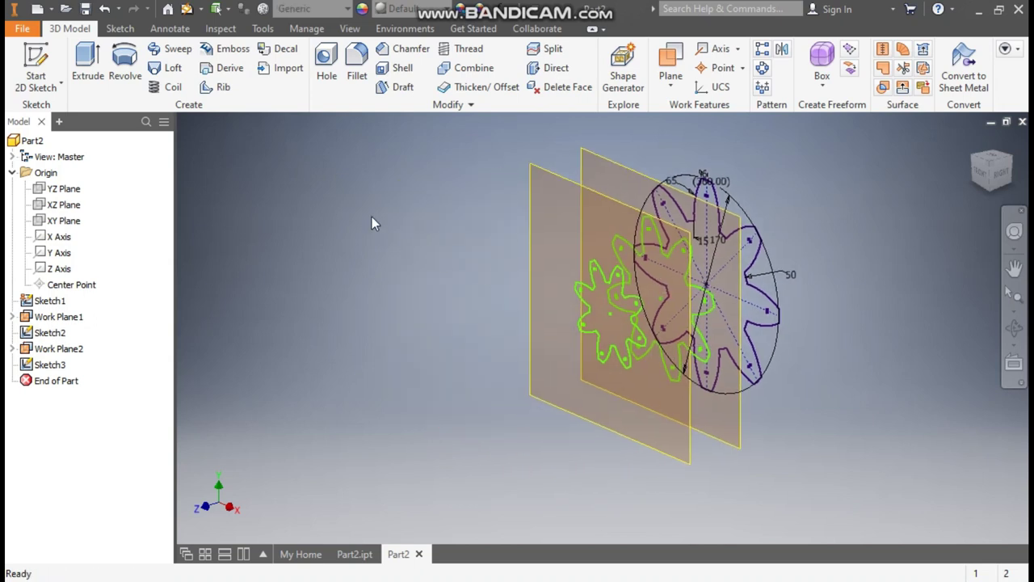
left_click(170, 68)
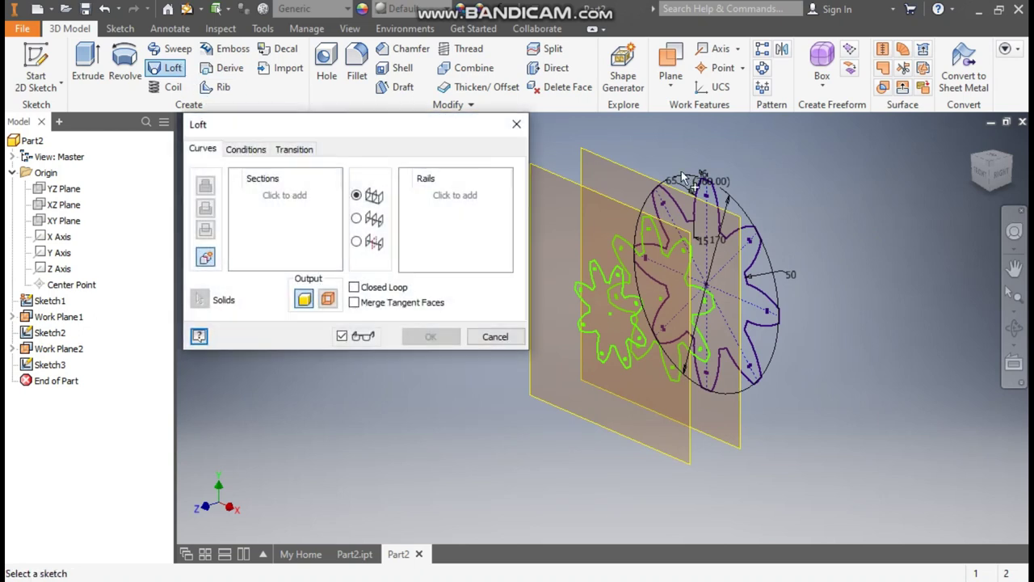
left_click(710, 194)
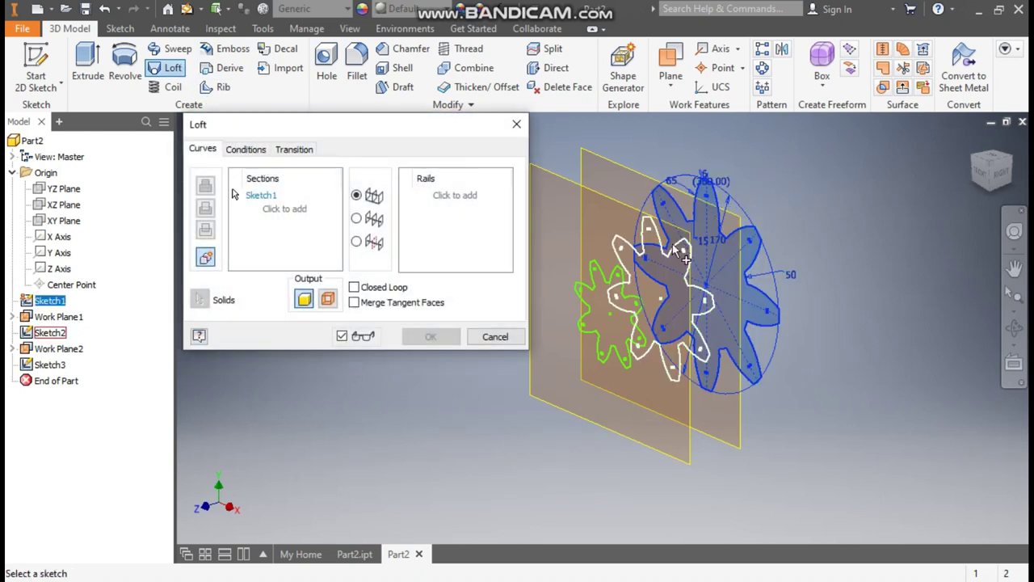
left_click(680, 250)
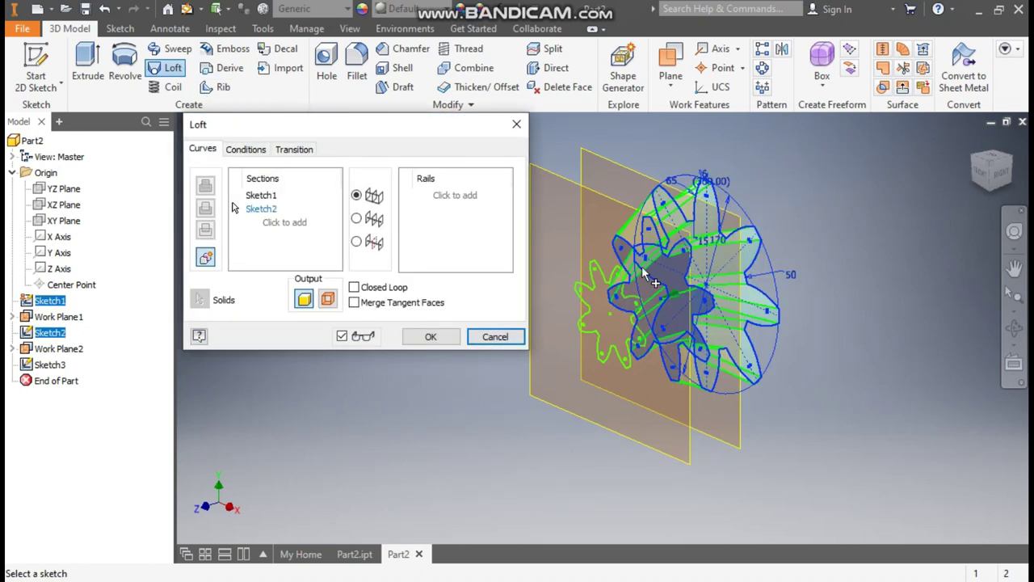
left_click(621, 275)
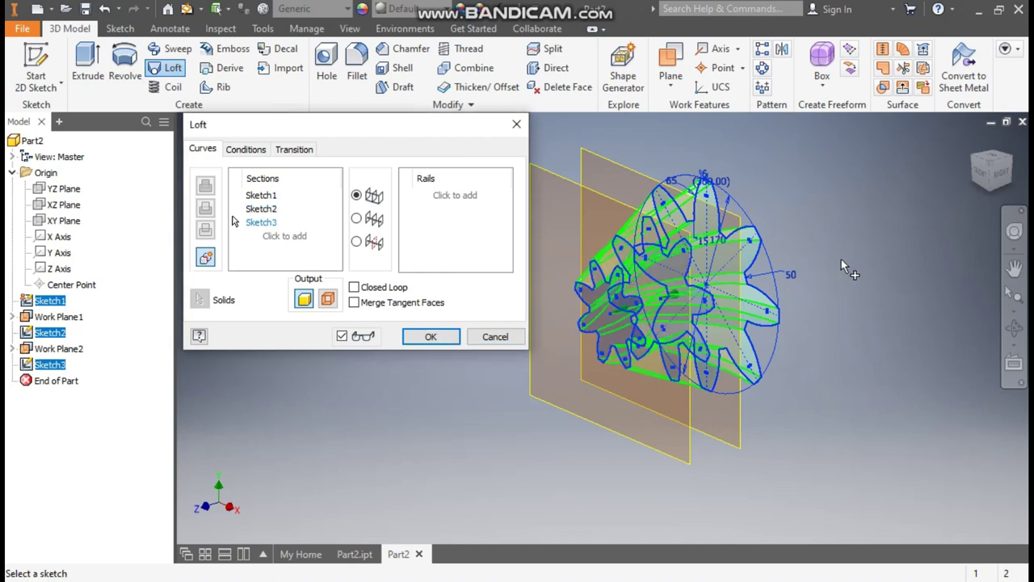
left_click(436, 335)
left_click(999, 180)
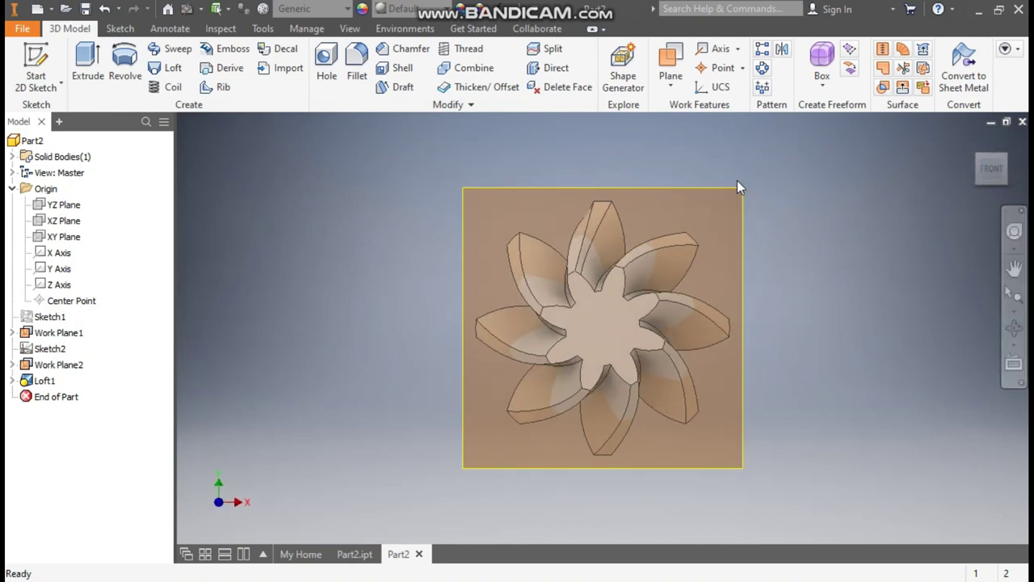
left_click(981, 154)
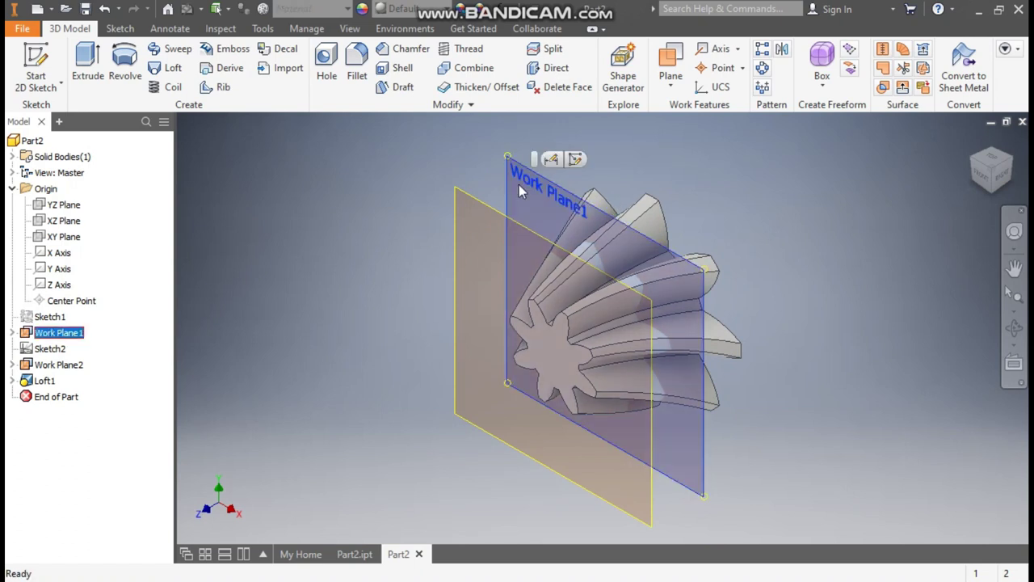
Hide Work Plane1 and Work Plane2, briefly checking the Part2.ipt reference tab.
left_click(69, 338)
left_click(75, 366, "ctrl")
right_click(76, 370)
left_click(109, 467)
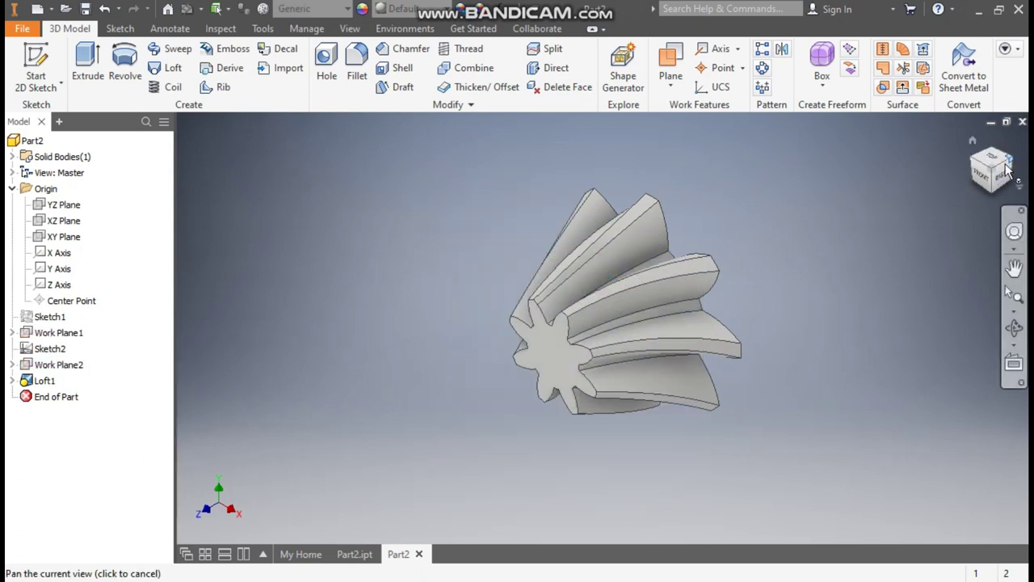
left_click(354, 555)
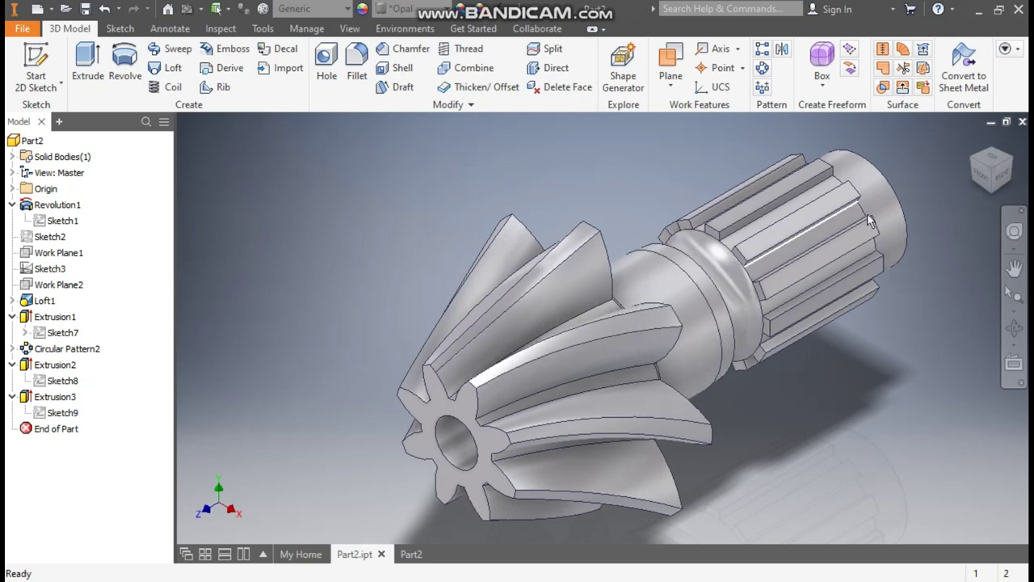
left_click(408, 552)
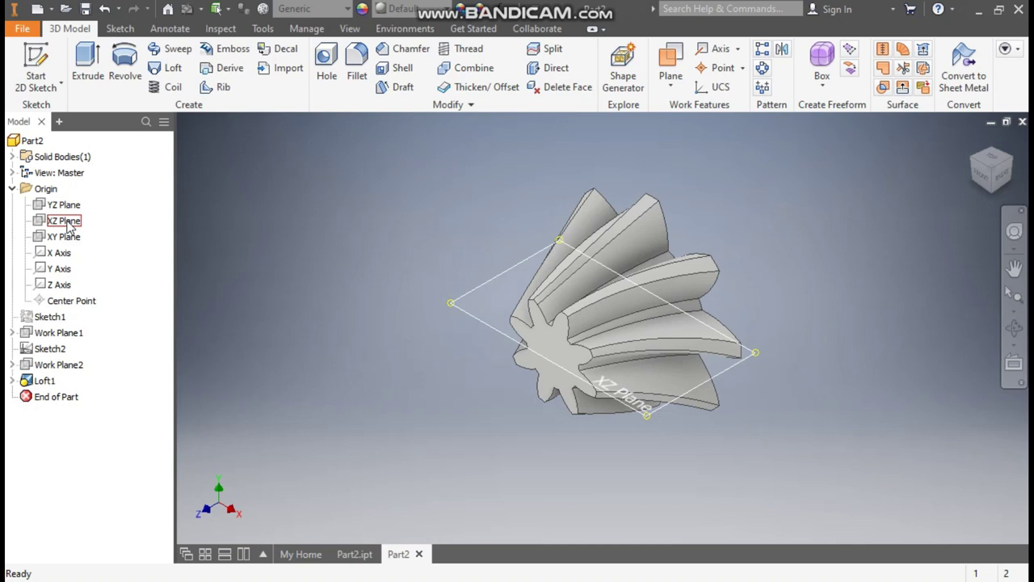
Start a new sketch on the YZ Plane.
left_click(70, 209)
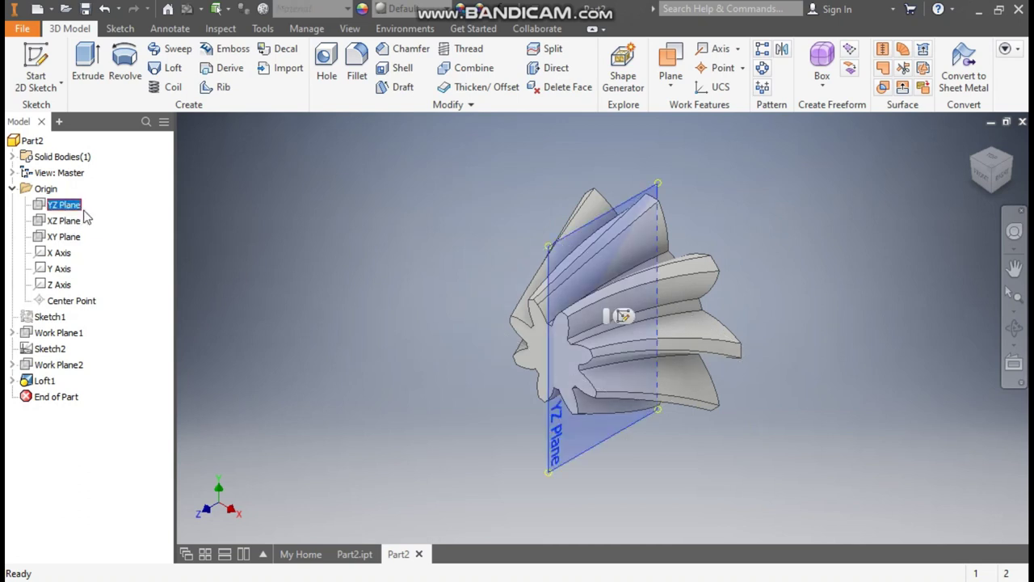
left_click(624, 317)
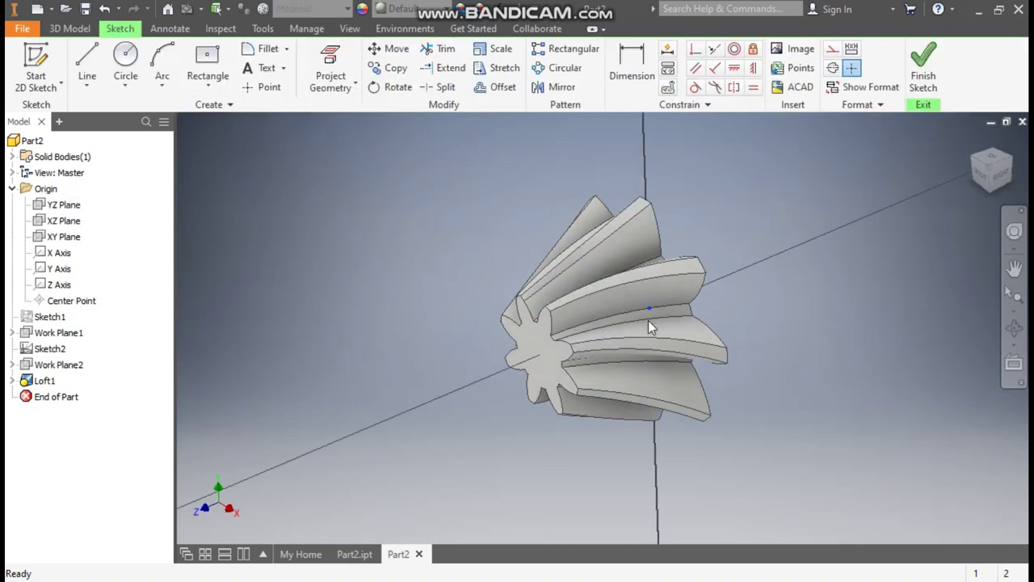
middle_click_drag(984, 293, 795, 279)
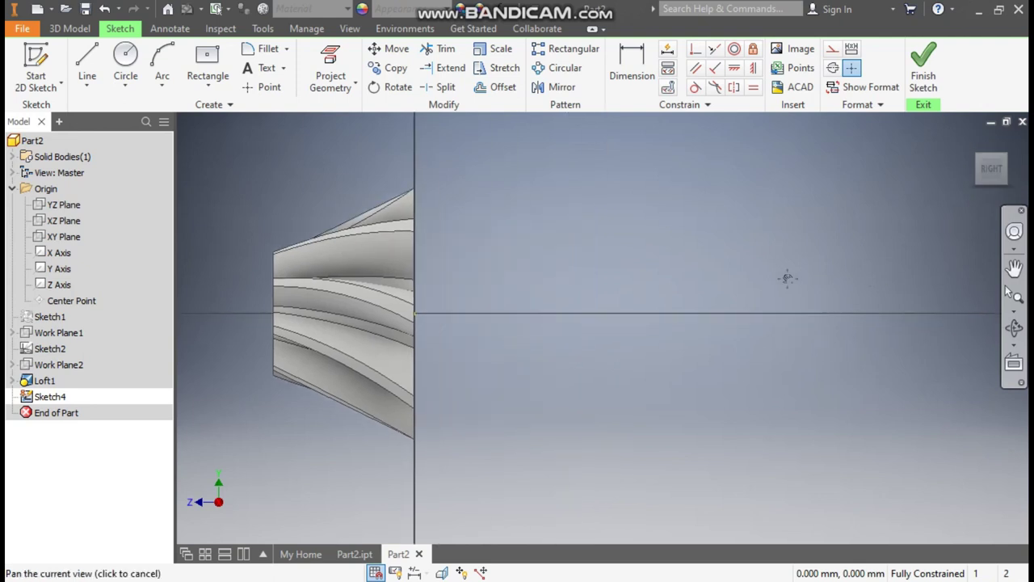
Draw the stepped shaft profile lines from the sketch origin beside the gear.
left_click(87, 63)
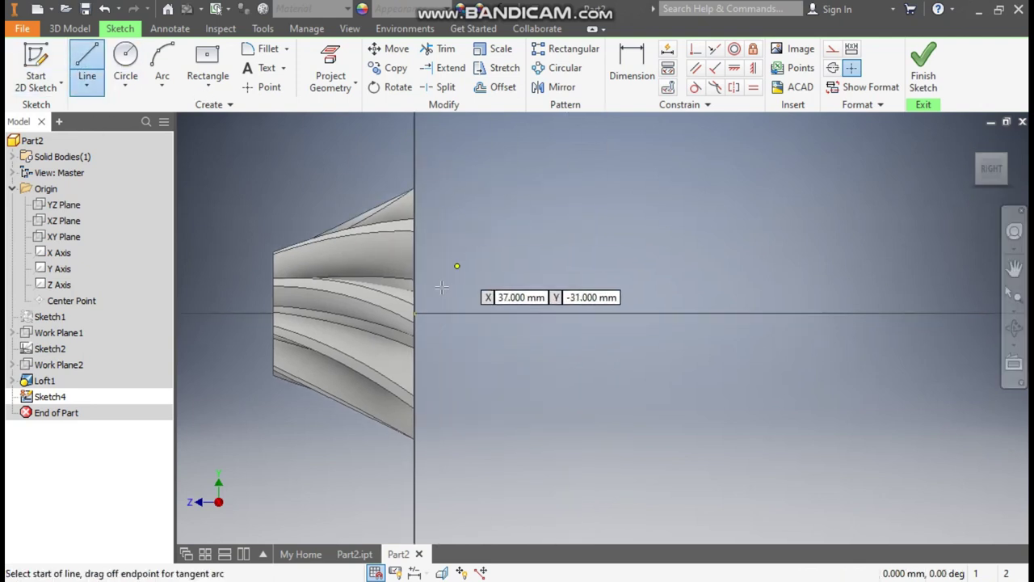
left_click(415, 312)
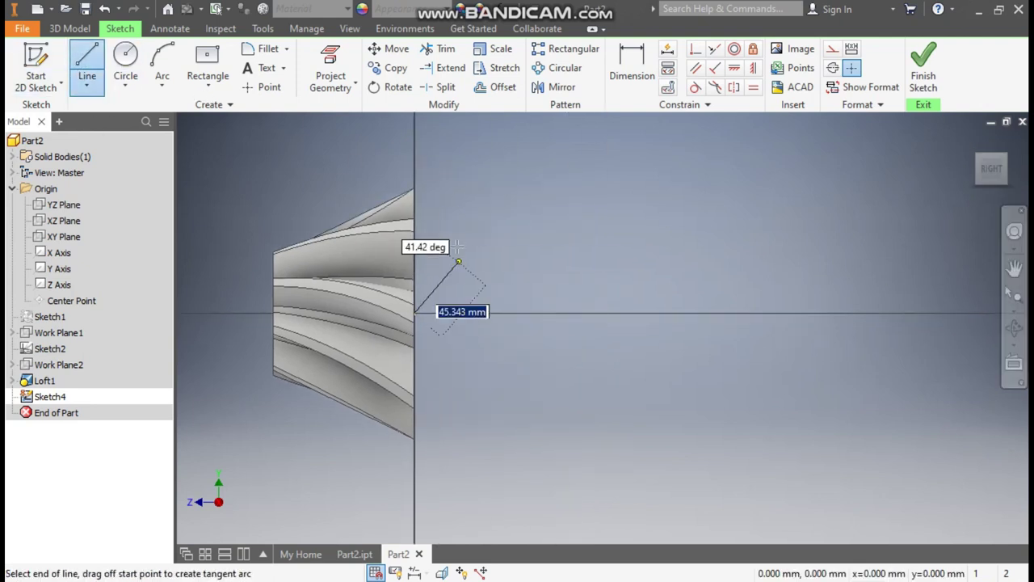
double_click(414, 226)
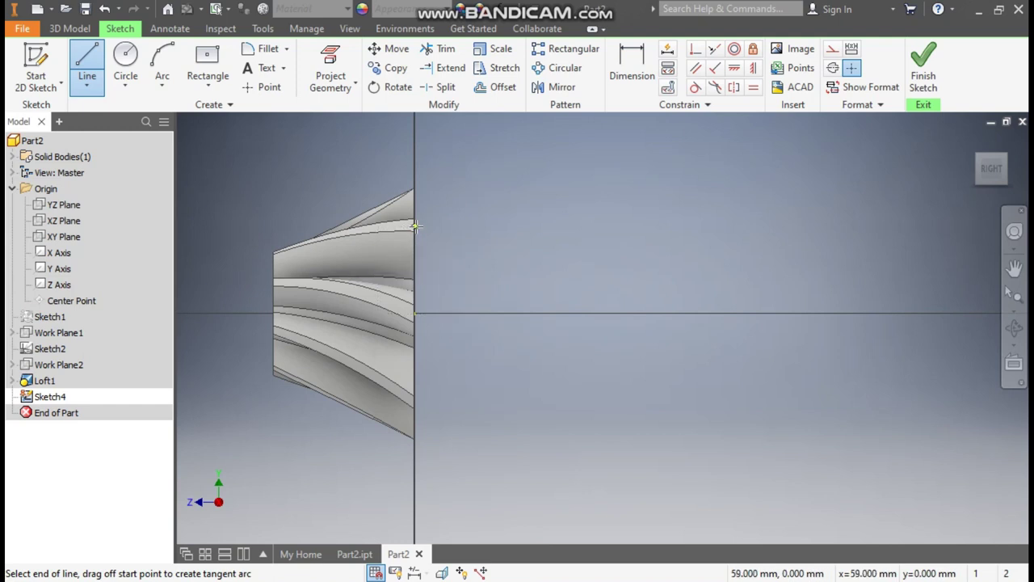
left_click(415, 226)
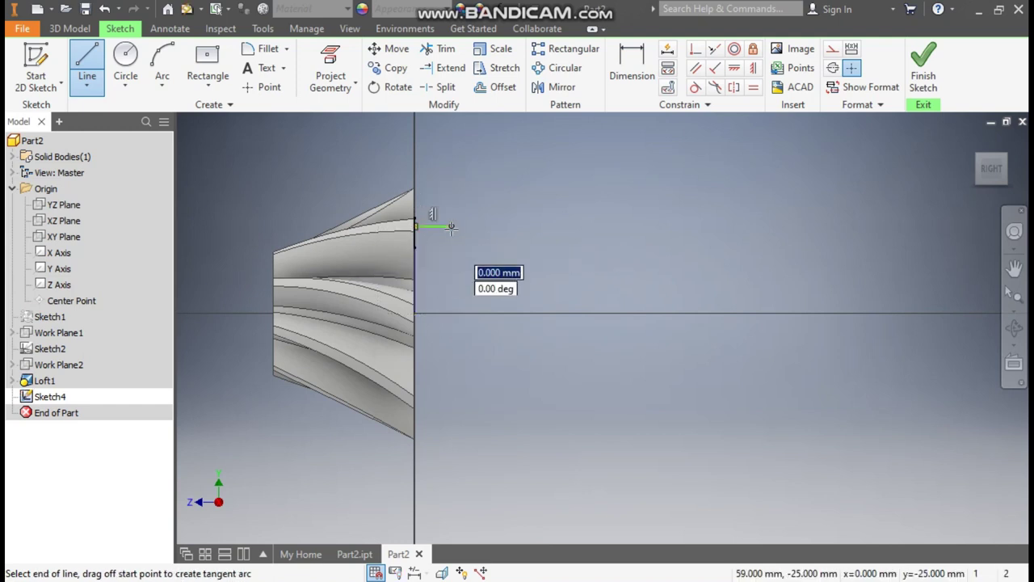
left_click(451, 225)
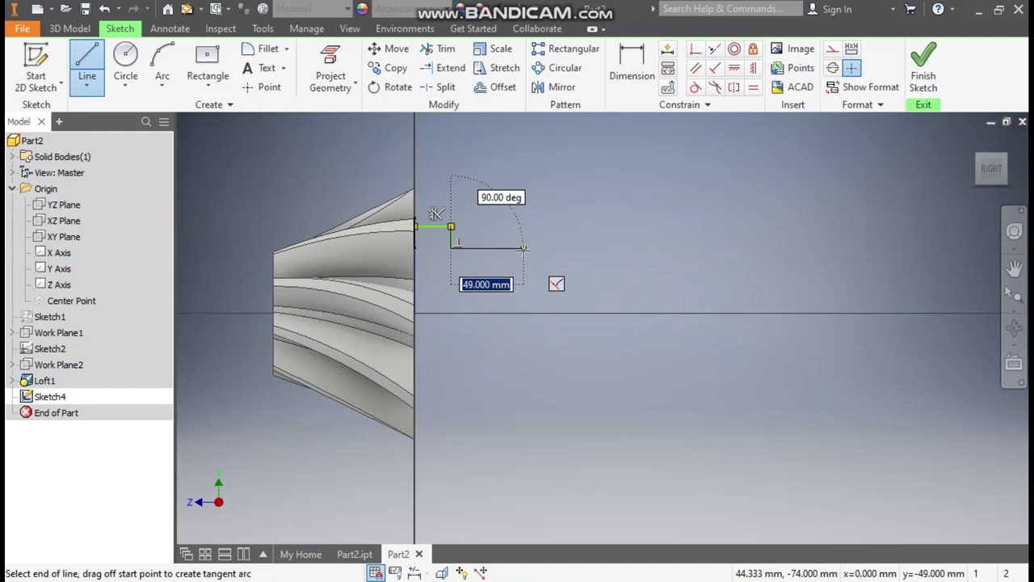
left_click(588, 248)
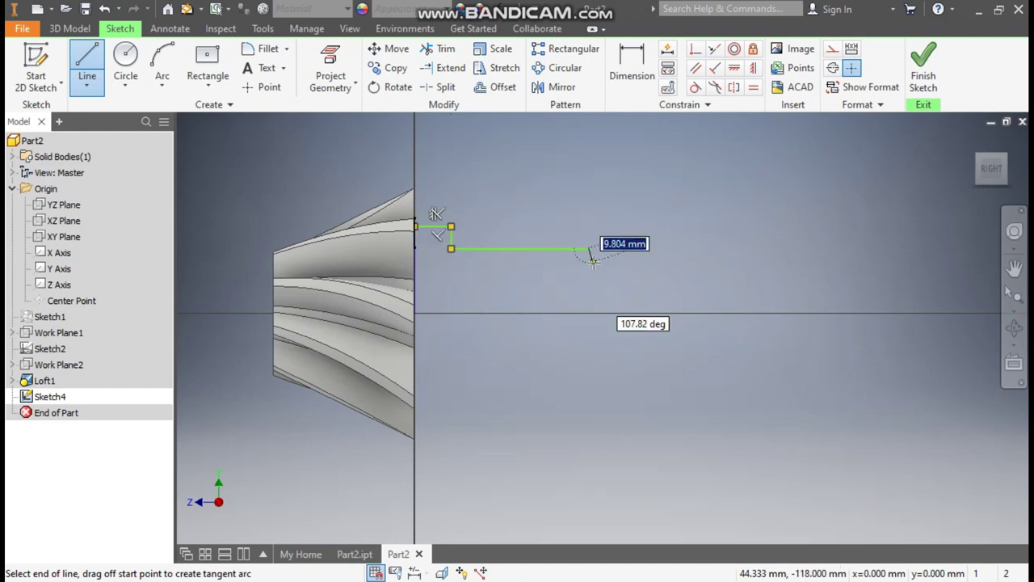
left_click(588, 268)
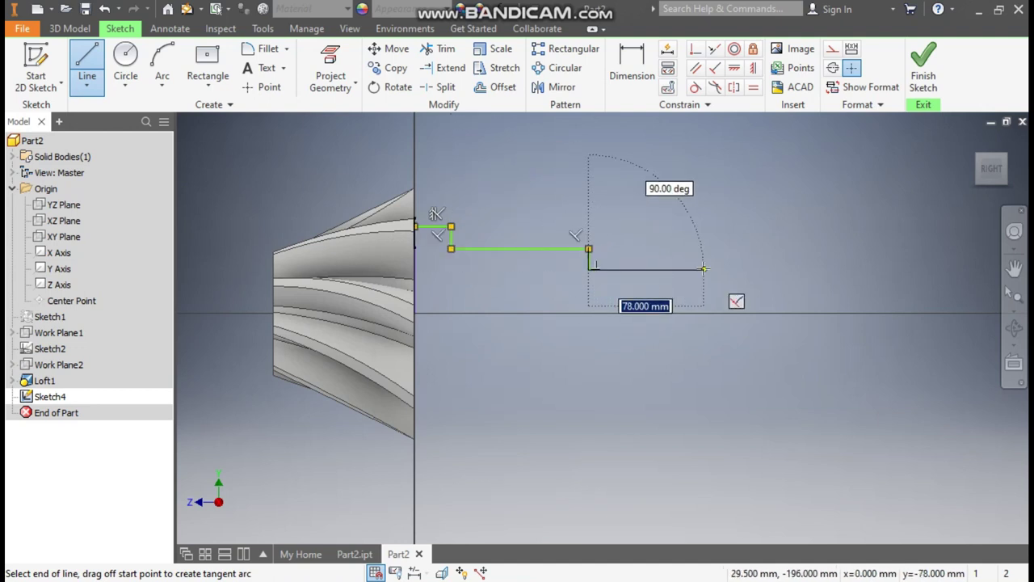
left_click(704, 268)
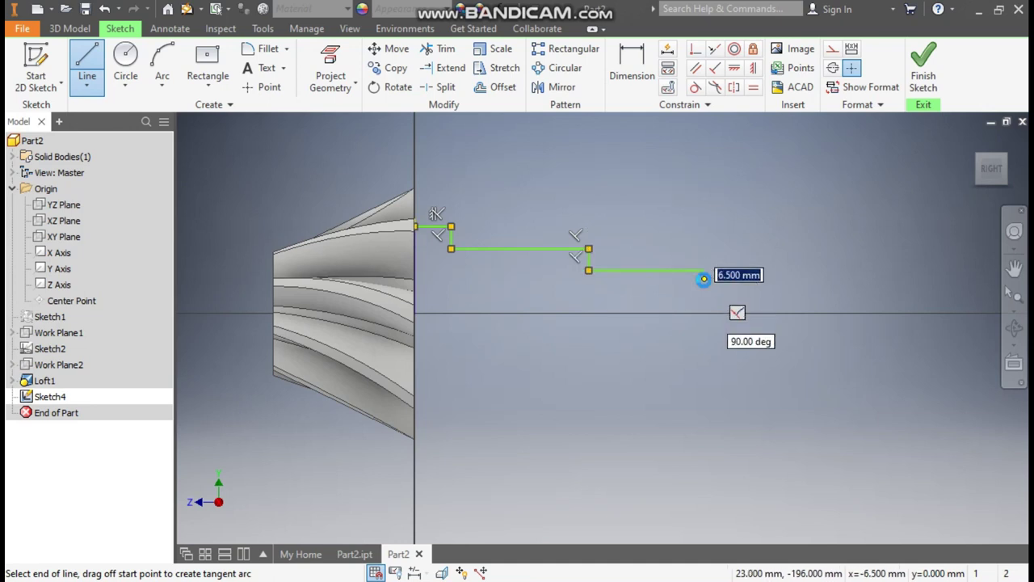
left_click(704, 278)
key("Escape")
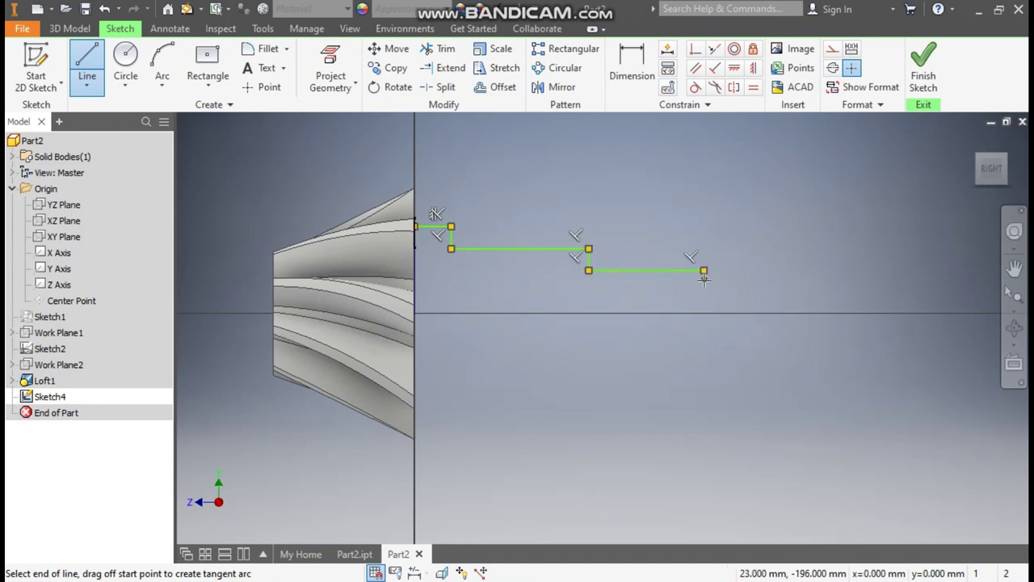
Close the profile with a 67 mm line, a drop to the axis, and an axis line back.
left_click(86, 65)
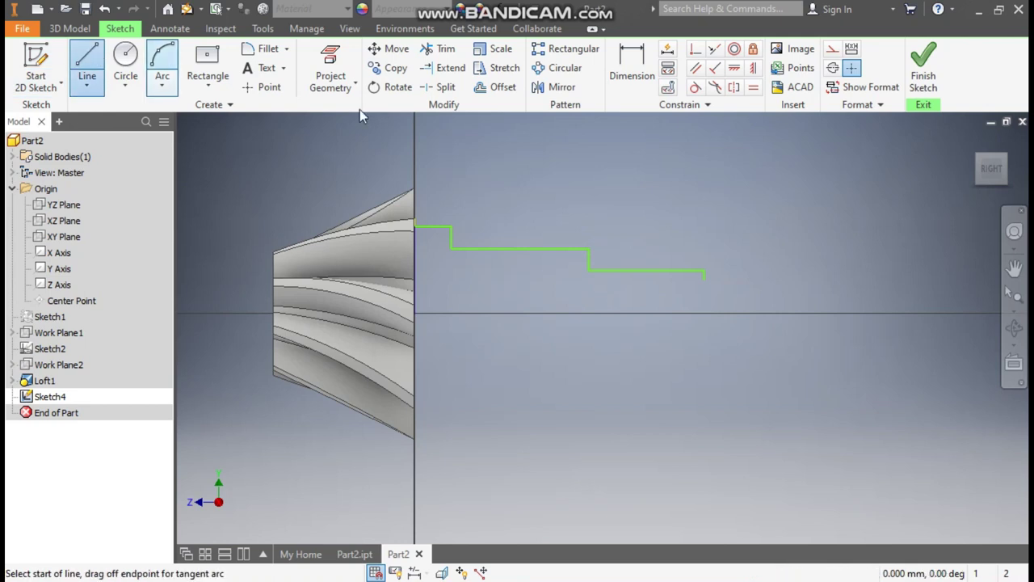
left_click(806, 279)
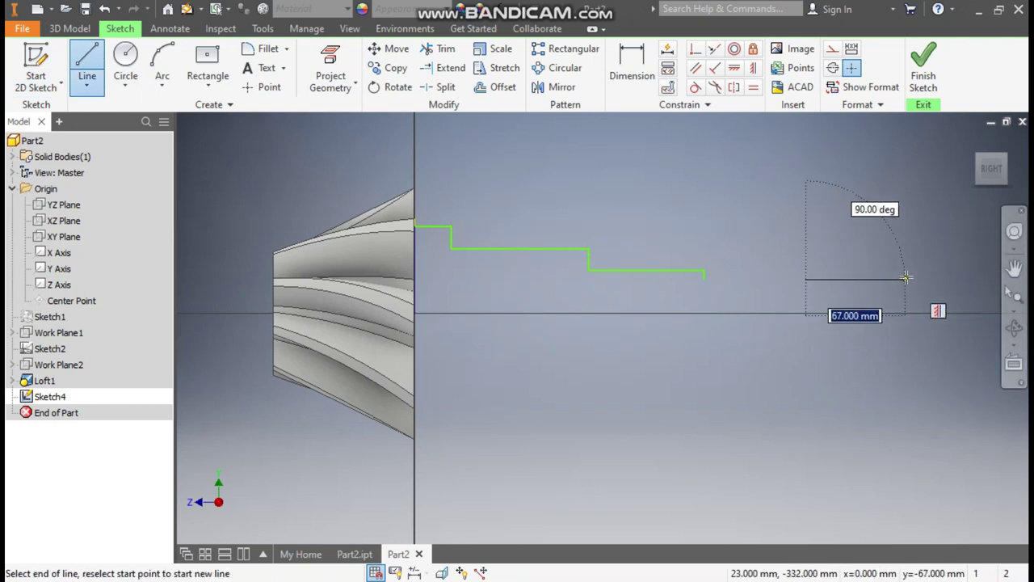
left_click(913, 278)
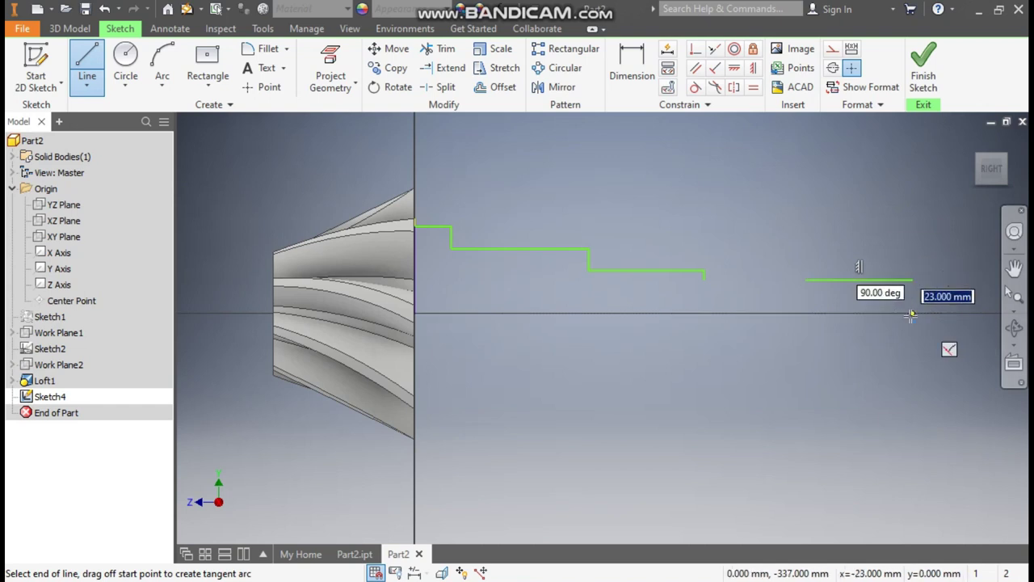
left_click(911, 315)
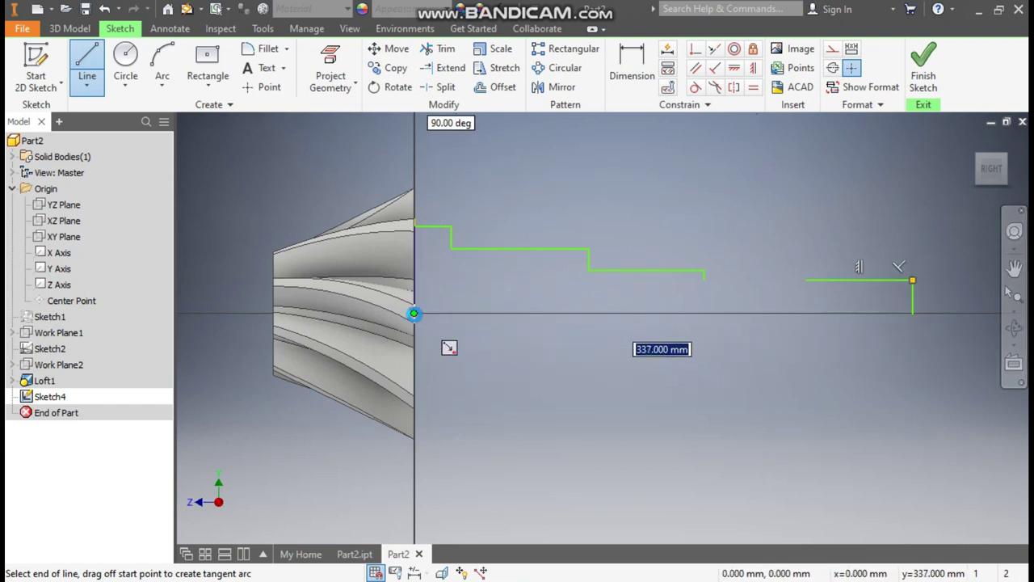
left_click(414, 314)
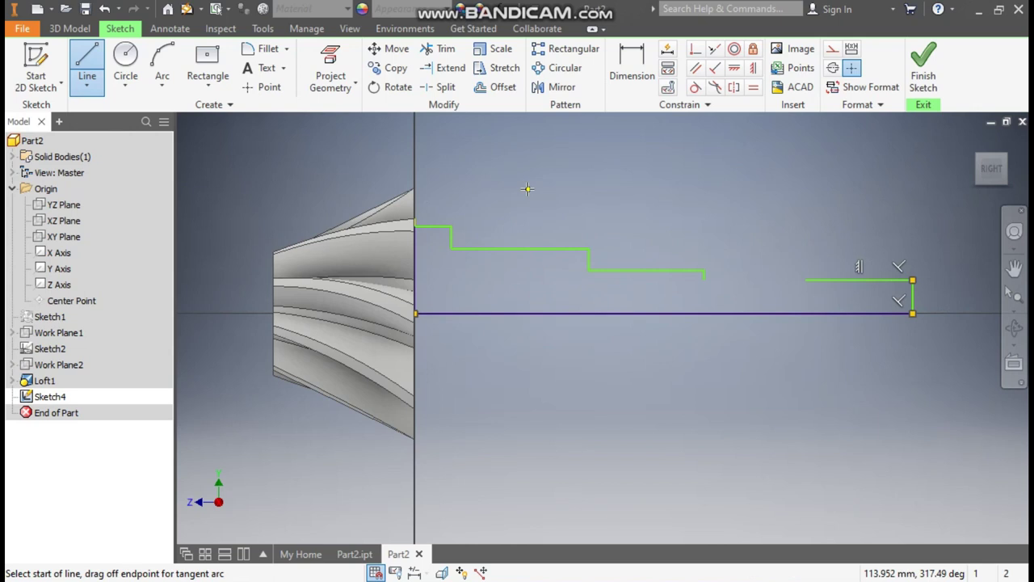
key("Escape")
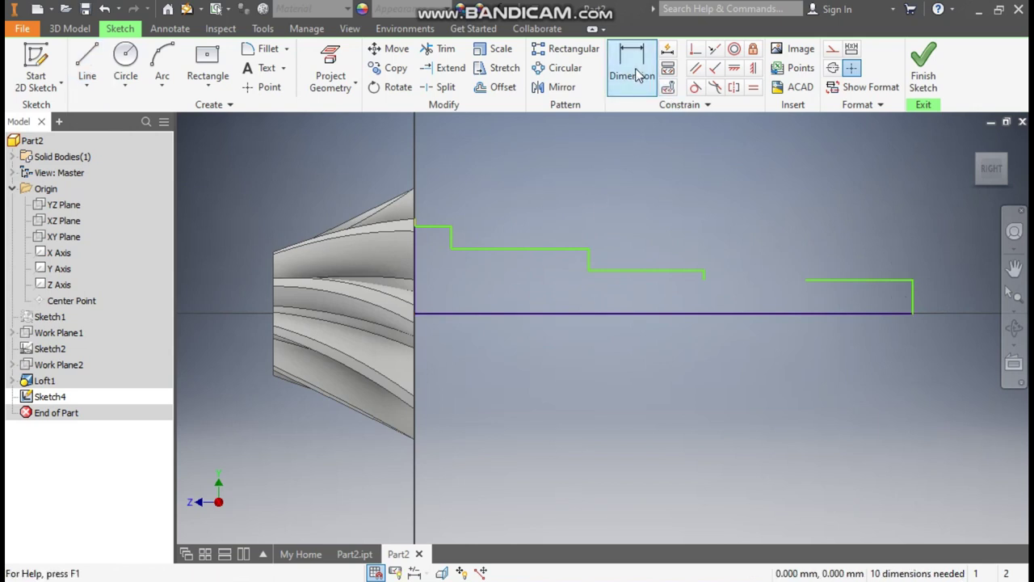
Dimension the axis line to 165 mm and the top step to 5 mm.
left_click(638, 75)
left_click(586, 315)
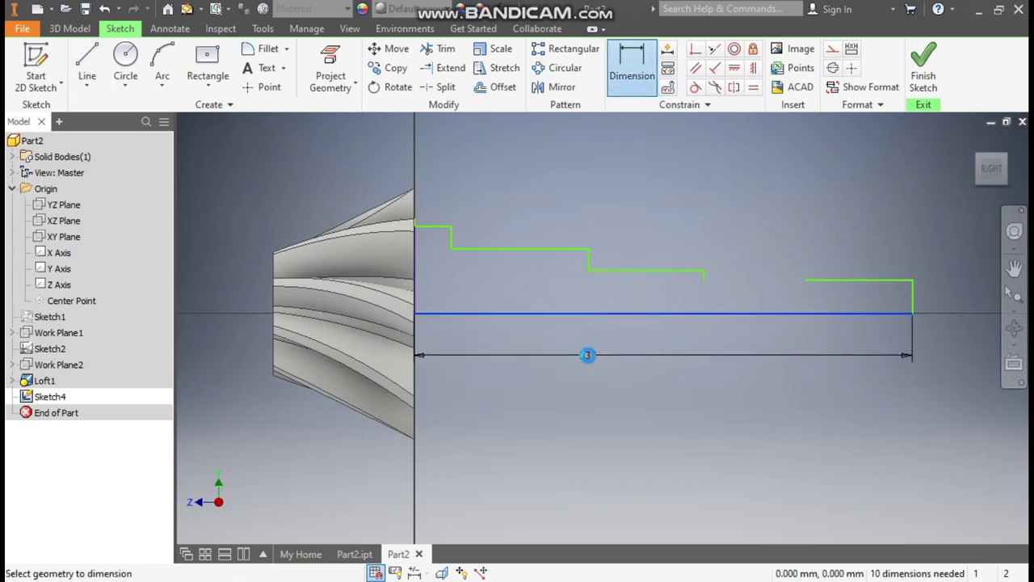
left_click(587, 355)
type("165")
key("Return")
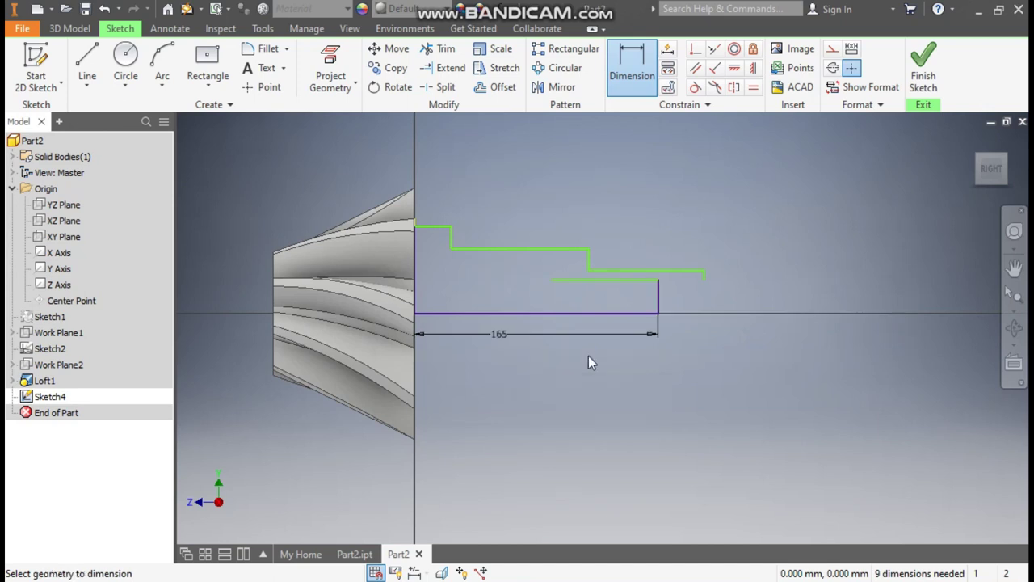
key("Escape")
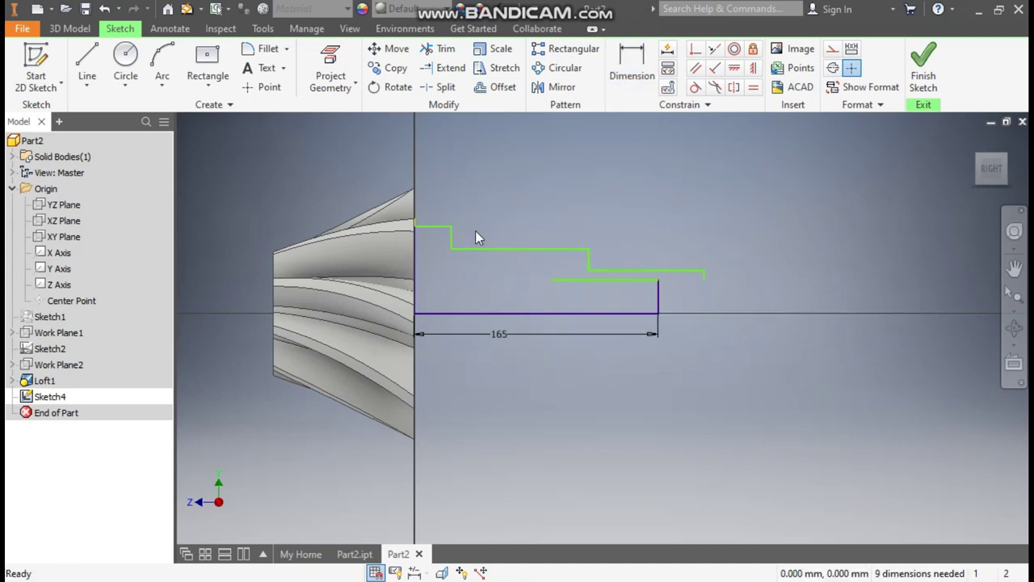
scroll(475, 230, "up", 3)
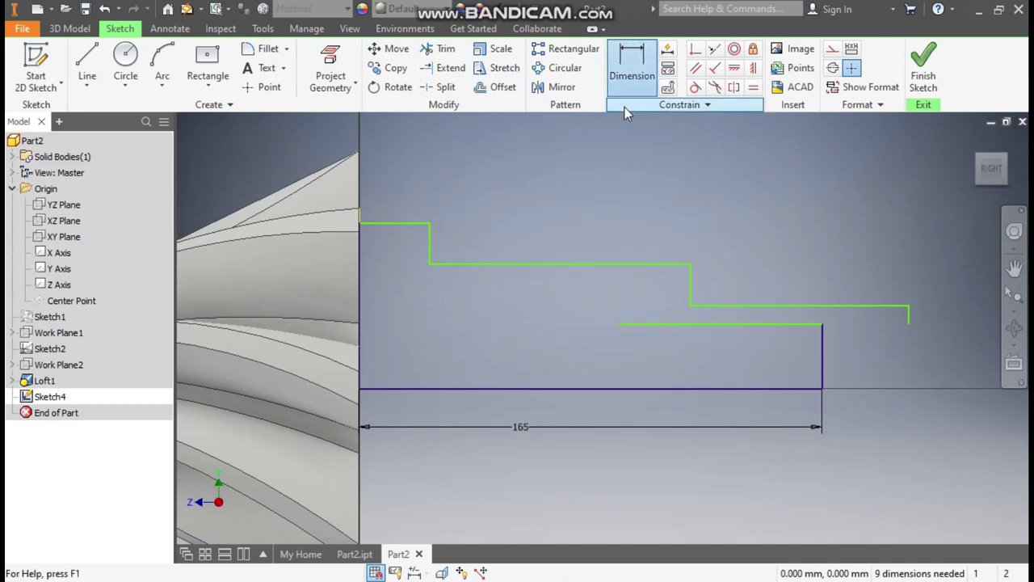
key("d")
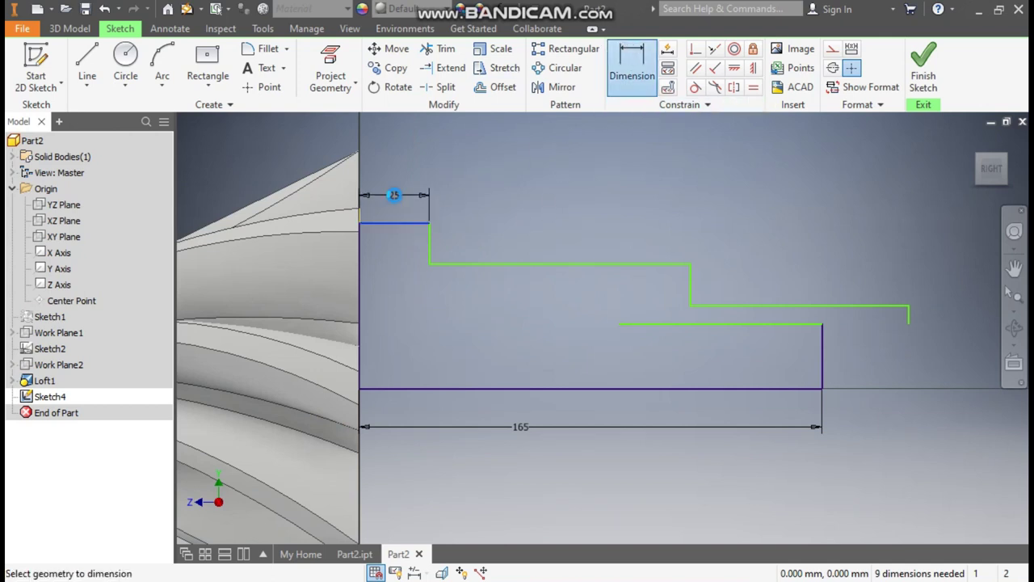
left_click(395, 195)
type("5")
key("Return")
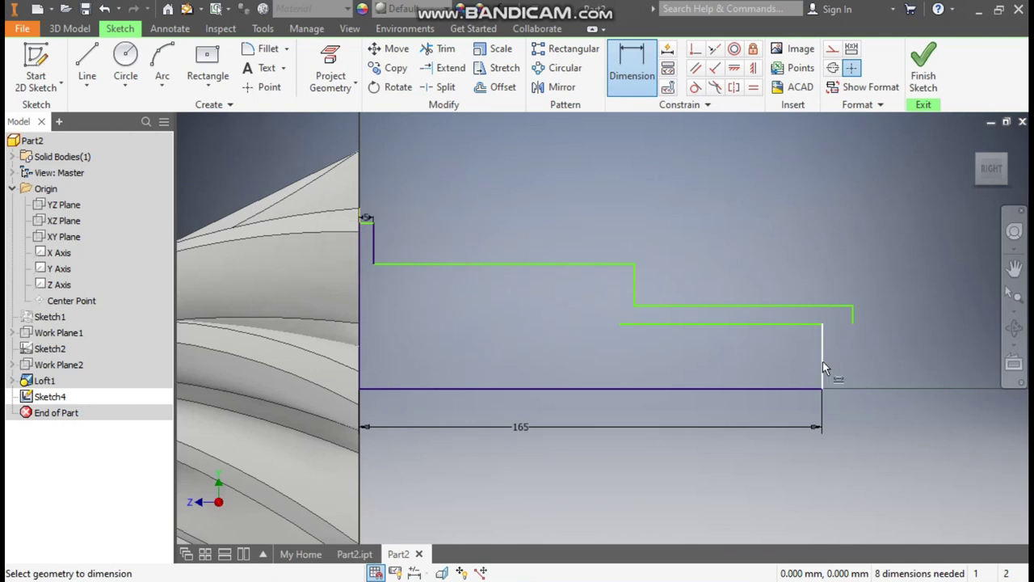
key("Escape")
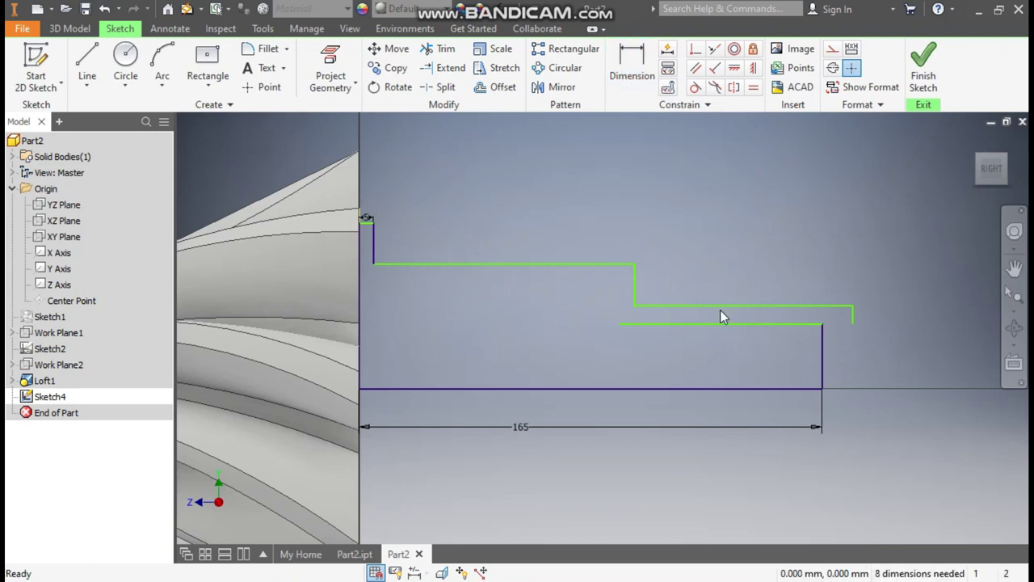
Drag the step riser and upper step line left toward the gear.
left_click_drag(637, 281, 427, 280)
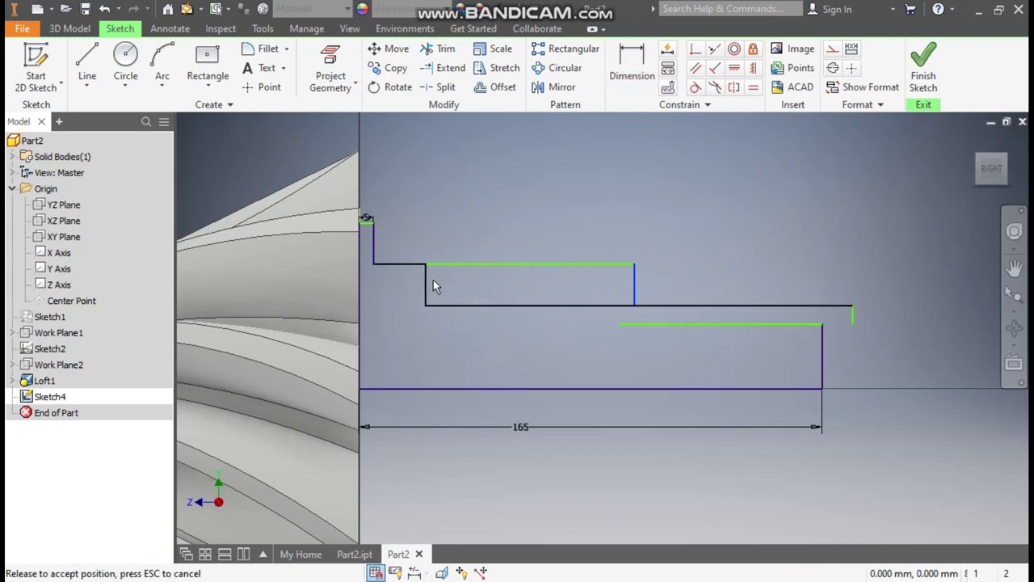
left_click_drag(854, 316, 647, 323)
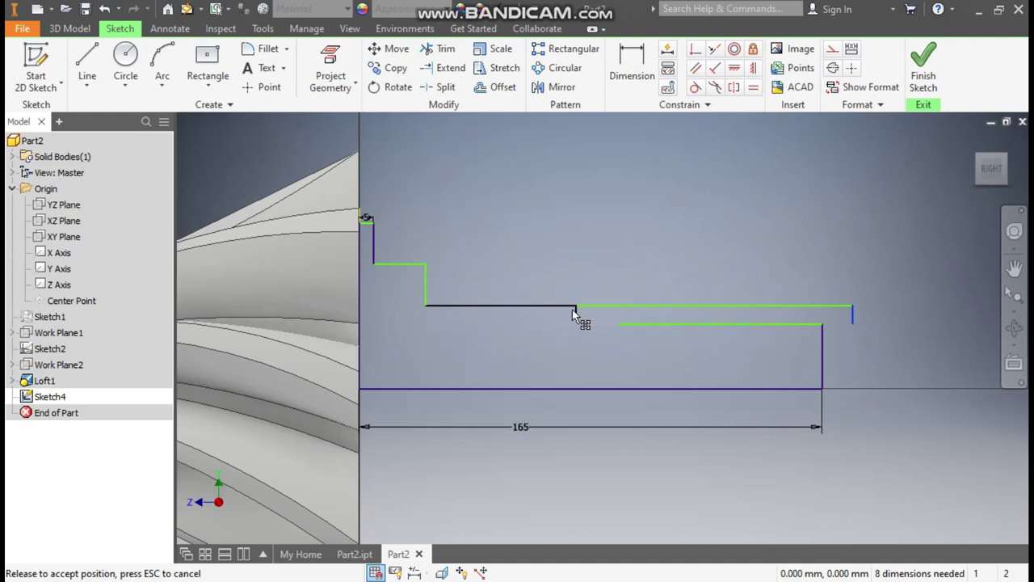
left_click_drag(572, 313, 570, 313)
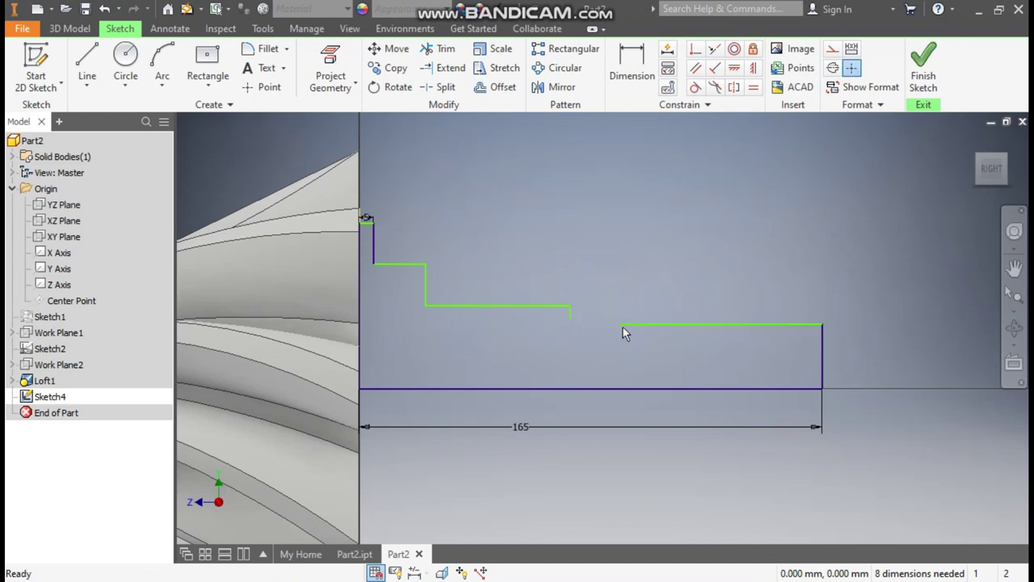
Draw a downward arc joining the upper and lower lines to form the groove.
left_click(164, 65)
left_click(570, 317)
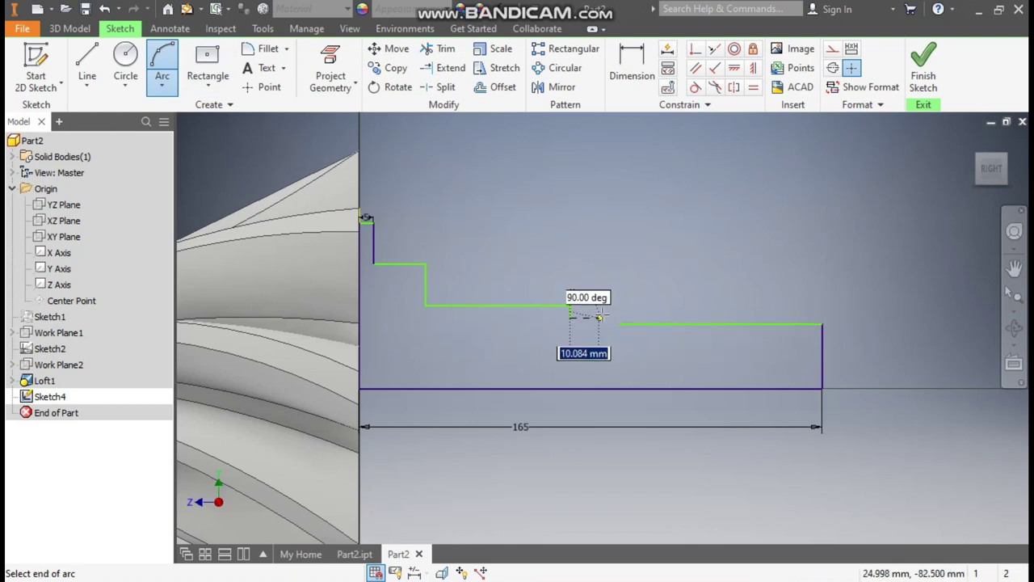
left_click(620, 324)
left_click(602, 333)
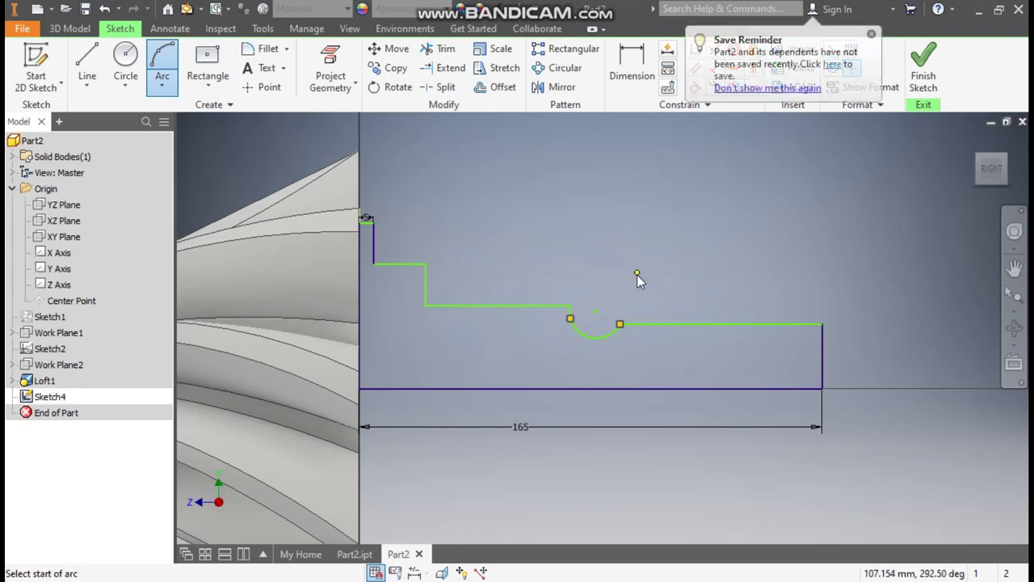
key("Escape")
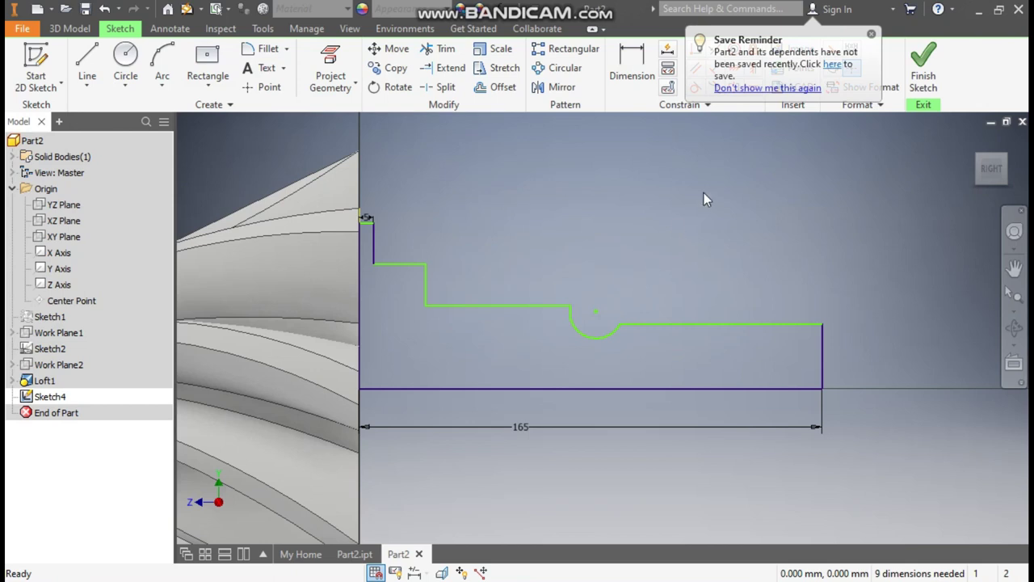
Dimension the right top line to 80 and the riser-to-right-end distance to 102.
left_click(631, 70)
left_click(764, 324)
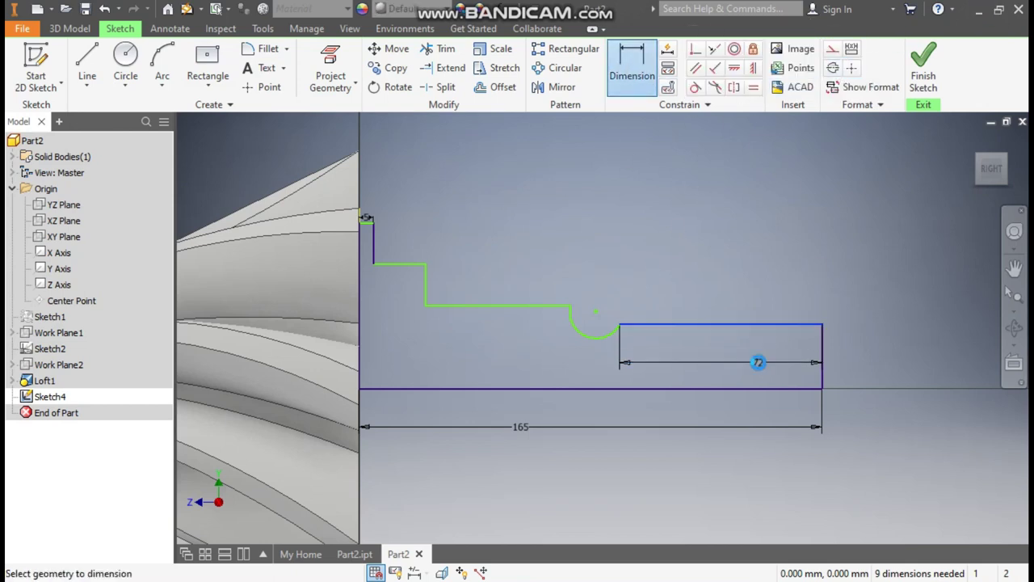
left_click(758, 362)
type("80")
key("Return")
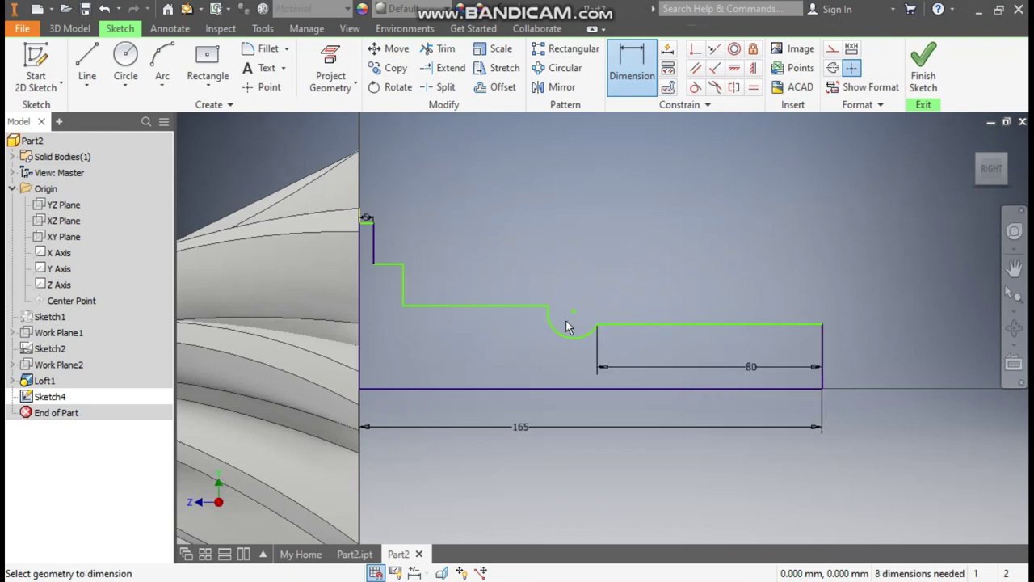
left_click(548, 315)
left_click(823, 349)
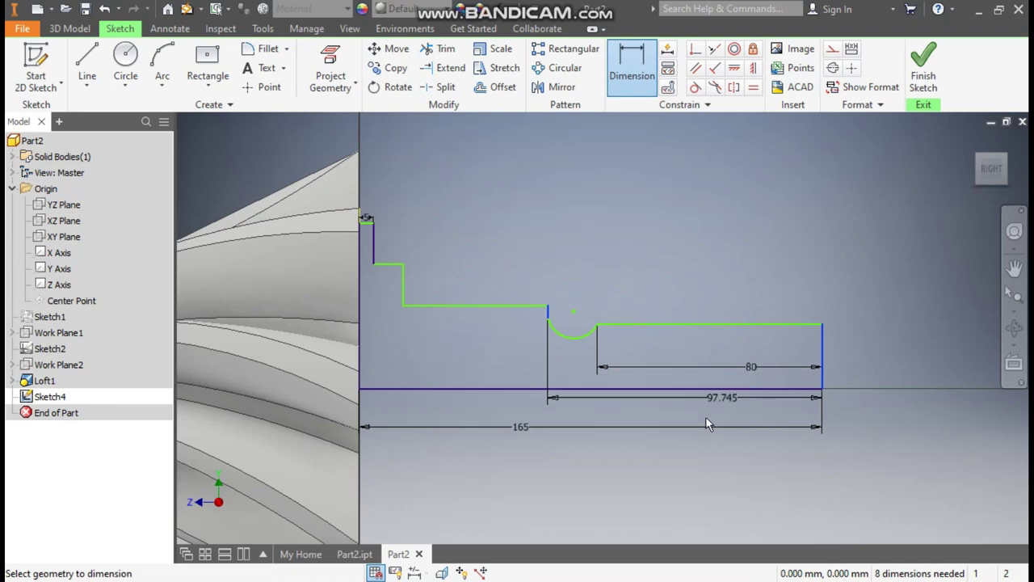
left_click(692, 451)
type("102")
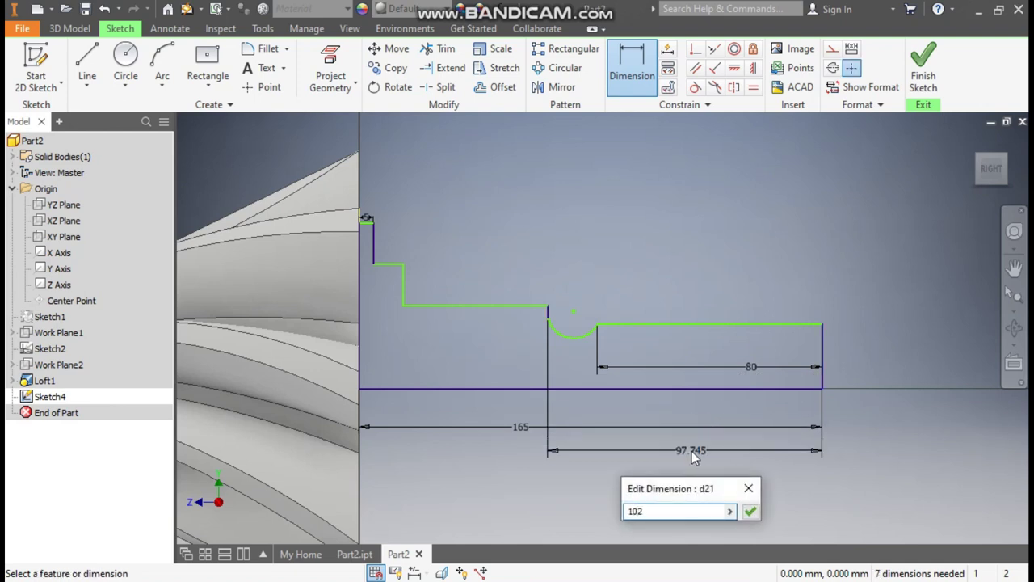
key("Return")
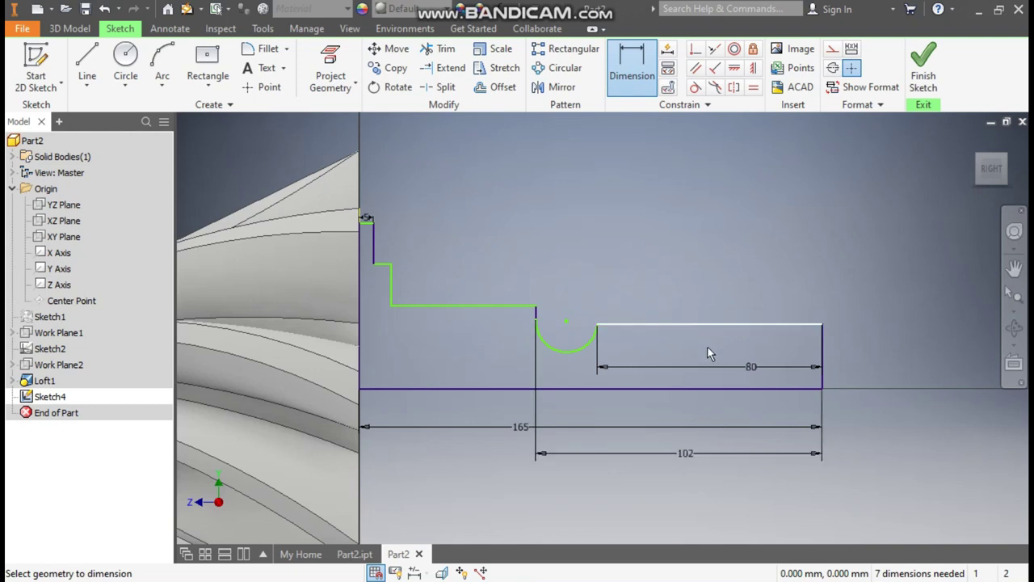
Add a 39 vertical height dimension from the upper shaft line to the axis.
left_click(475, 307)
left_click(468, 390)
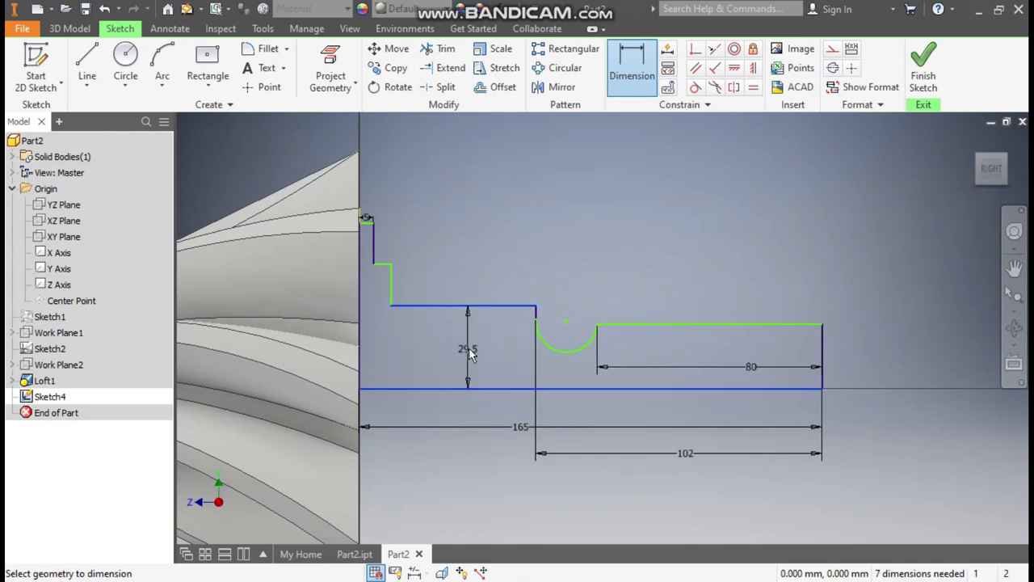
left_click(468, 347)
type("39")
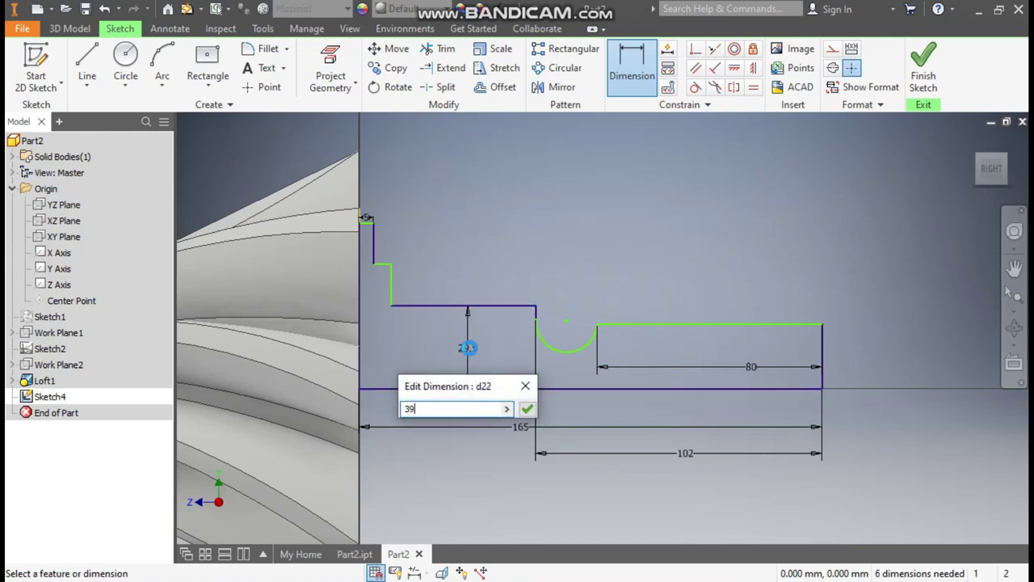
key("Return")
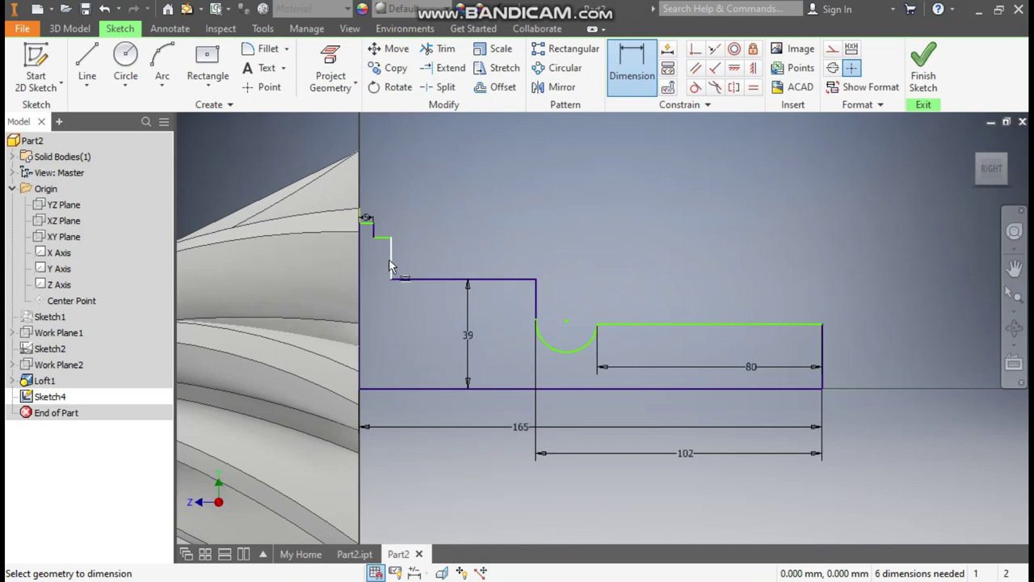
left_click(383, 244)
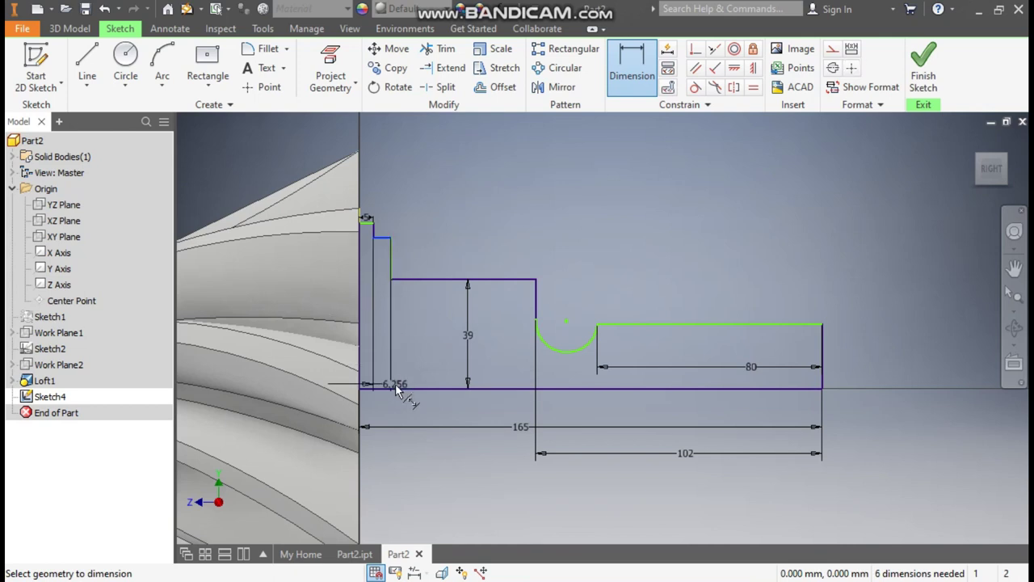
key("Escape")
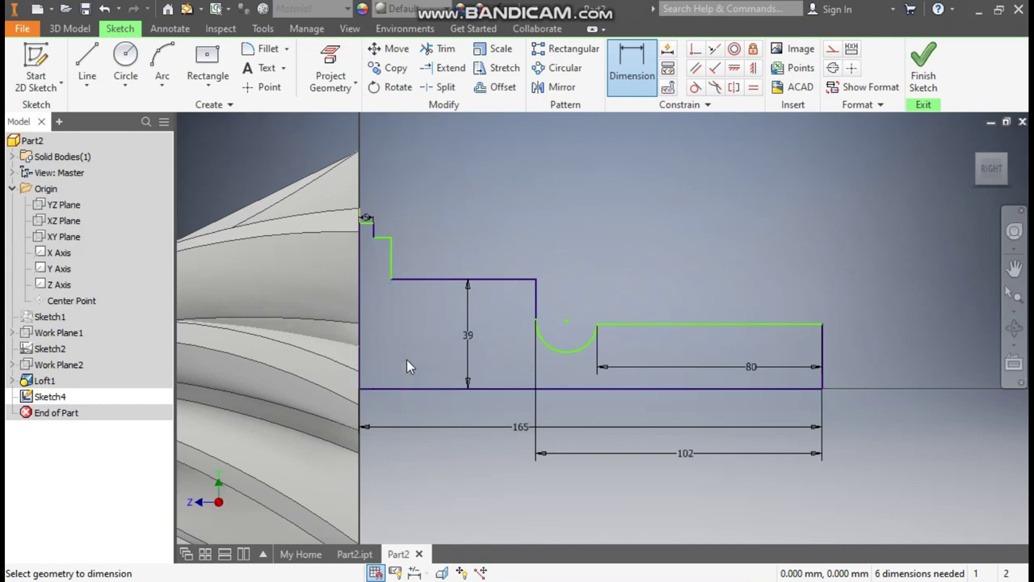
Change the height dimension to 38 and add a vertical height dimension for the short step line.
double_click(469, 336)
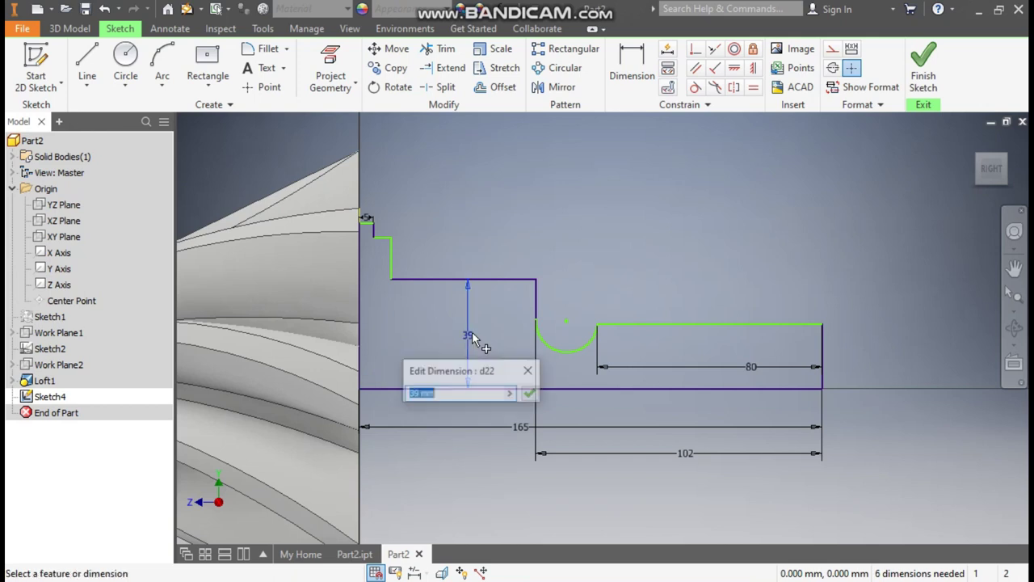
type("38")
key("Return")
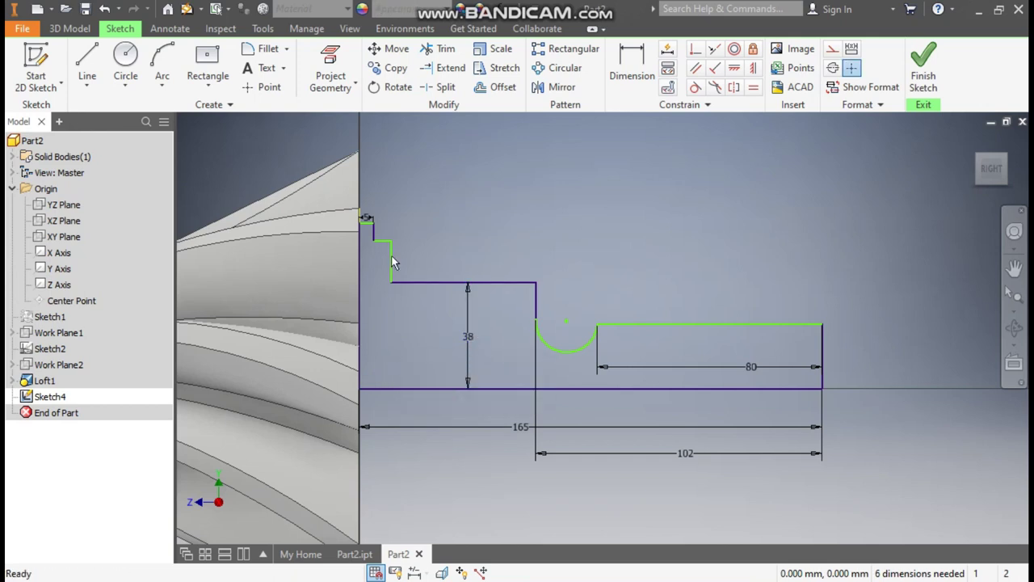
left_click(632, 68)
left_click(383, 240)
left_click(395, 389)
left_click(403, 351)
type("38")
key("Return")
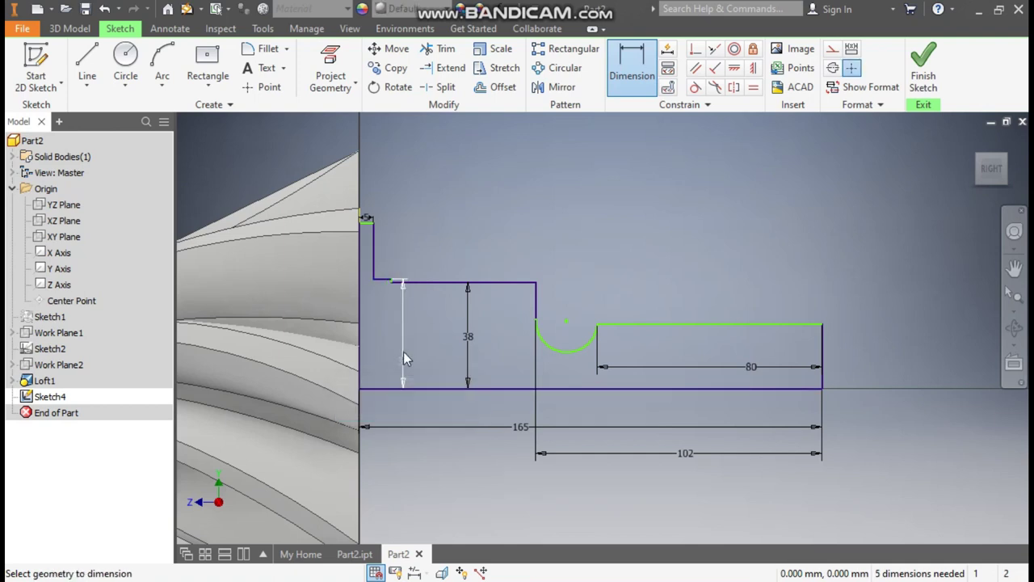
key("Escape")
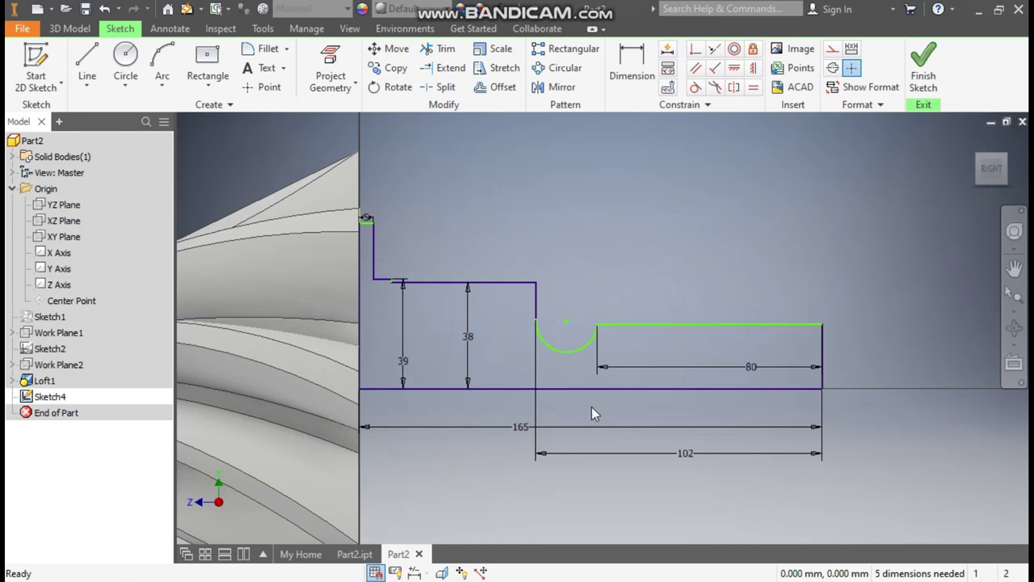
Drag the step corner right along the top edge.
left_click(537, 296)
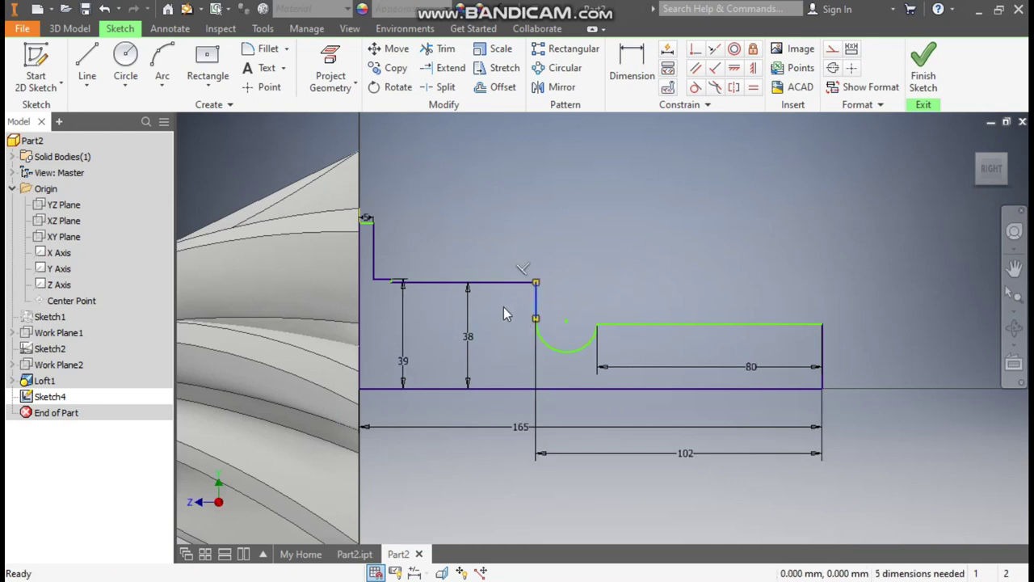
scroll(385, 279, "down", 5)
left_click_drag(387, 286, 577, 288)
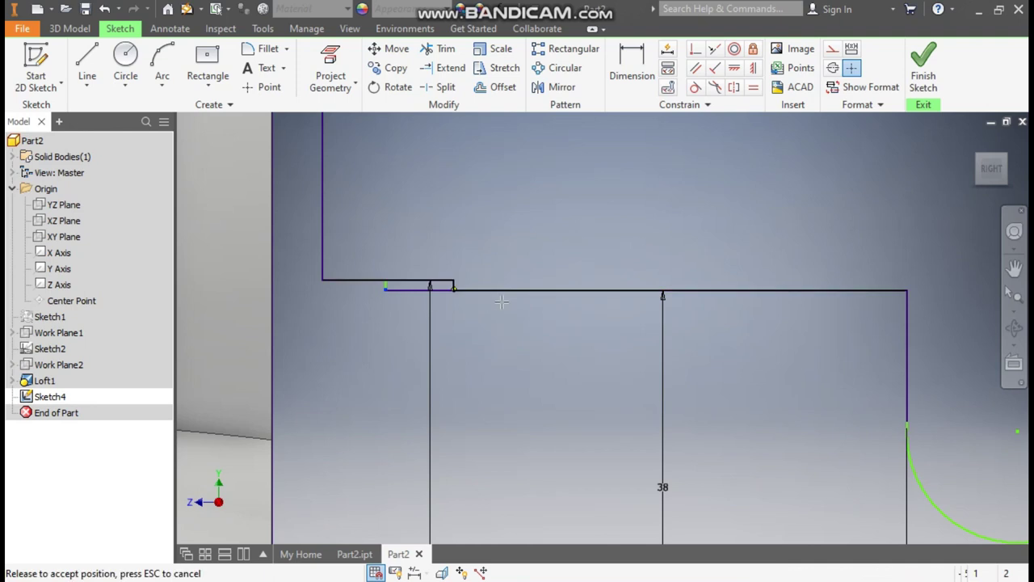
scroll(513, 258, "up", 4)
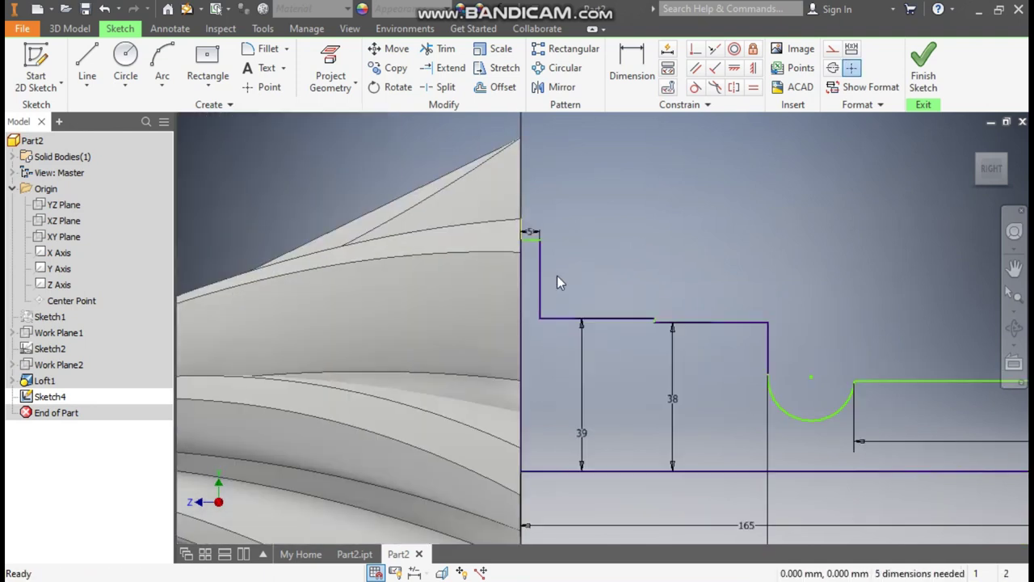
Dimension the top step line to a 45 mm length.
left_click(632, 69)
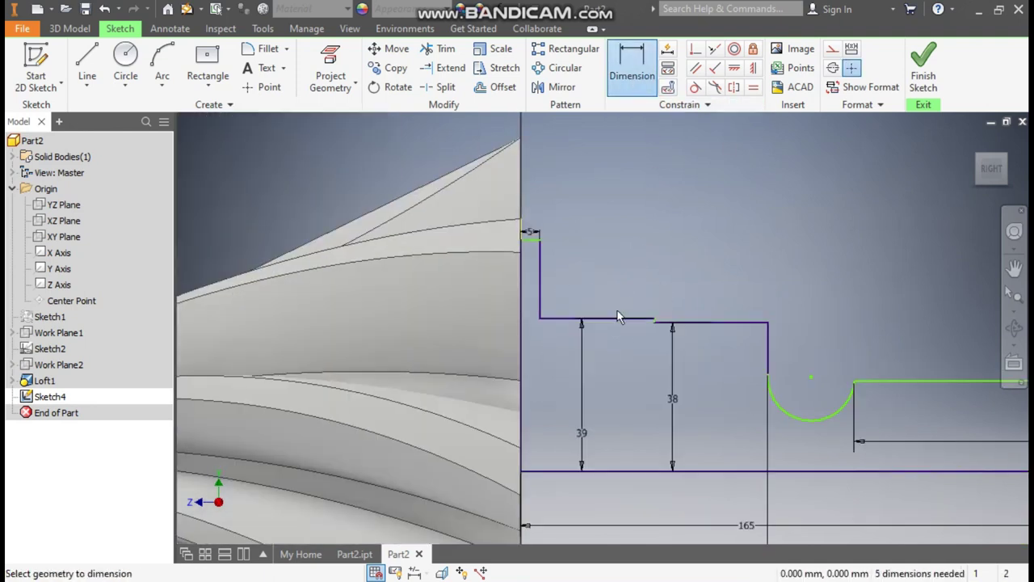
left_click(610, 320)
left_click(609, 280)
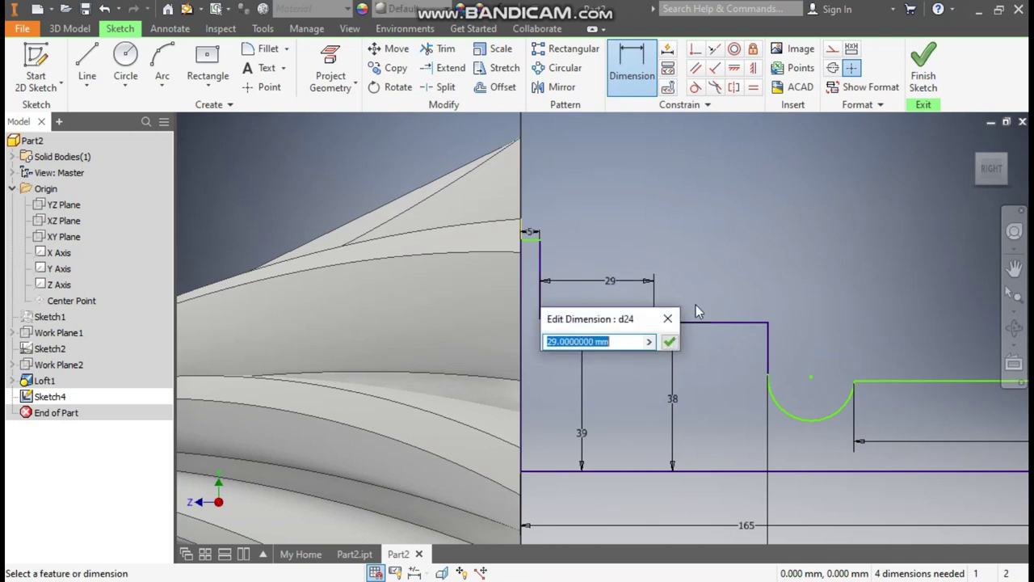
type("45")
key("Return")
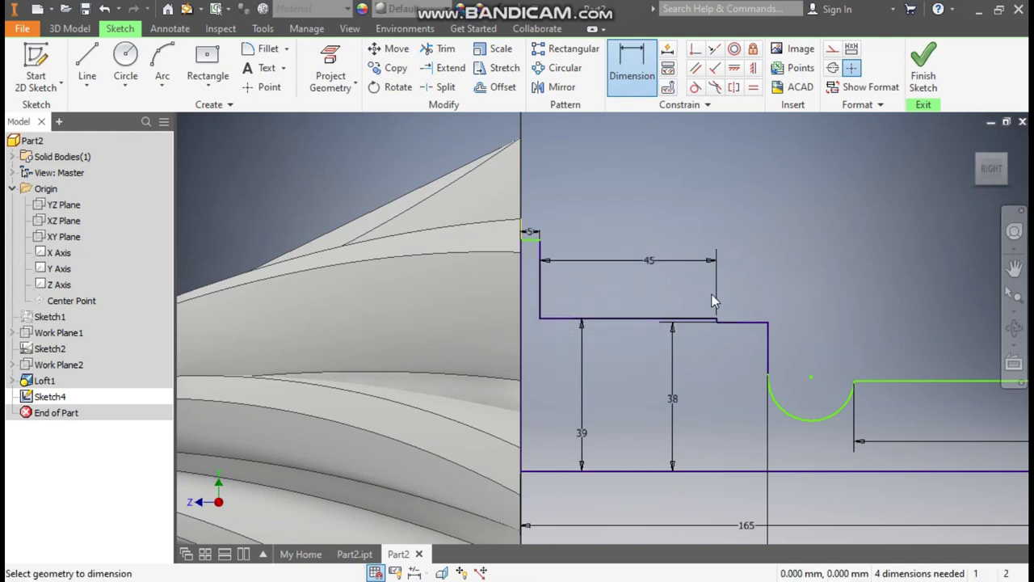
Set the right section height to 36 mm and pull the arc end up to its top.
mouse_move(798, 335)
middle_mouse_down()
mouse_move(742, 282)
mouse_move(744, 259)
middle_mouse_up()
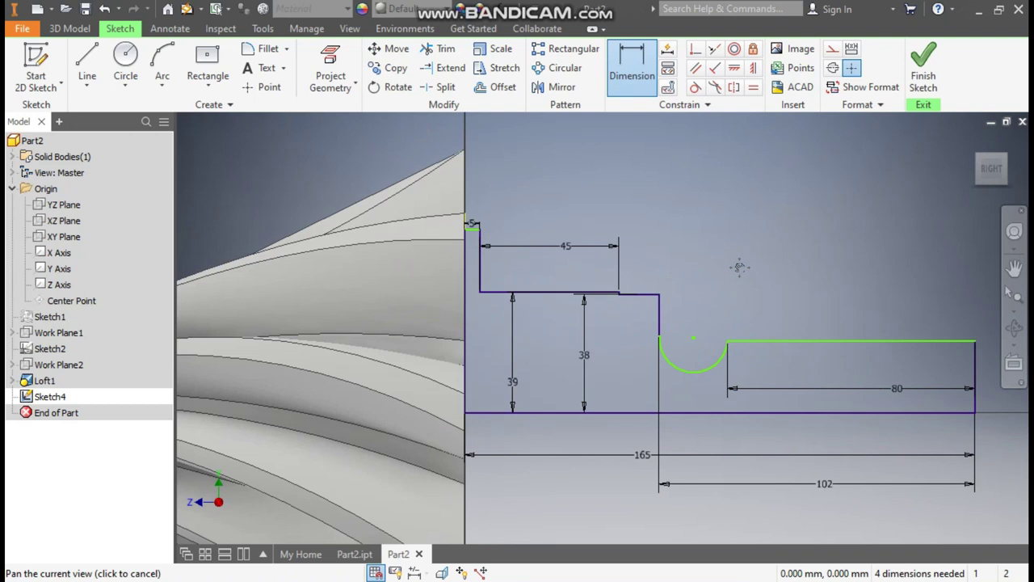
left_click(822, 306)
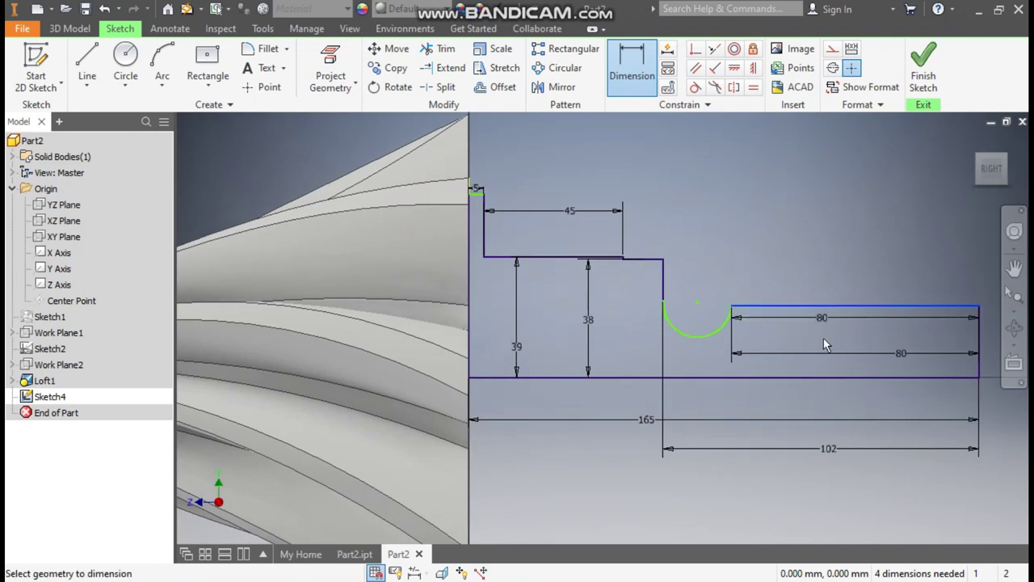
left_click(825, 378)
left_click(827, 338)
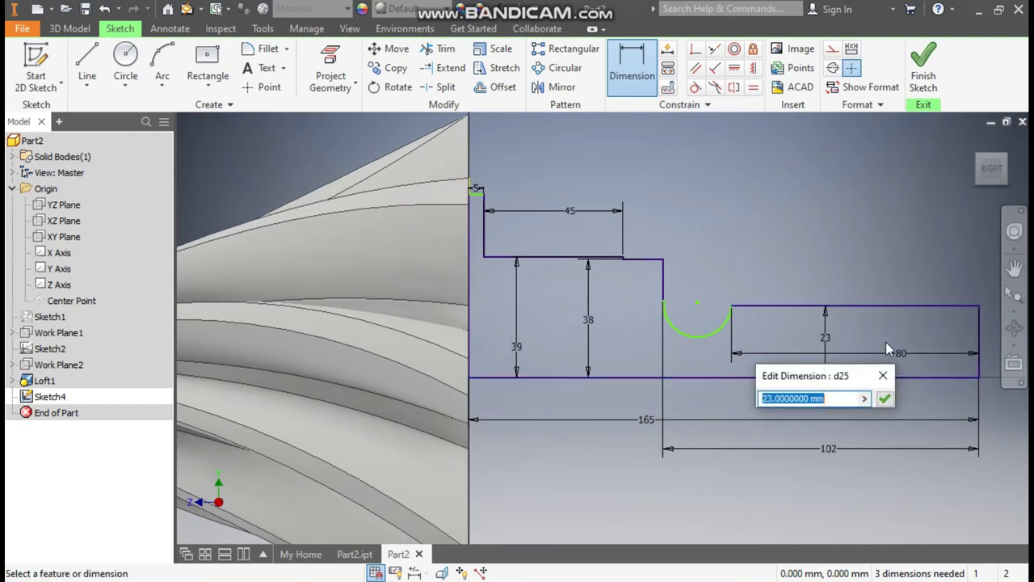
type("36")
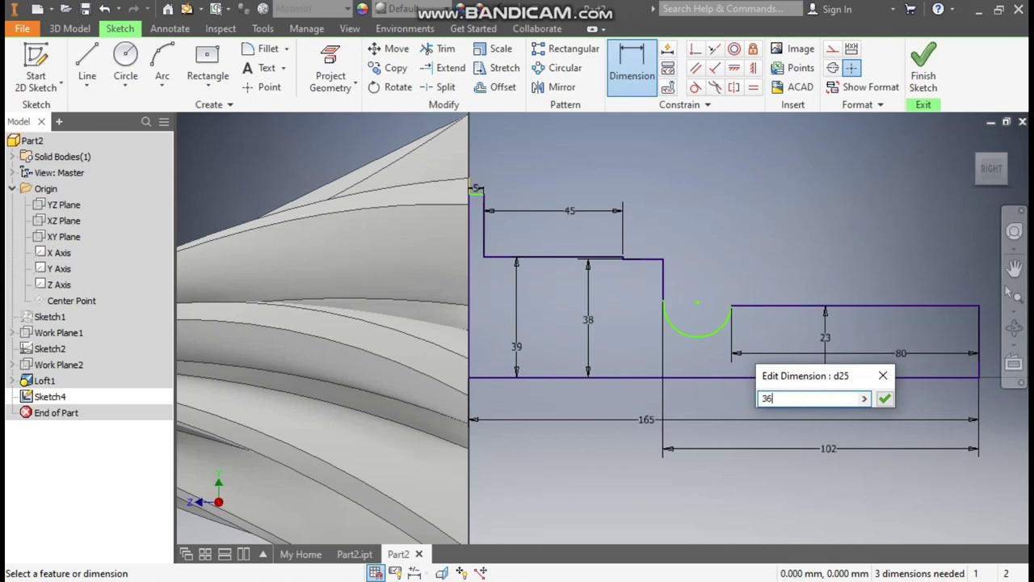
key("Return")
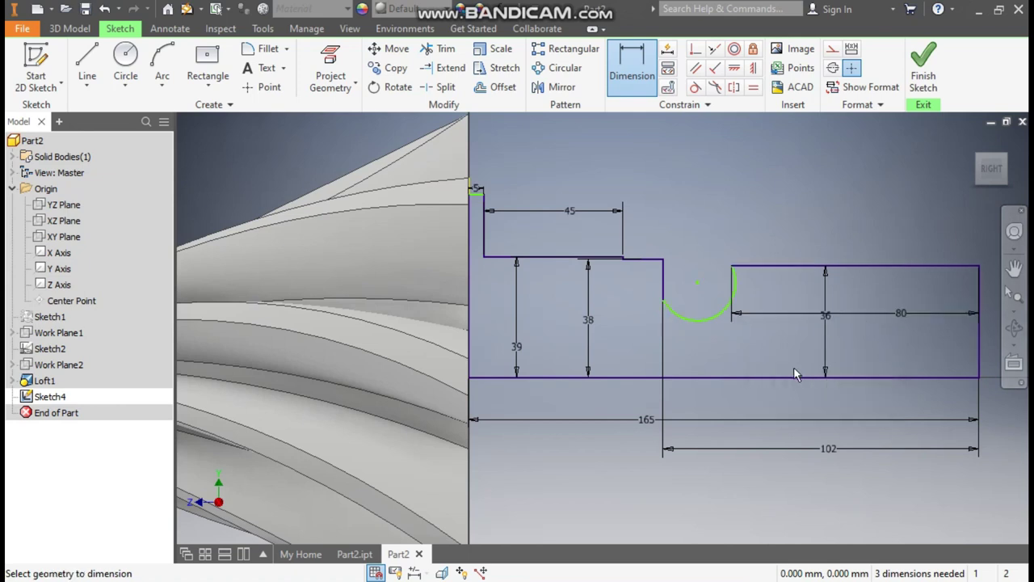
key("Escape")
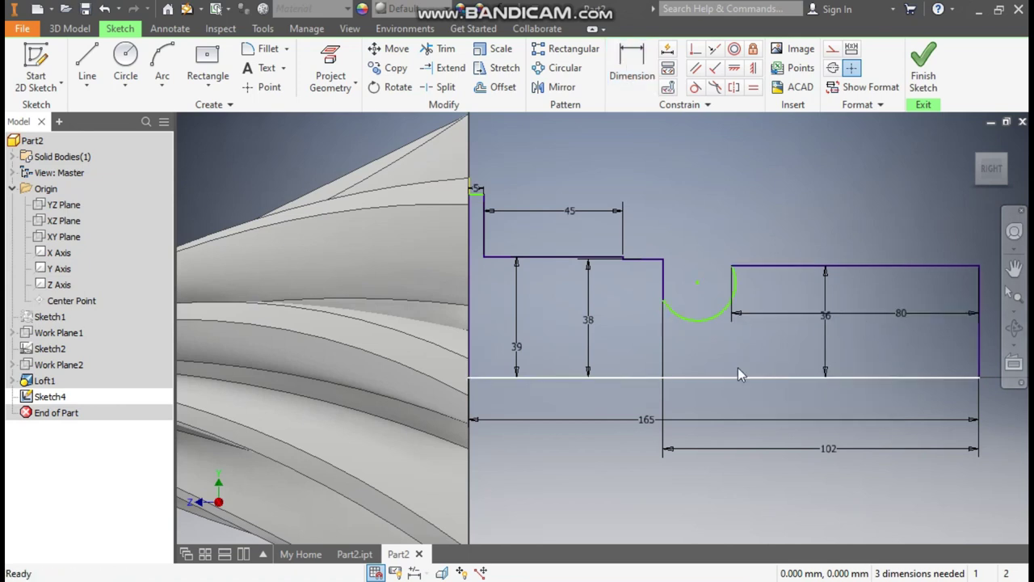
left_click_drag(665, 300, 663, 269)
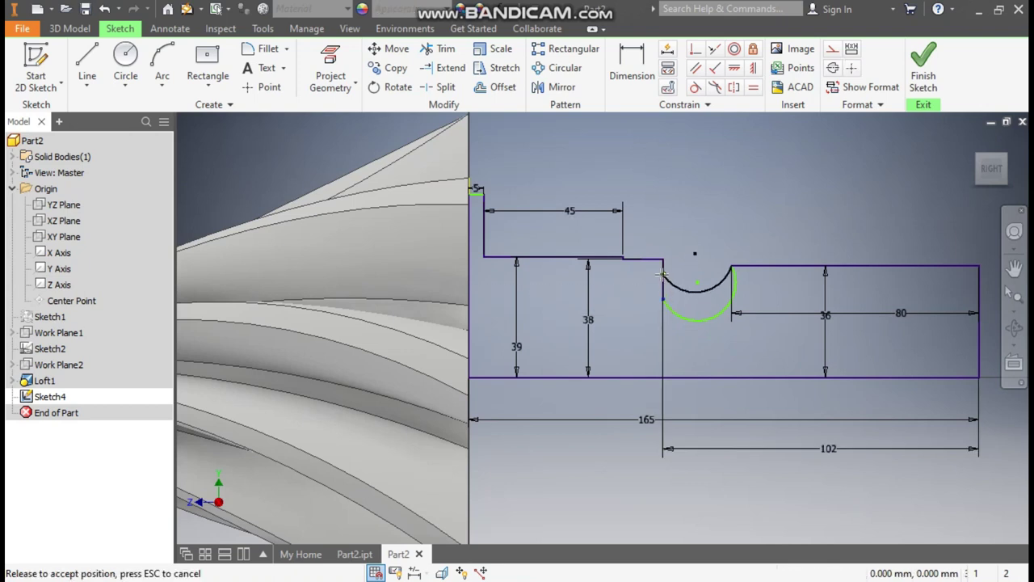
Add a 15 mm horizontal offset and a 20 mm radius on the groove arc.
left_click(639, 71)
left_click(643, 259)
left_click(654, 244)
type("3")
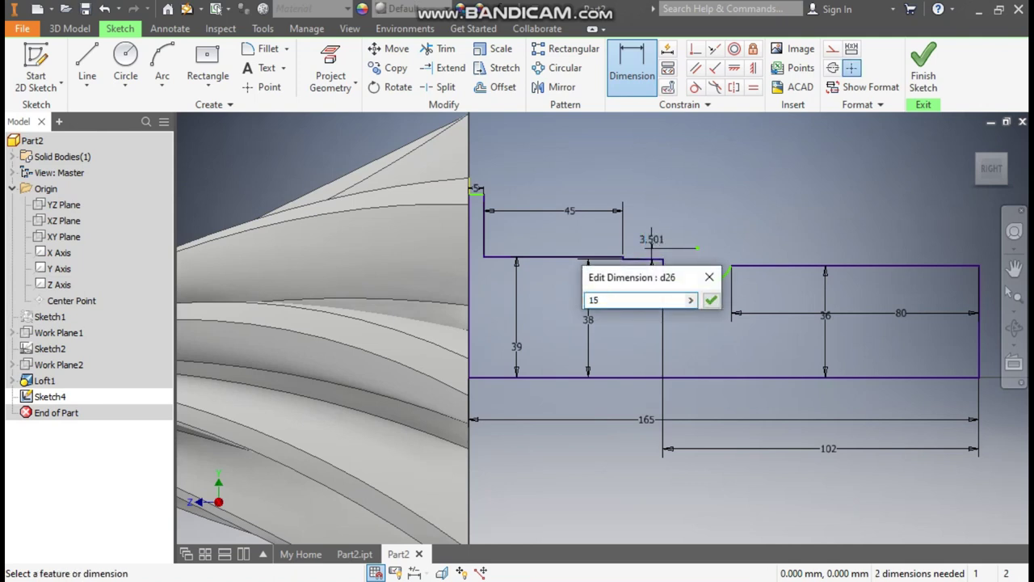
key("Return")
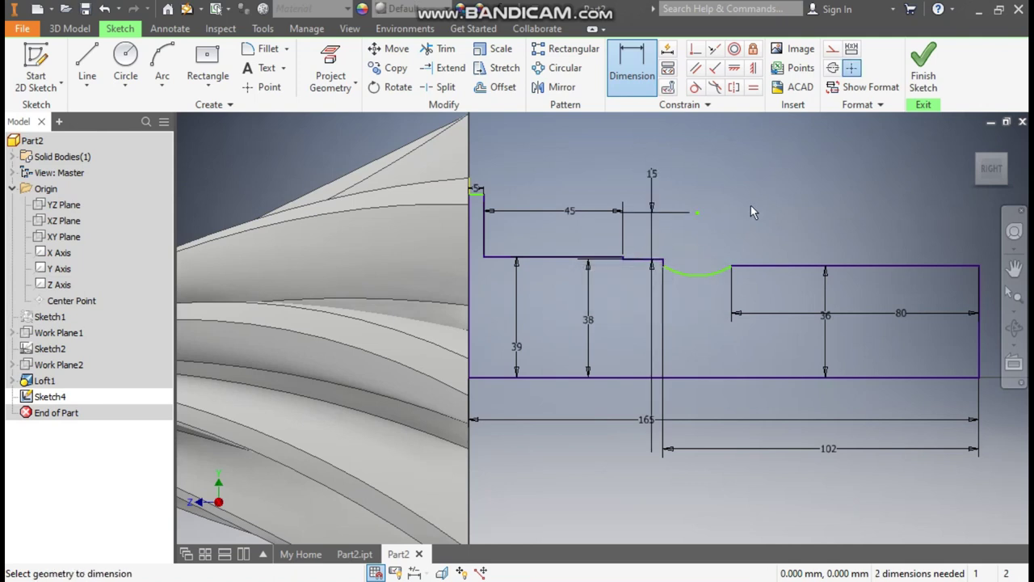
left_click(717, 270)
left_click(711, 307)
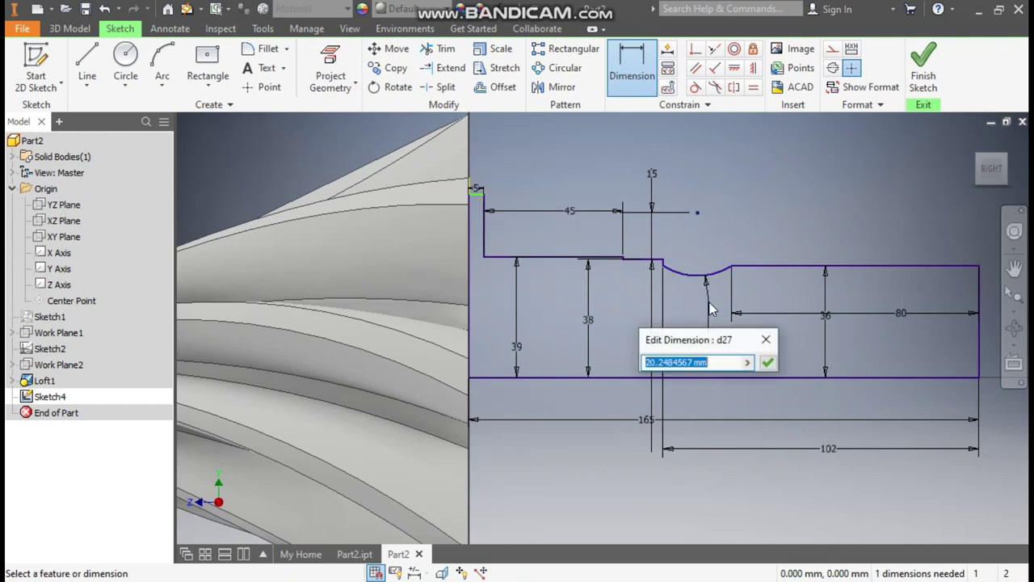
type("20")
key("Return")
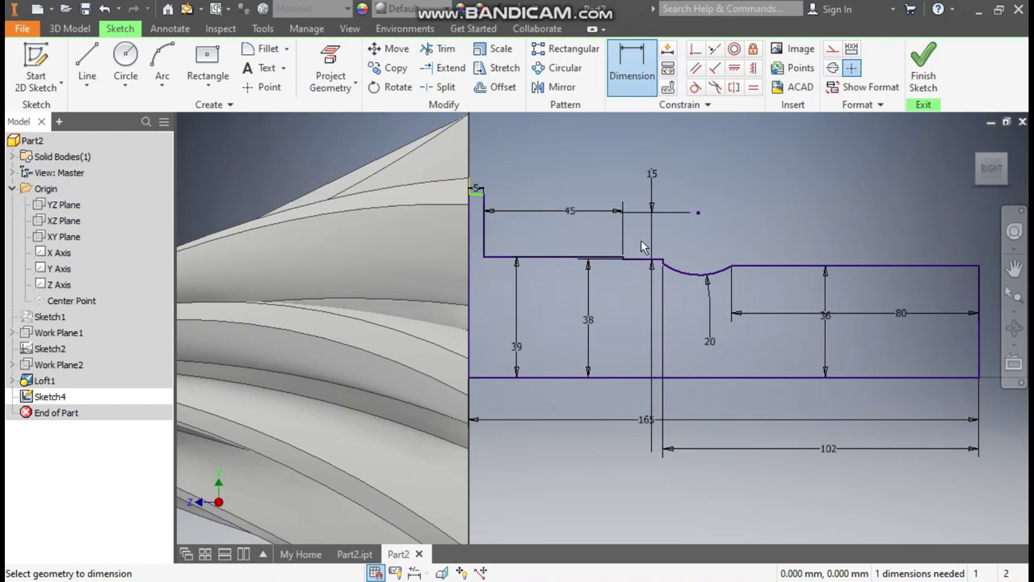
Dimension the left end height to 45 mm.
scroll(621, 245, "up", 2)
scroll(646, 243, "down", 1)
scroll(727, 241, "down", 1)
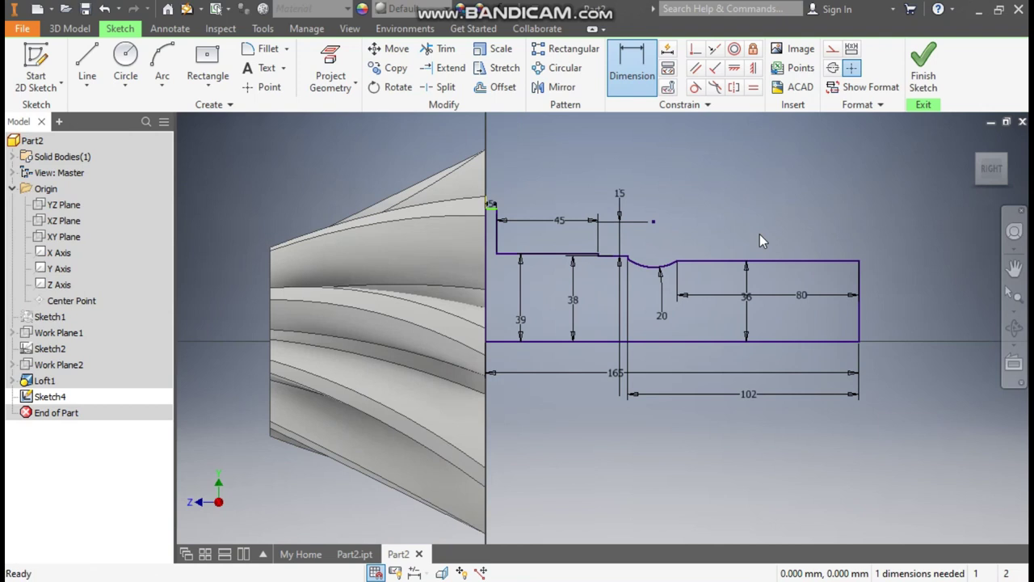
left_click(632, 69)
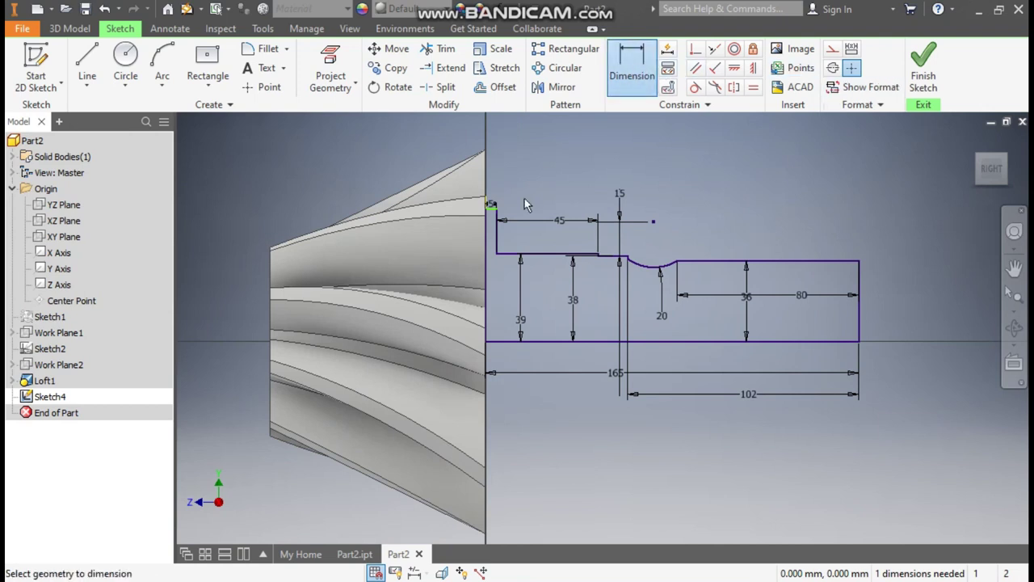
left_click(490, 206)
left_click(540, 341)
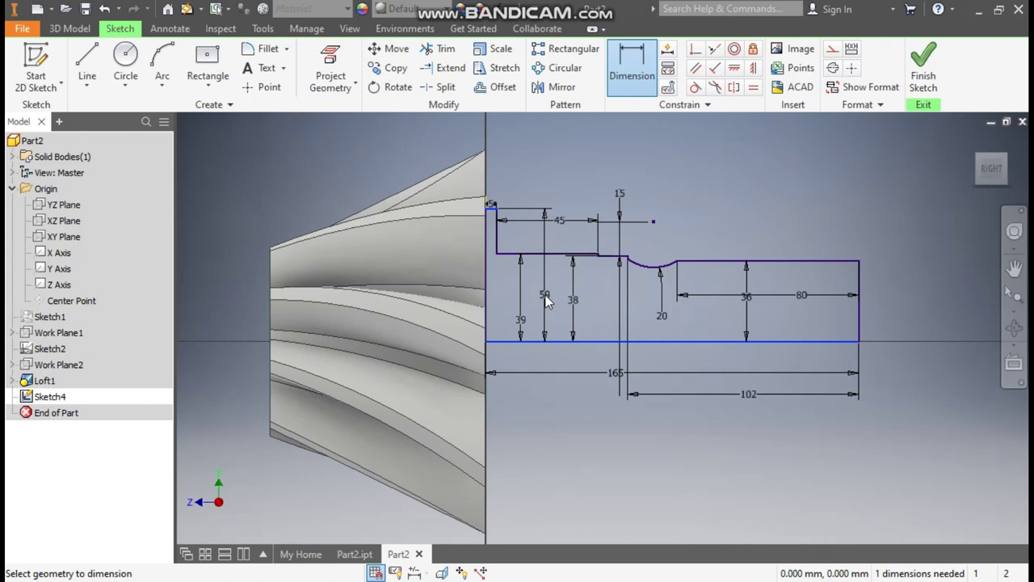
left_click(546, 301)
type("45")
key("Return")
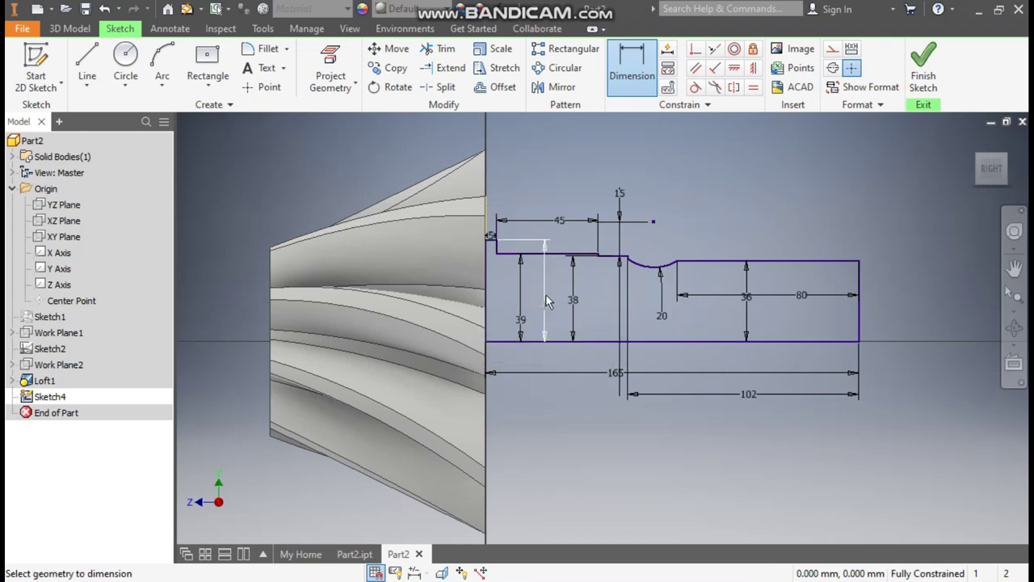
key("Escape")
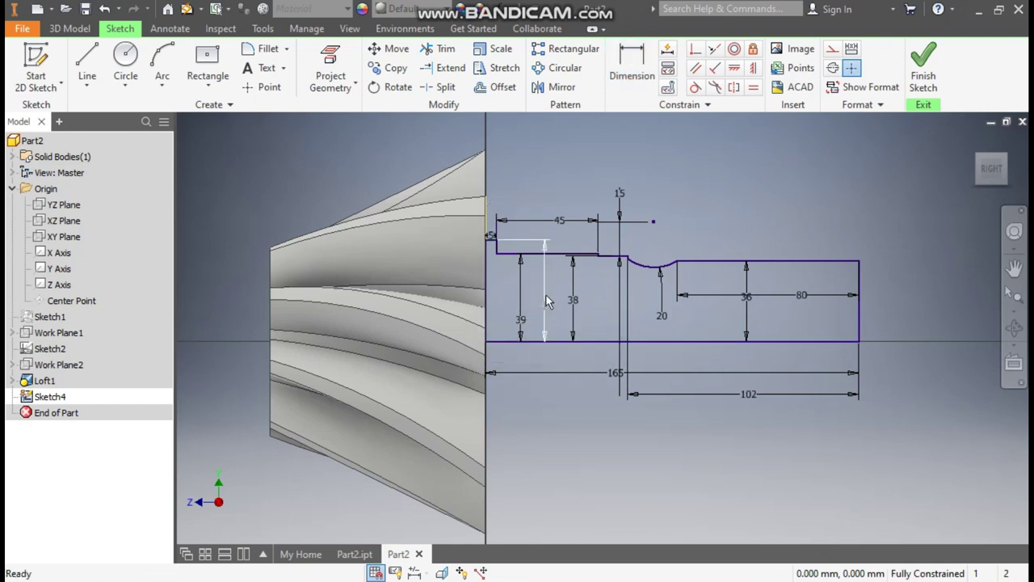
Revolve Sketch4 fully around its bottom edge to create Revolution1.
left_click(70, 28)
left_click(124, 65)
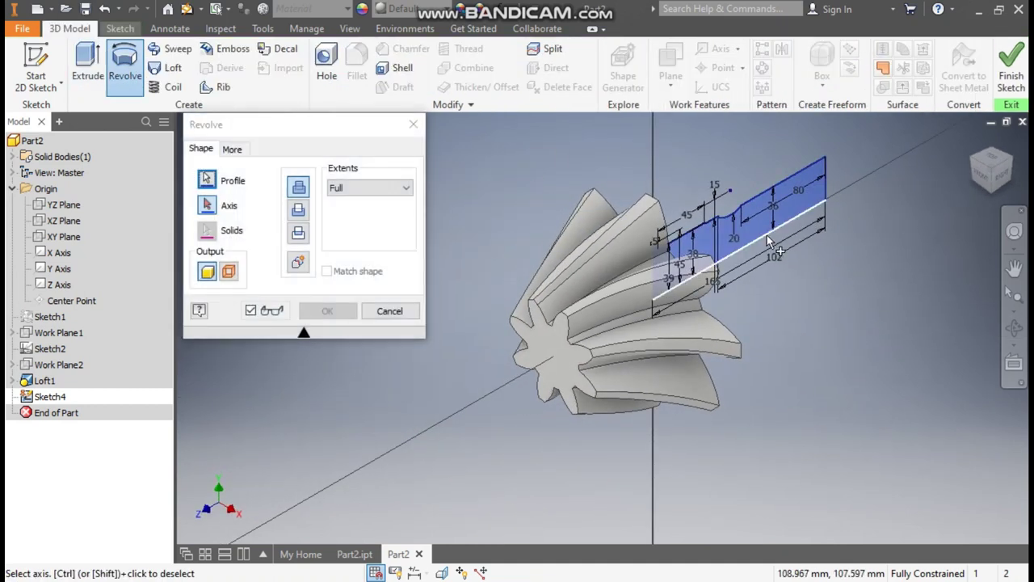
left_click(769, 241)
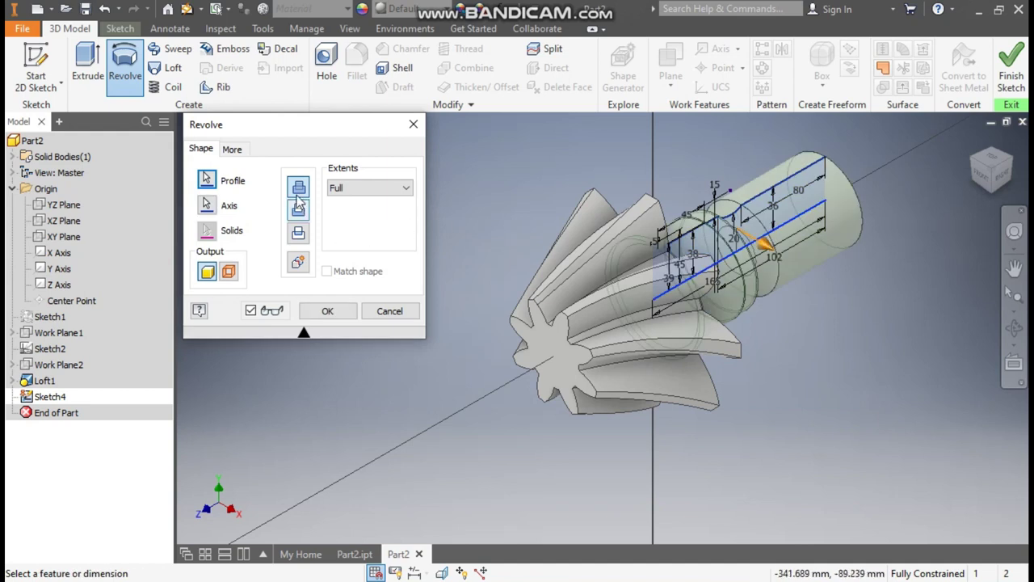
left_click(338, 312)
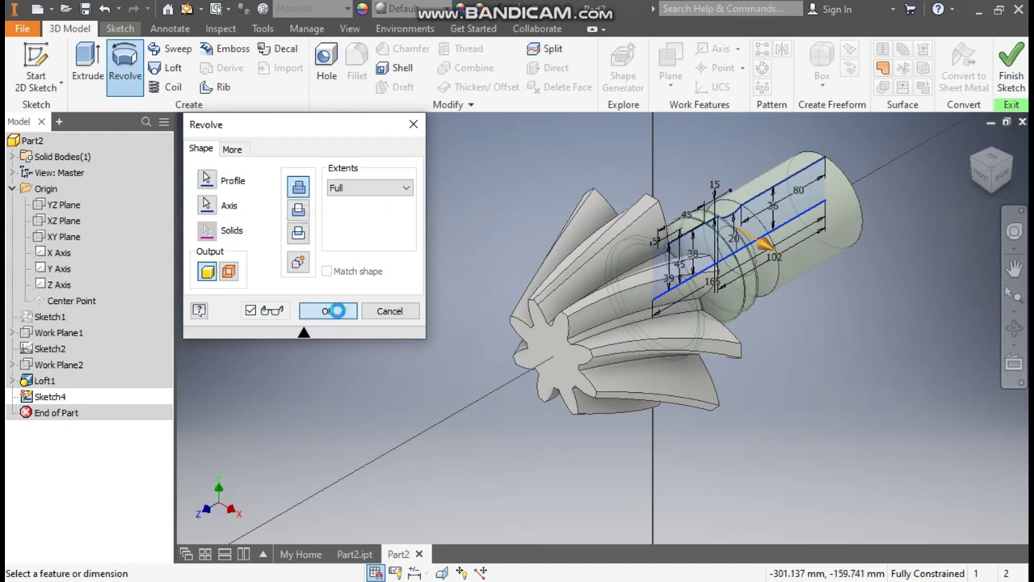
left_click(988, 184)
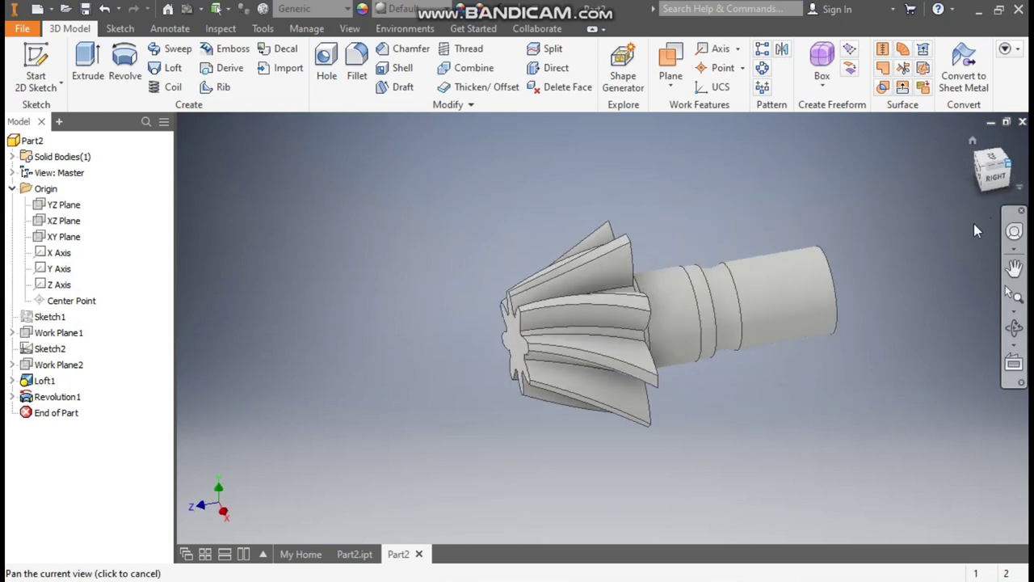
middle_click_drag(974, 225, 787, 390, "shift")
Start a new sketch on the shaft's flat end face, viewed isometrically.
left_click(691, 378)
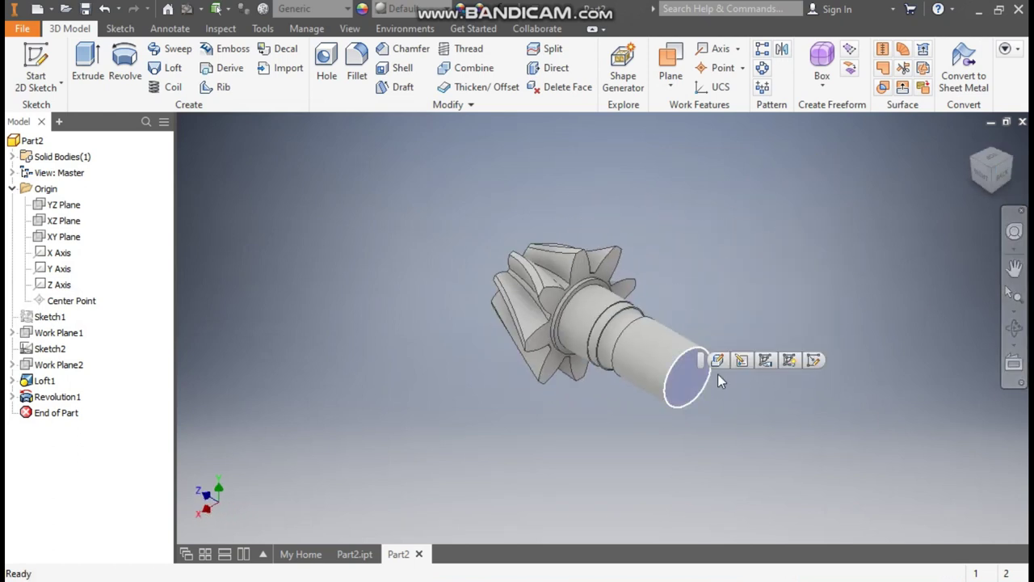
key("s")
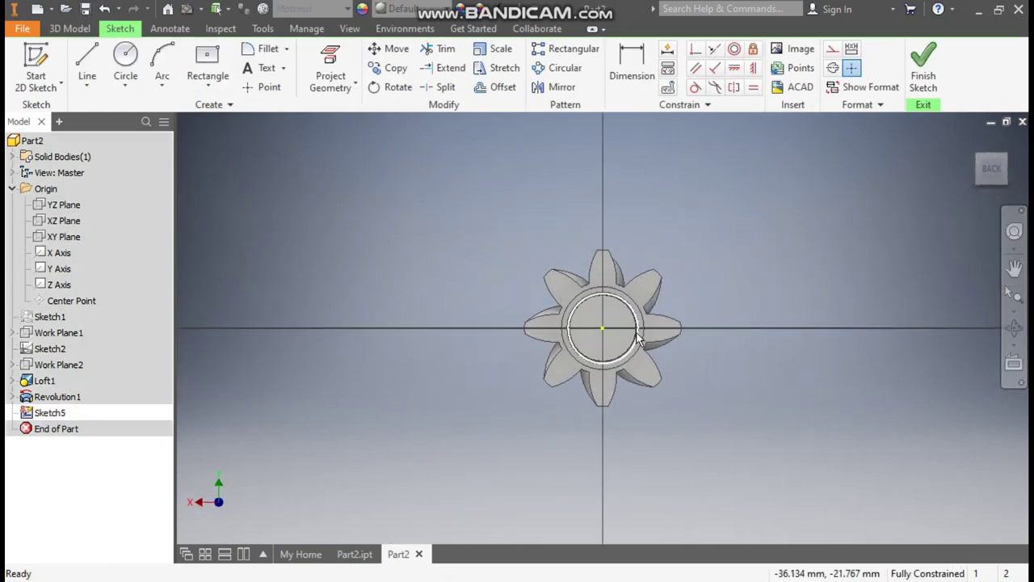
left_click(976, 156)
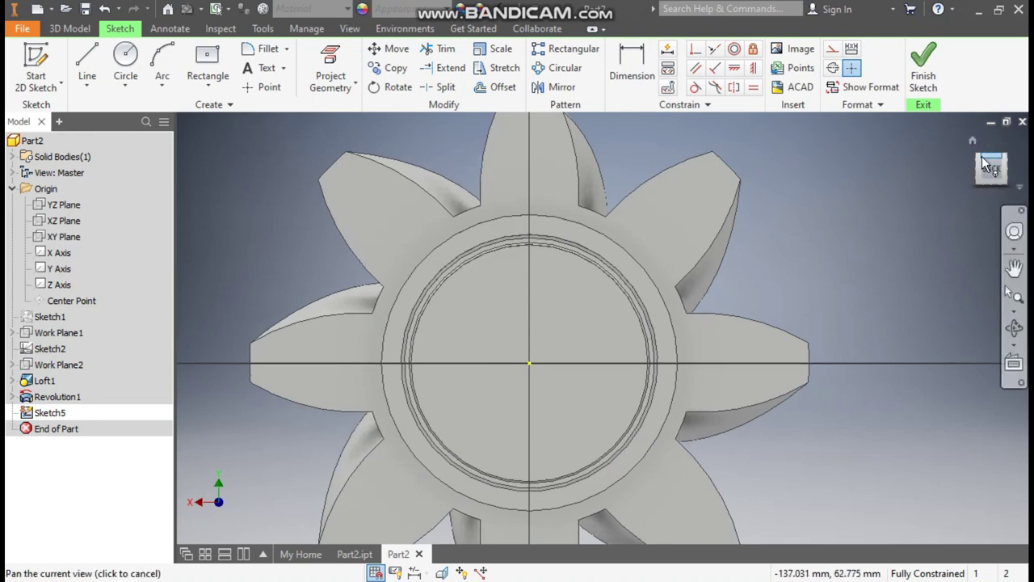
left_click(980, 176)
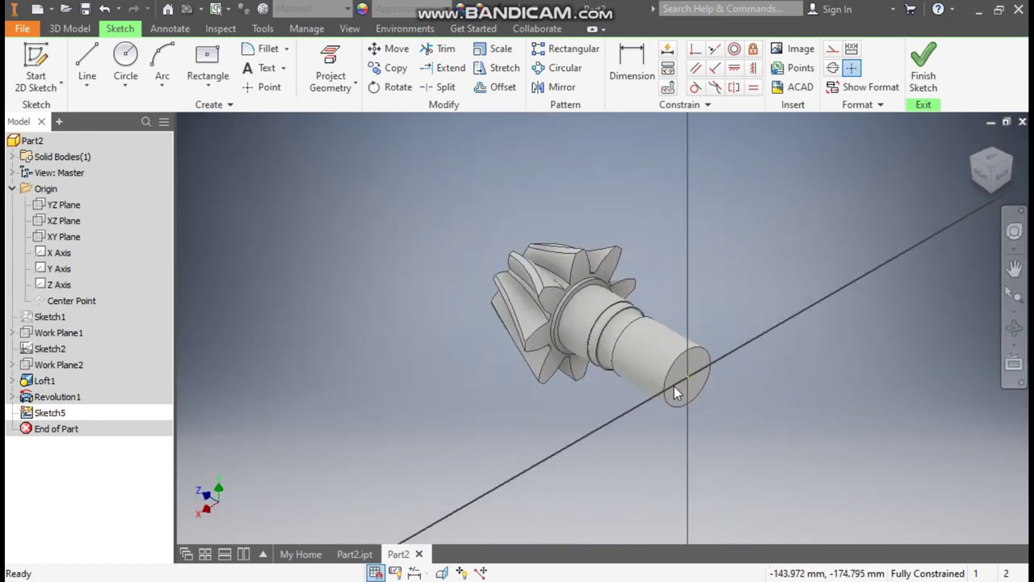
Project the end face's circular edge and select the Two Point Center rectangle.
left_click(331, 69)
left_click(731, 325)
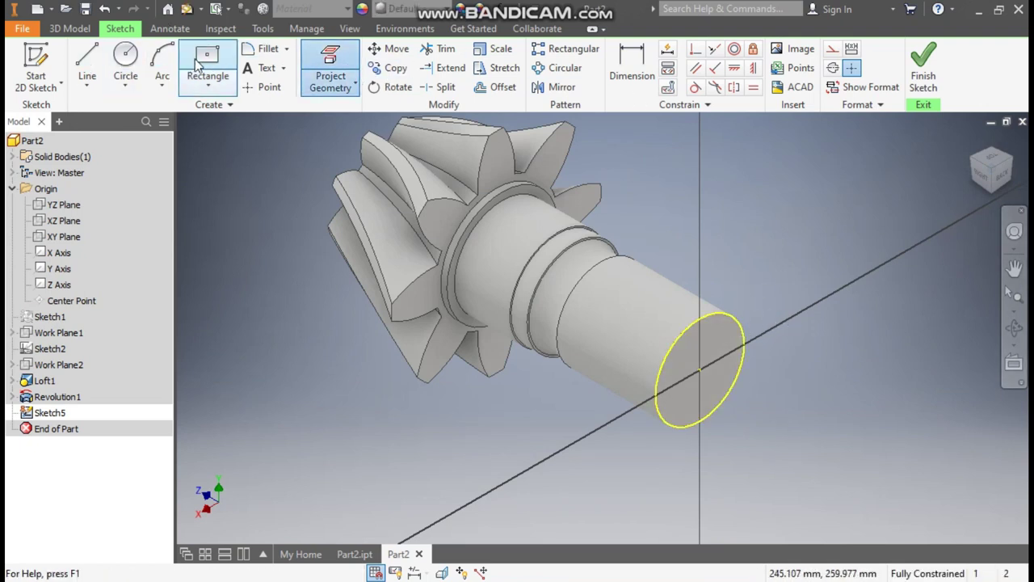
left_click(207, 83)
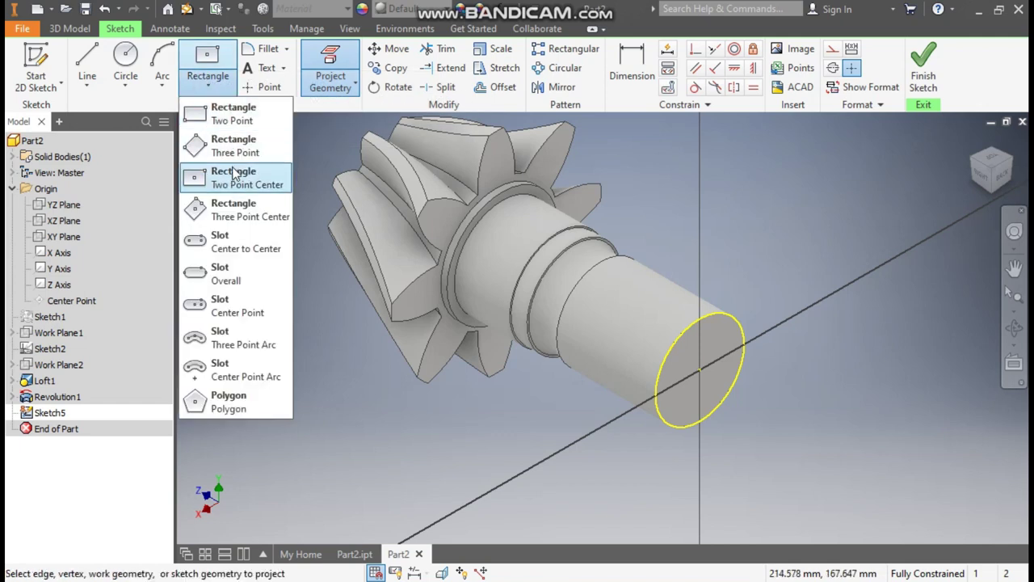
left_click(234, 173)
scroll(832, 351, "up", 3)
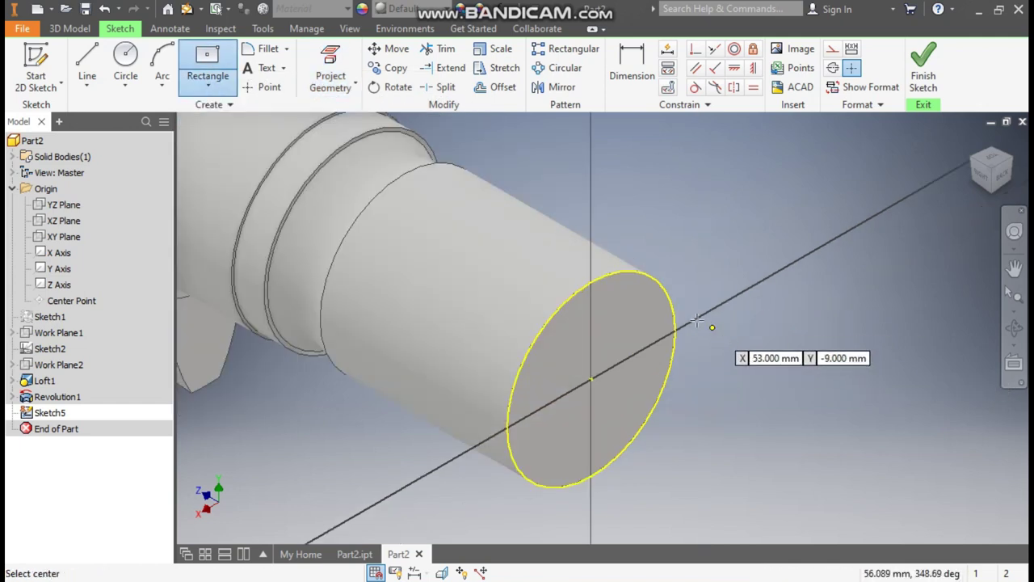
Draw a 10 x 10 mm centre rectangle on the circle's top edge.
left_click(591, 281)
left_click(612, 240)
left_click(632, 64)
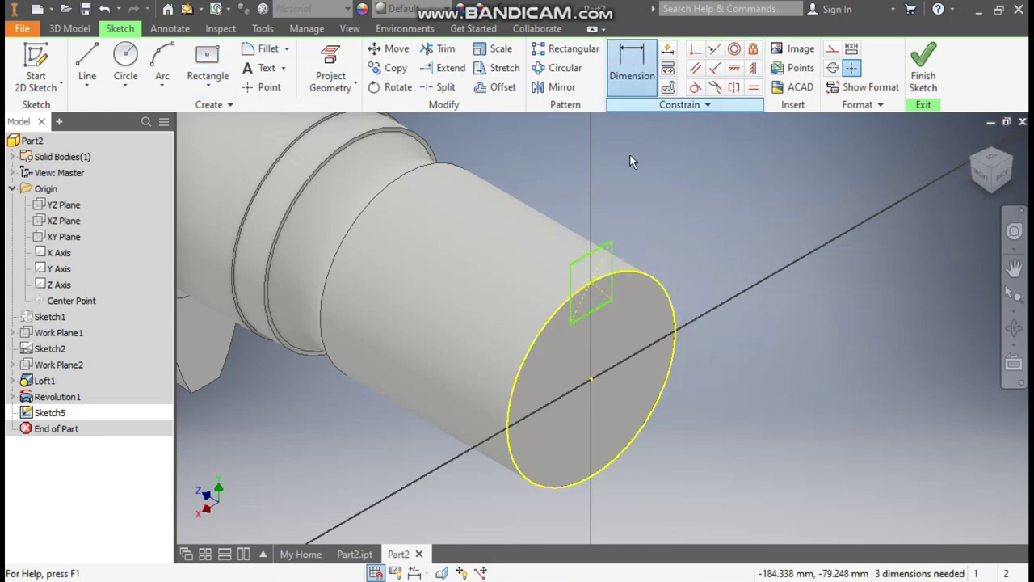
left_click(579, 219)
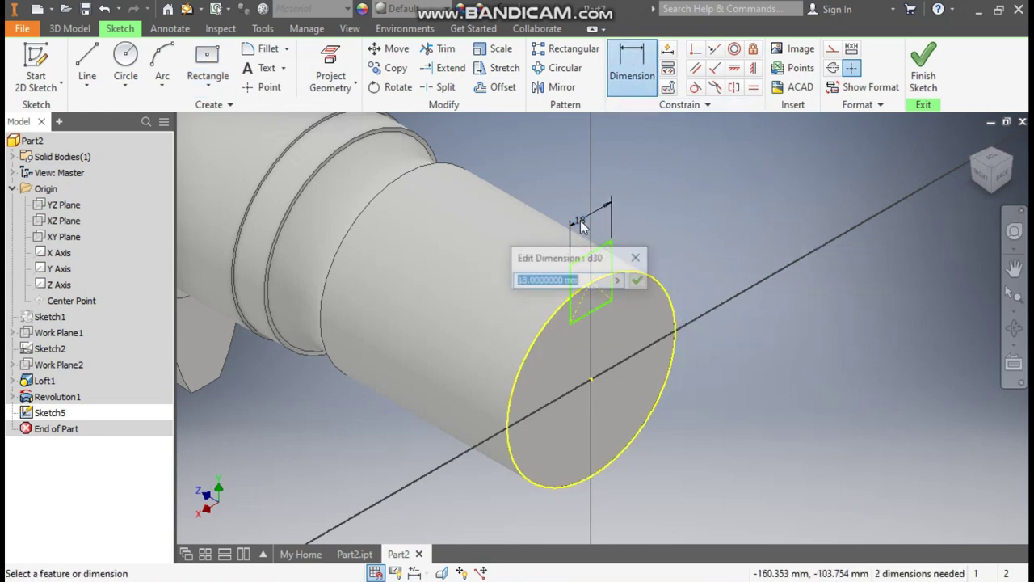
type("10")
key("Return")
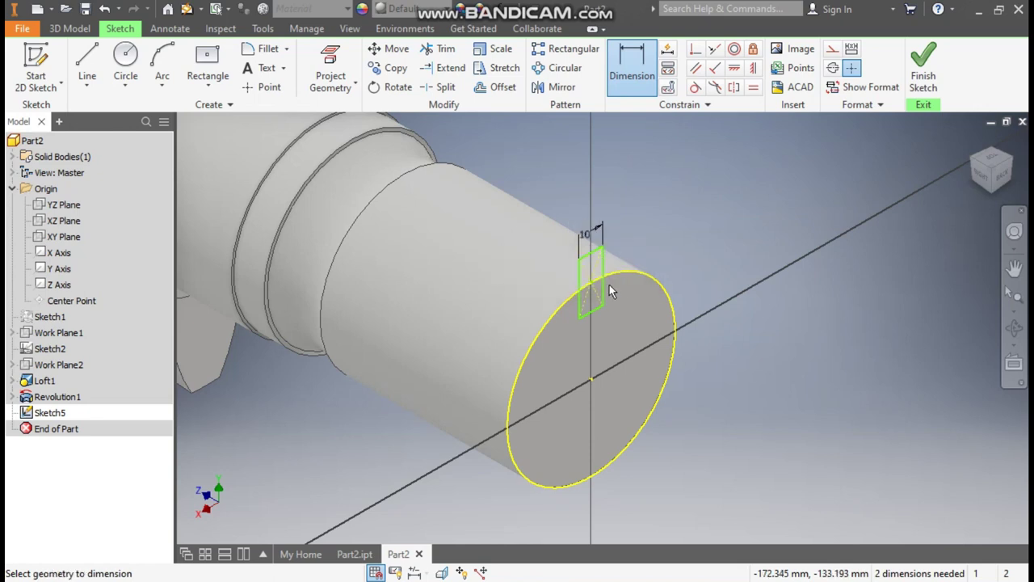
left_click(609, 271)
left_click(632, 263)
type("10")
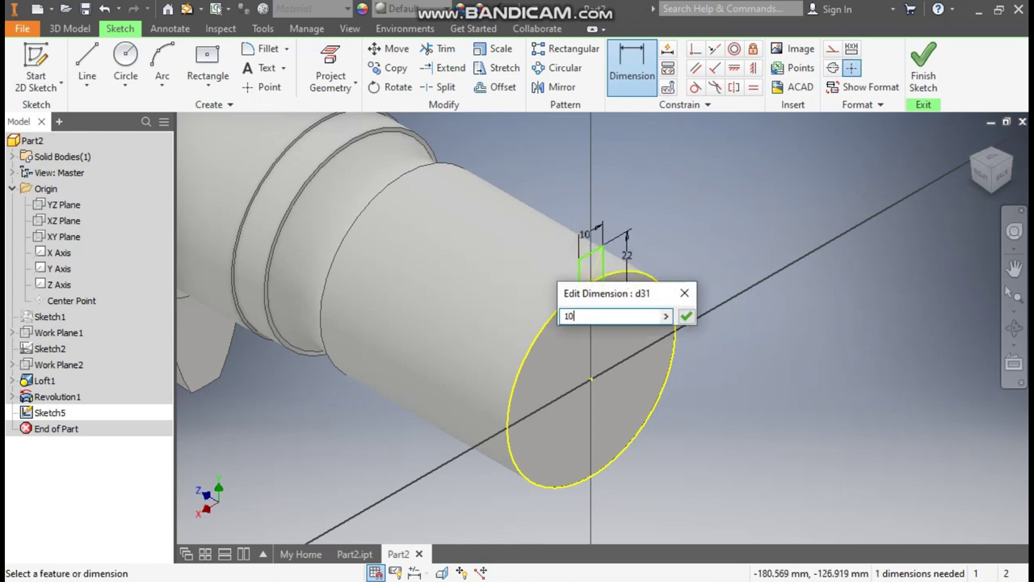
key("Return")
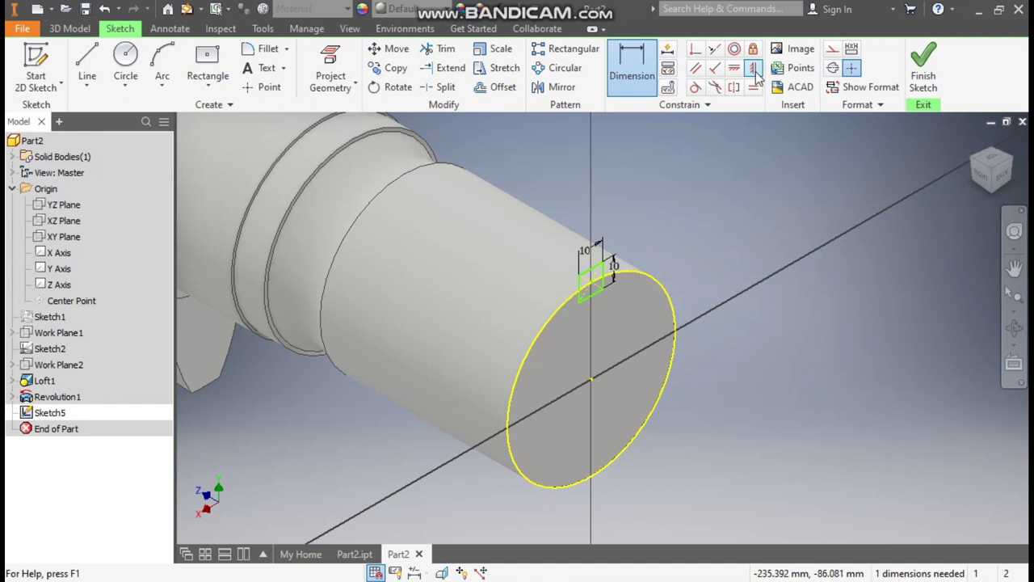
Align the square vertically with the circle centre and make the circle construction geometry.
left_click(754, 70)
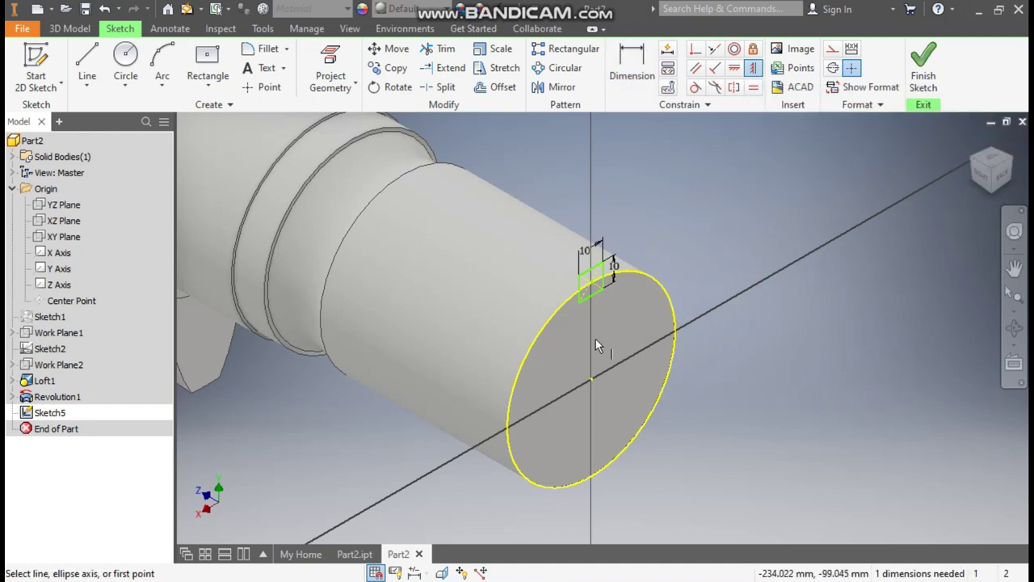
left_click(591, 378)
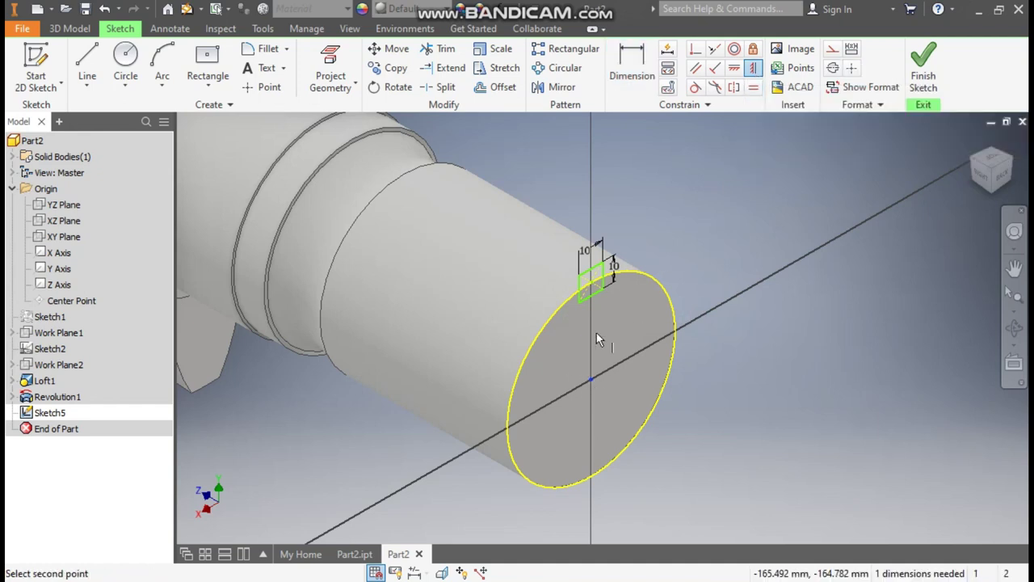
left_click(592, 279)
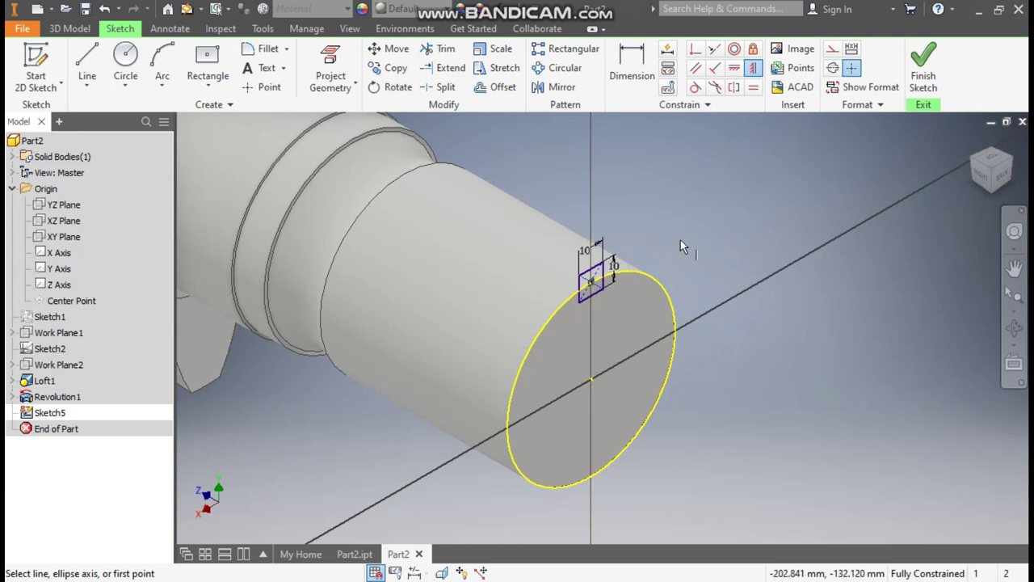
key("Escape")
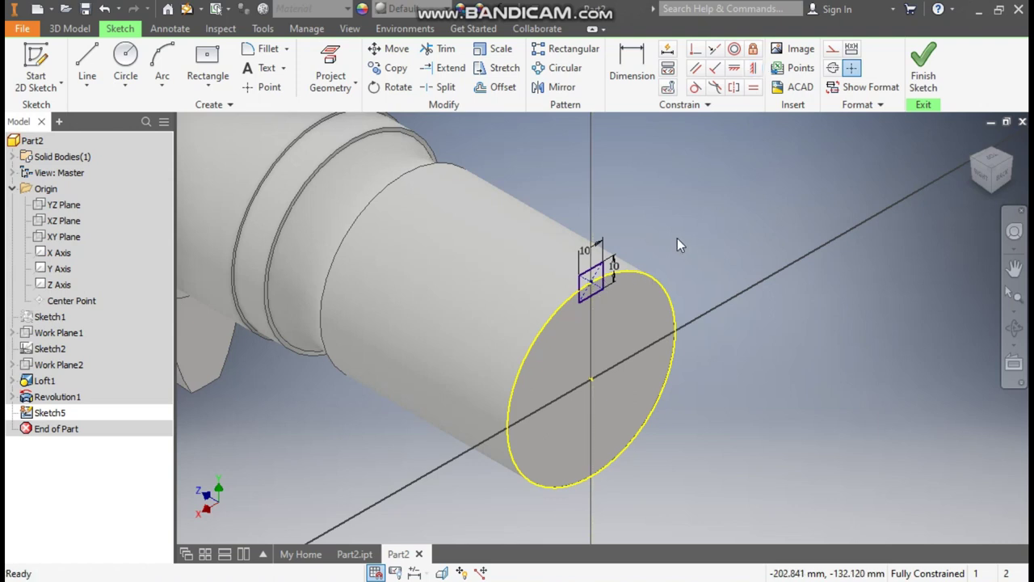
left_click(653, 282)
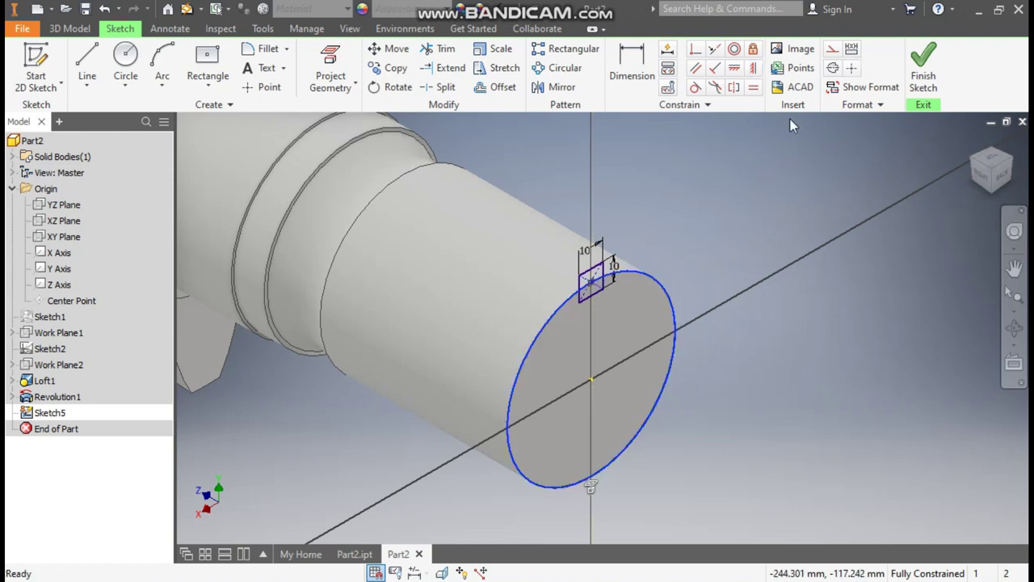
left_click(832, 50)
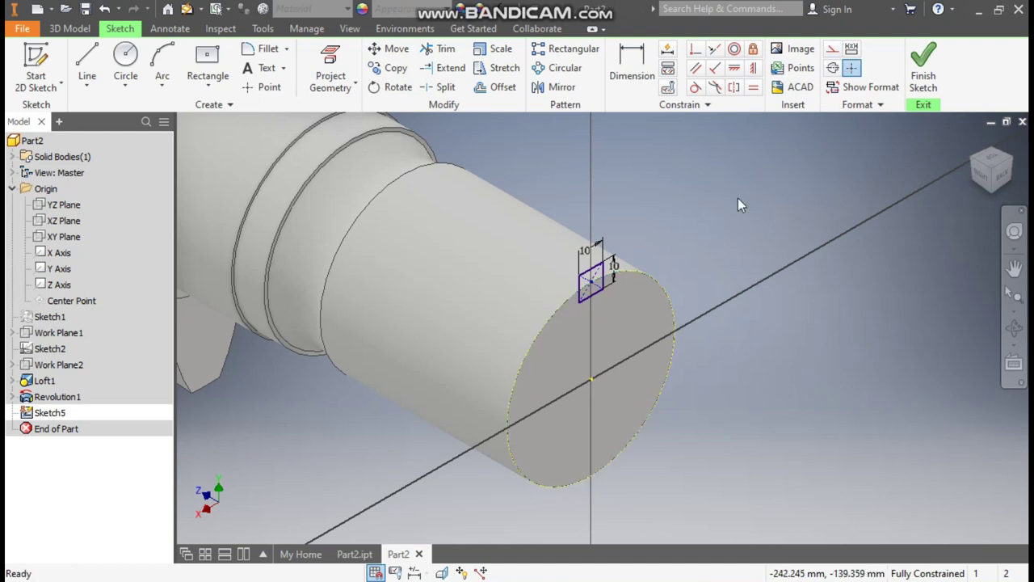
left_click(70, 29)
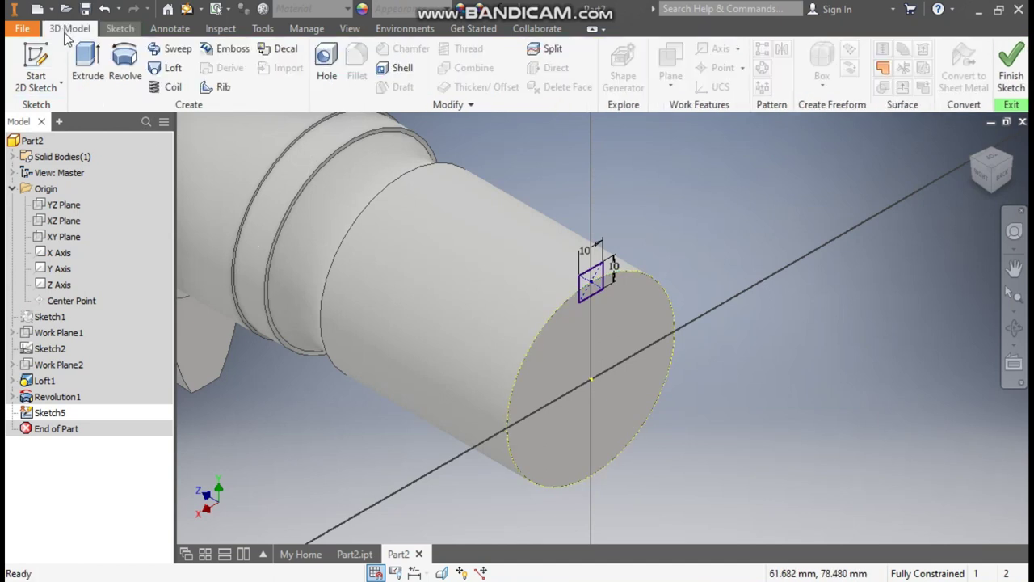
Extrude the 10 mm square 80 mm back along the shaft as a Join.
left_click(89, 68)
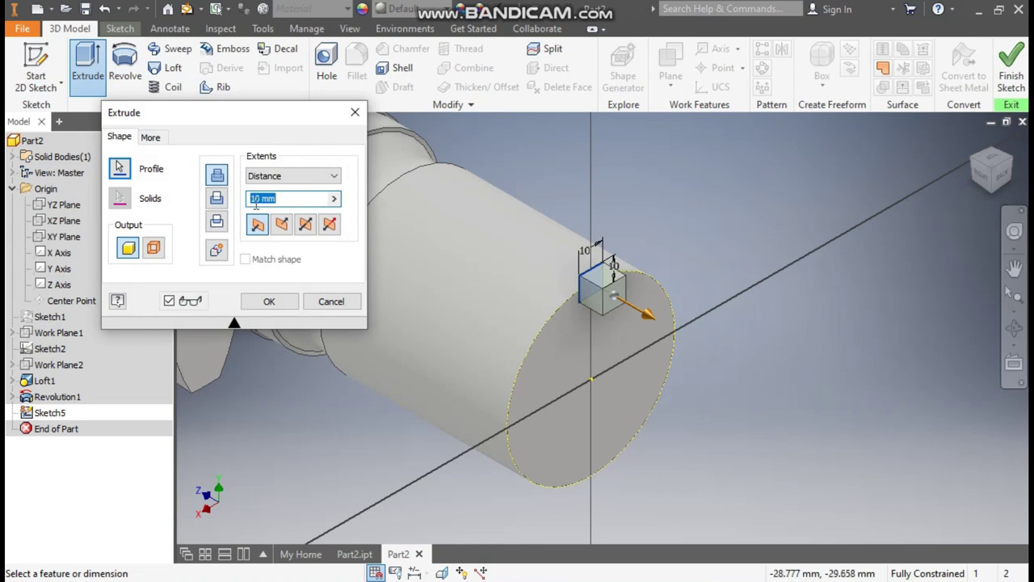
left_click(281, 223)
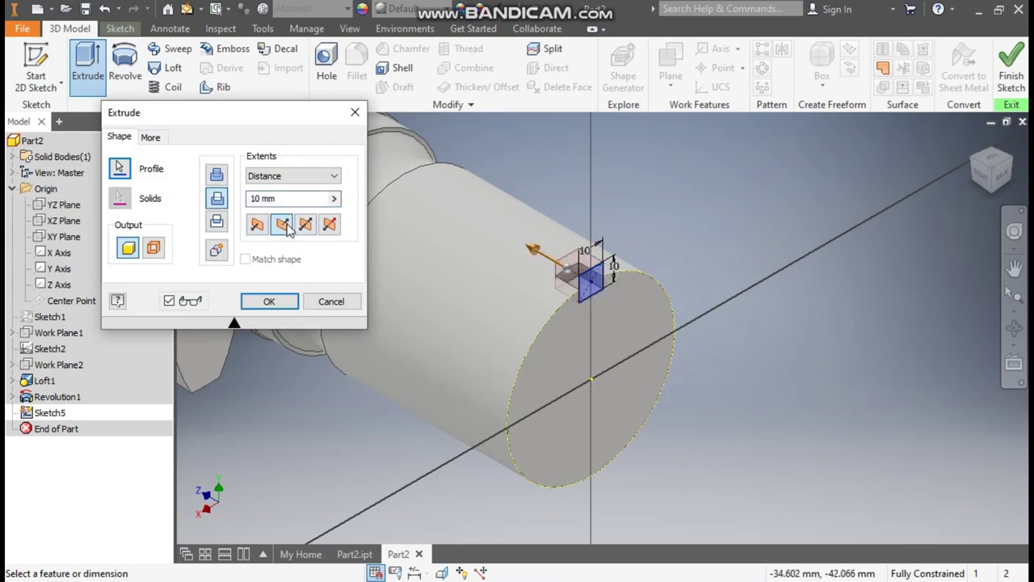
left_click(223, 180)
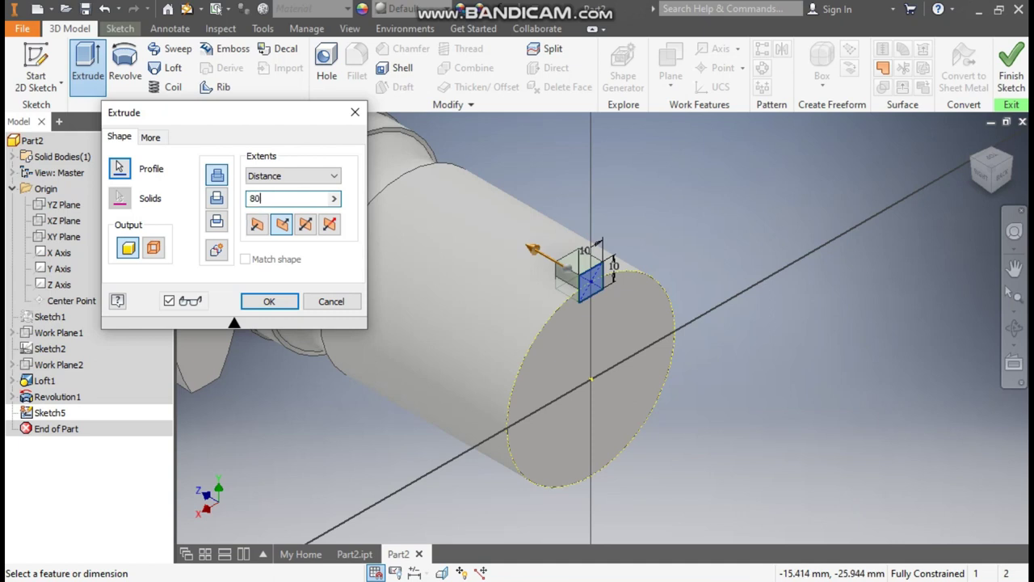
middle_click_drag(670, 156, 809, 157)
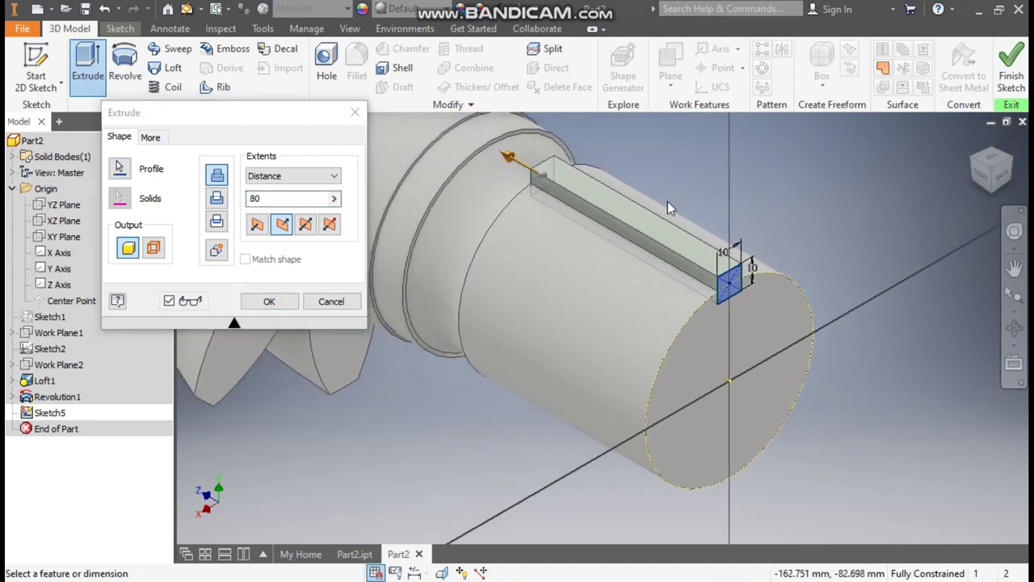
left_click(279, 302)
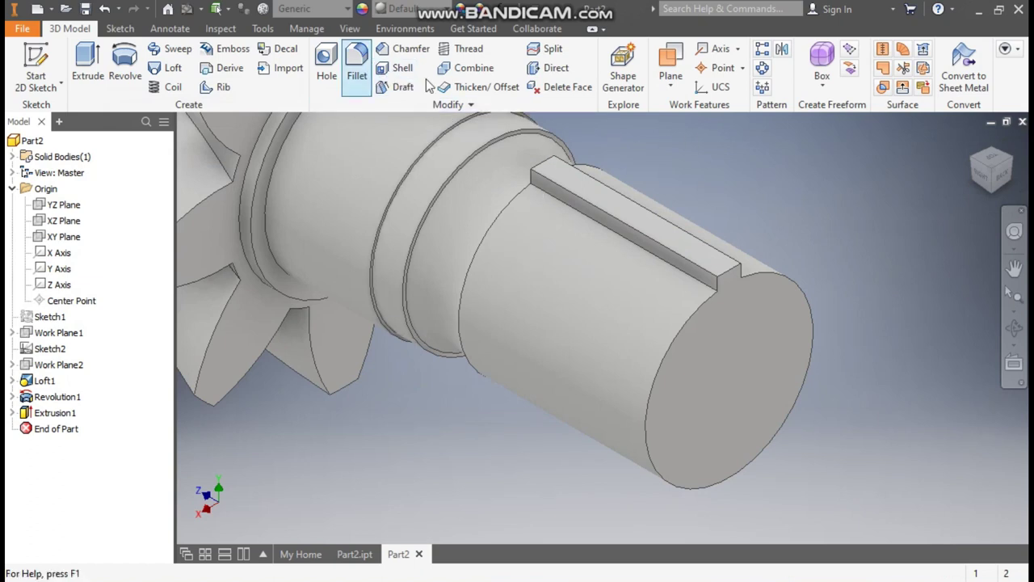
Pattern the spline ridge extrusion 12 times around the shaft axis.
left_click(762, 68)
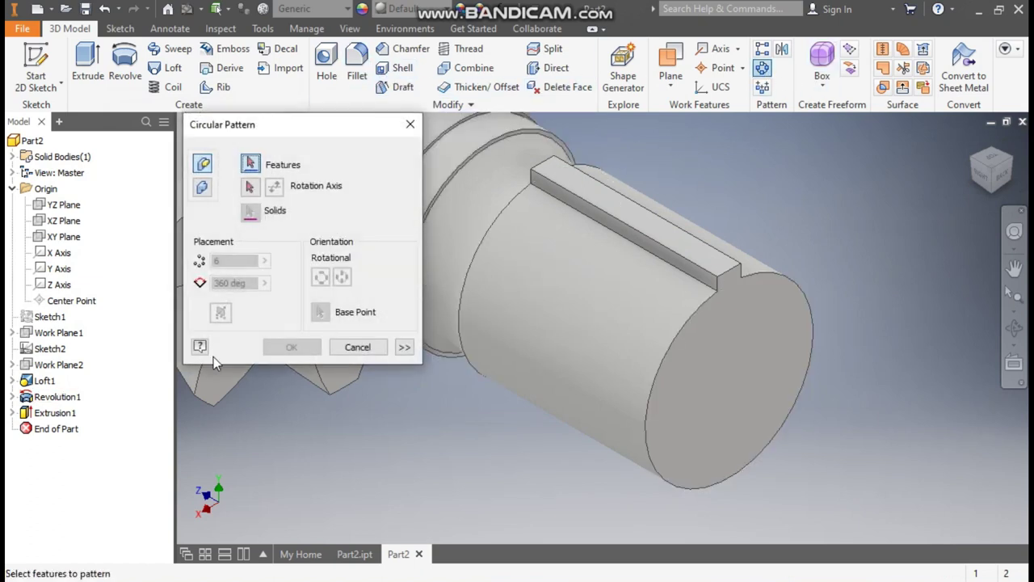
left_click(69, 417)
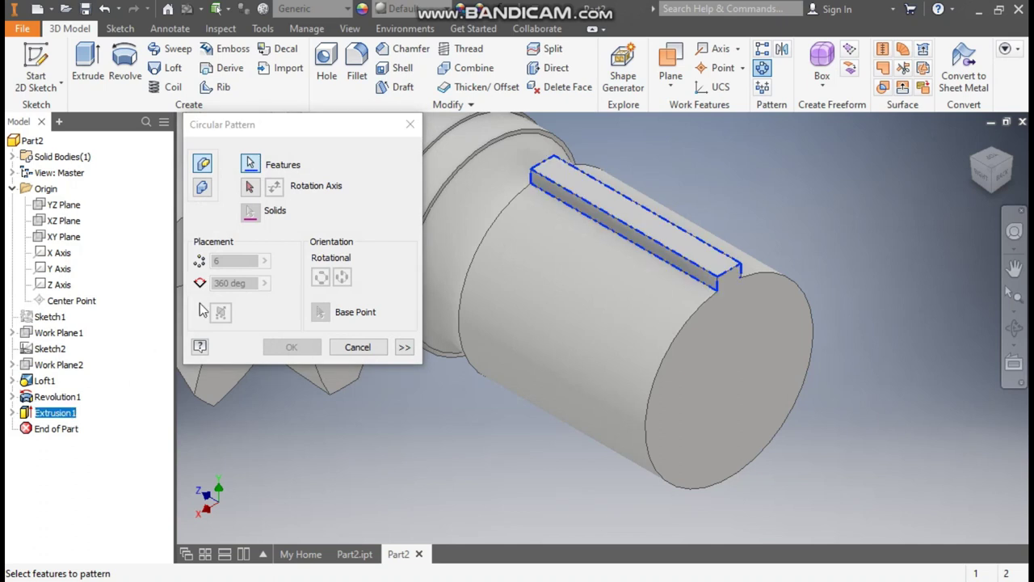
left_click(250, 186)
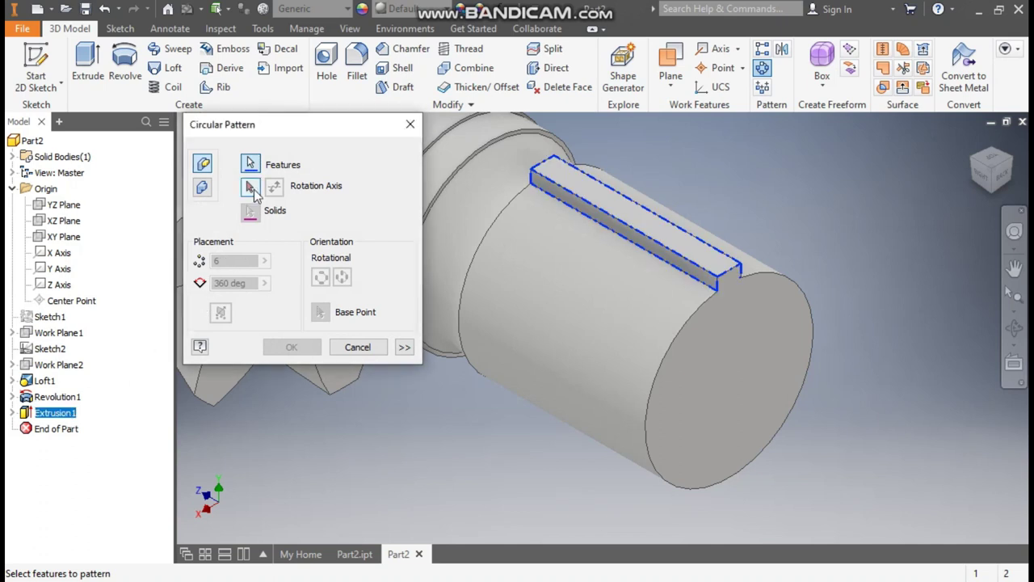
left_click(621, 293)
type("12")
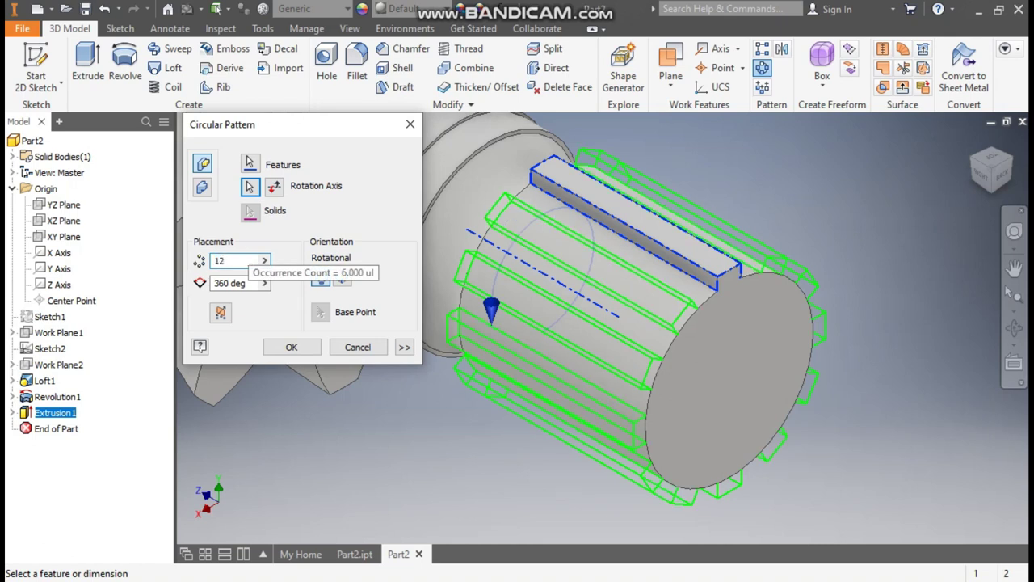
left_click(279, 350)
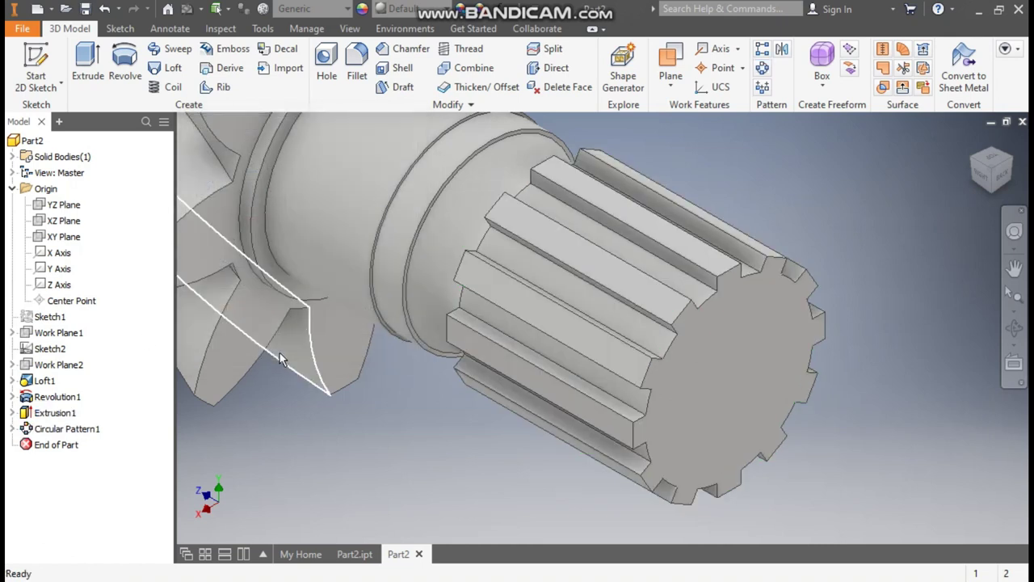
scroll(461, 390, "down", 3)
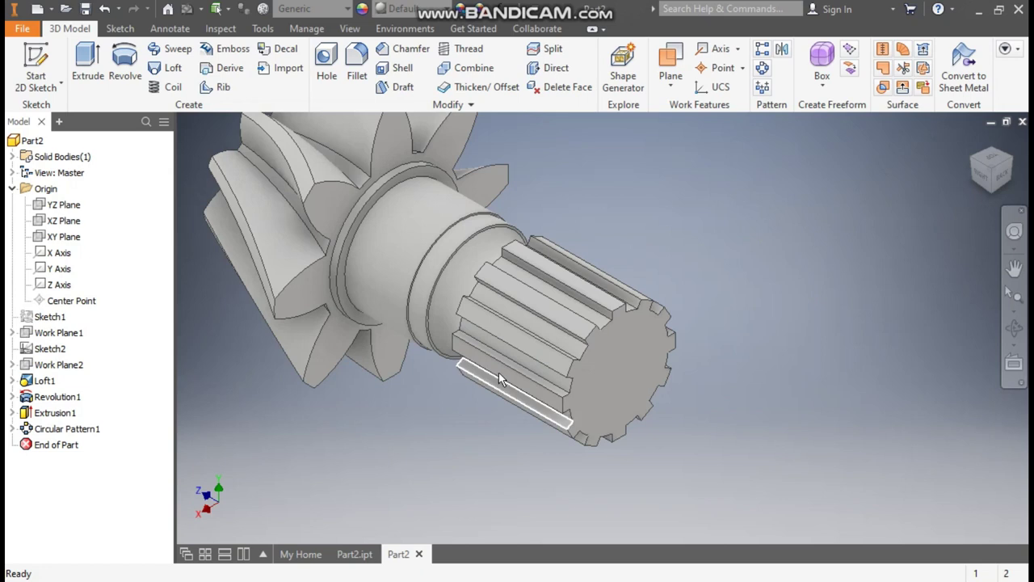
Sketch a 65 mm diameter circle centred on the splined shaft end face.
left_click(646, 358)
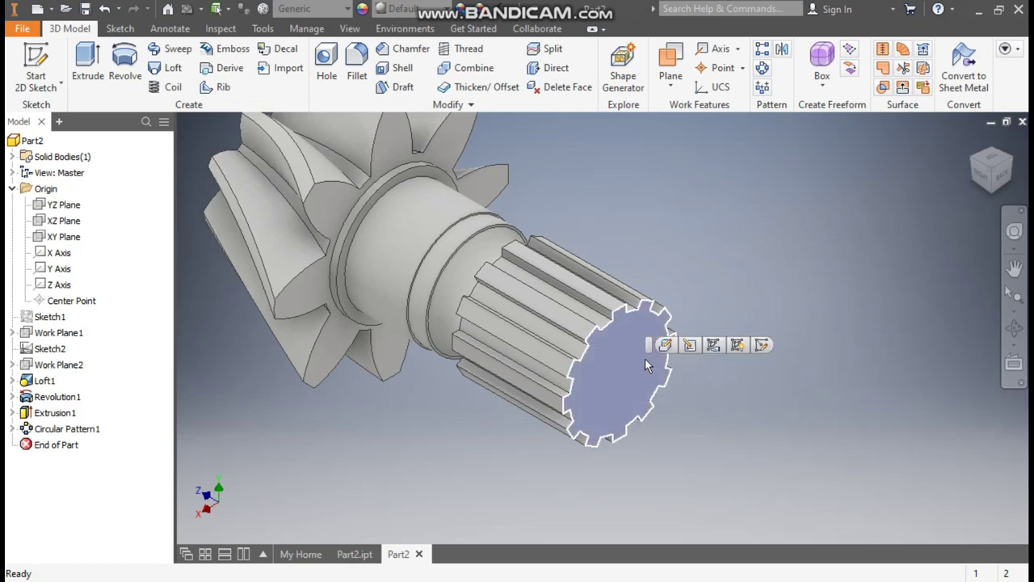
left_click(761, 346)
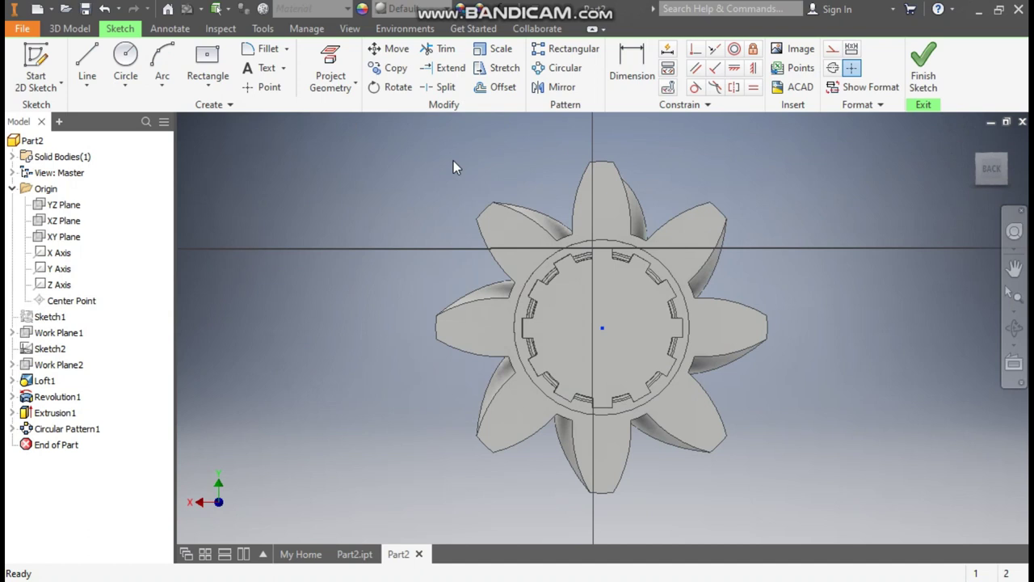
left_click(128, 61)
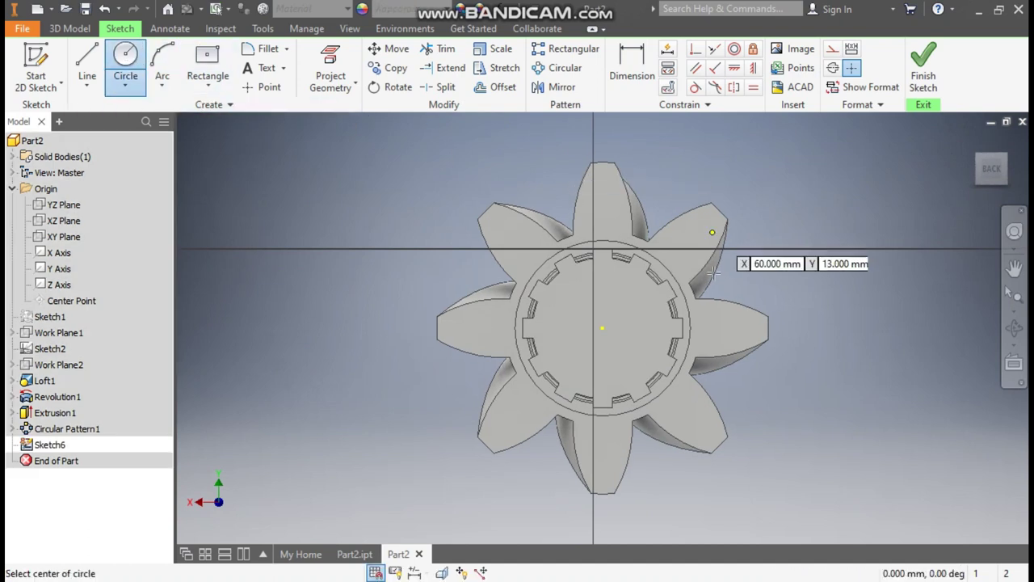
left_click(602, 327)
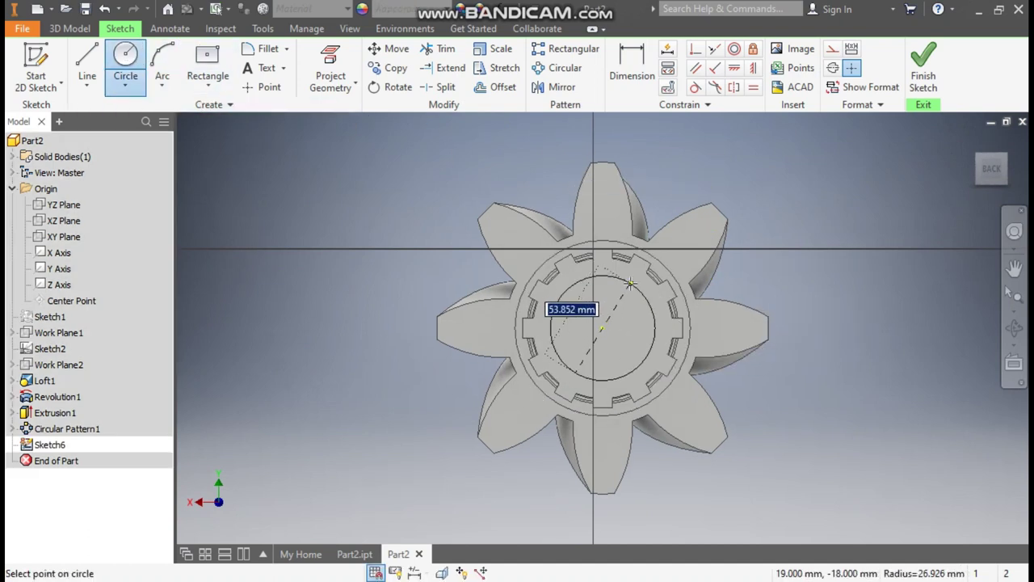
type("65")
key("Return")
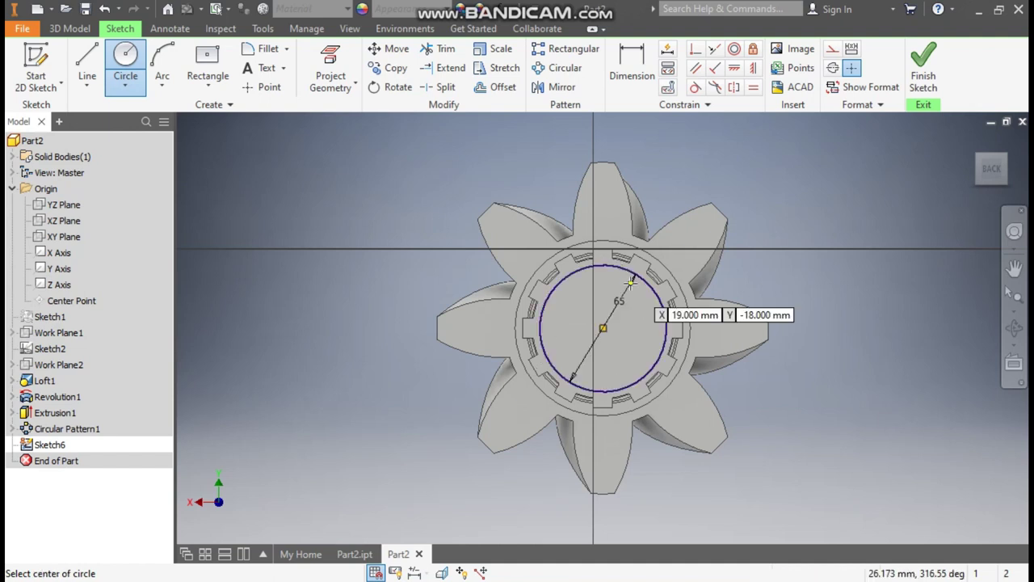
Extrude the 65 mm circle 25 mm into a boss.
left_click(69, 29)
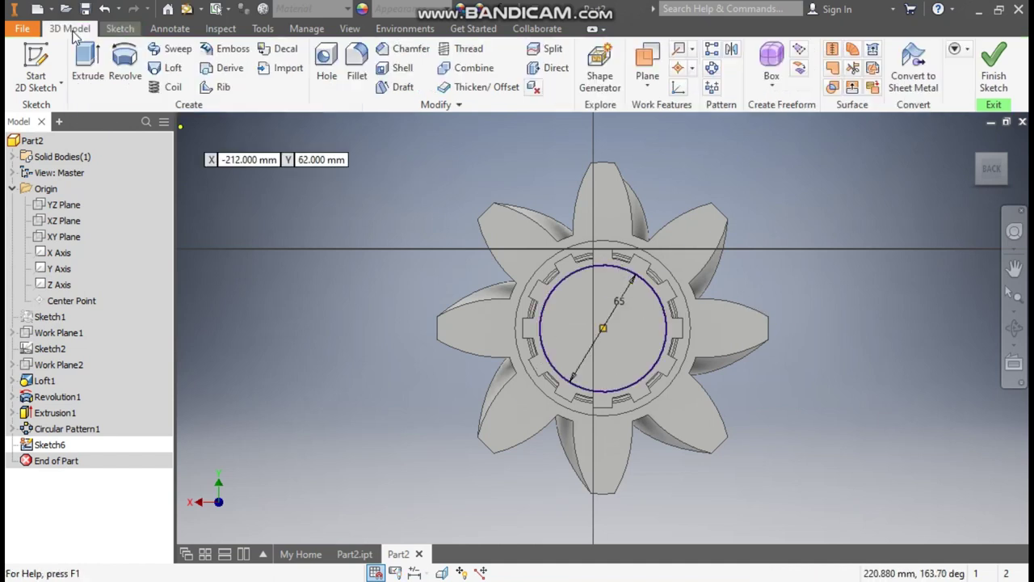
left_click(86, 63)
type("25")
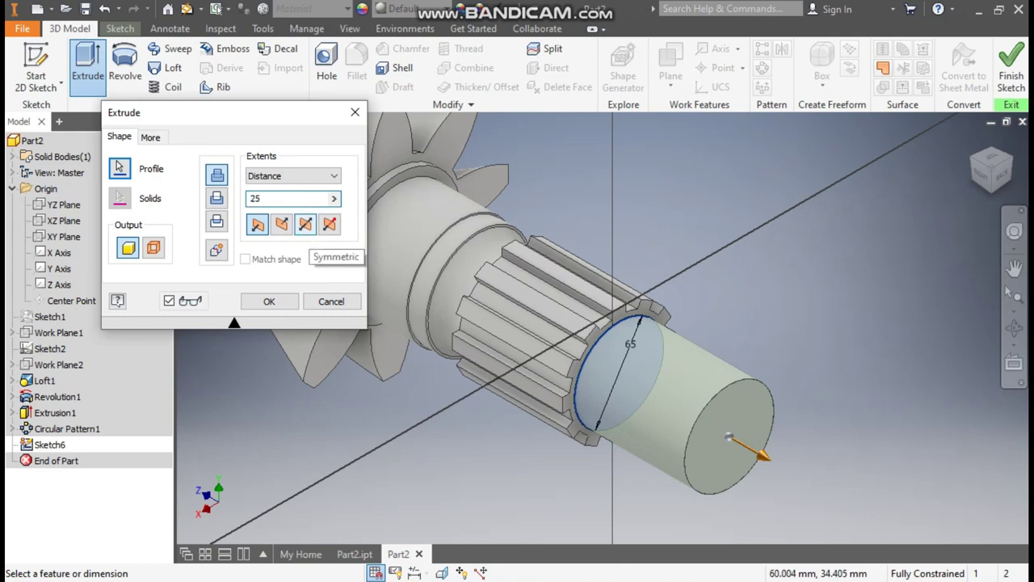
key("Return")
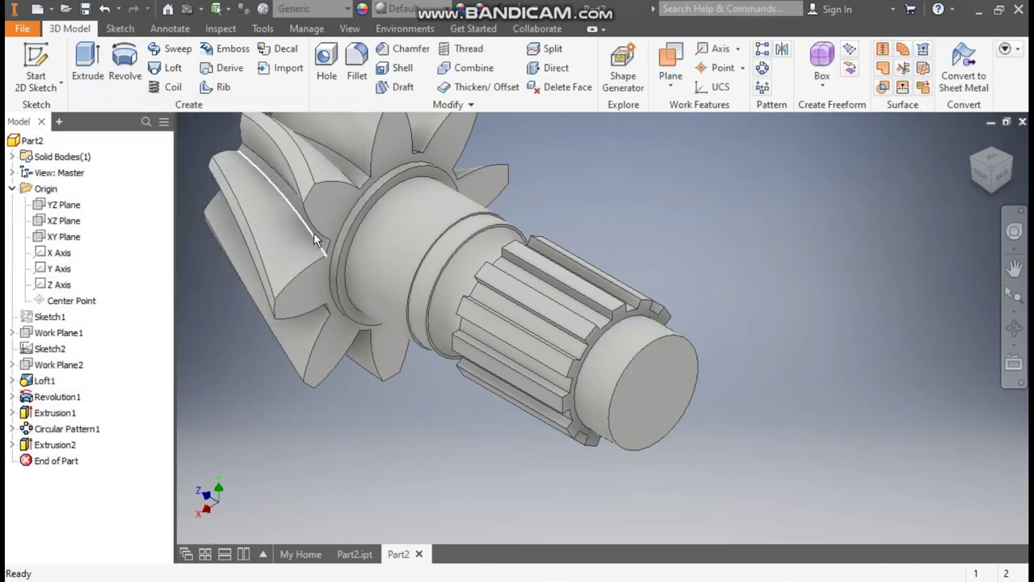
mouse_move(991, 169)
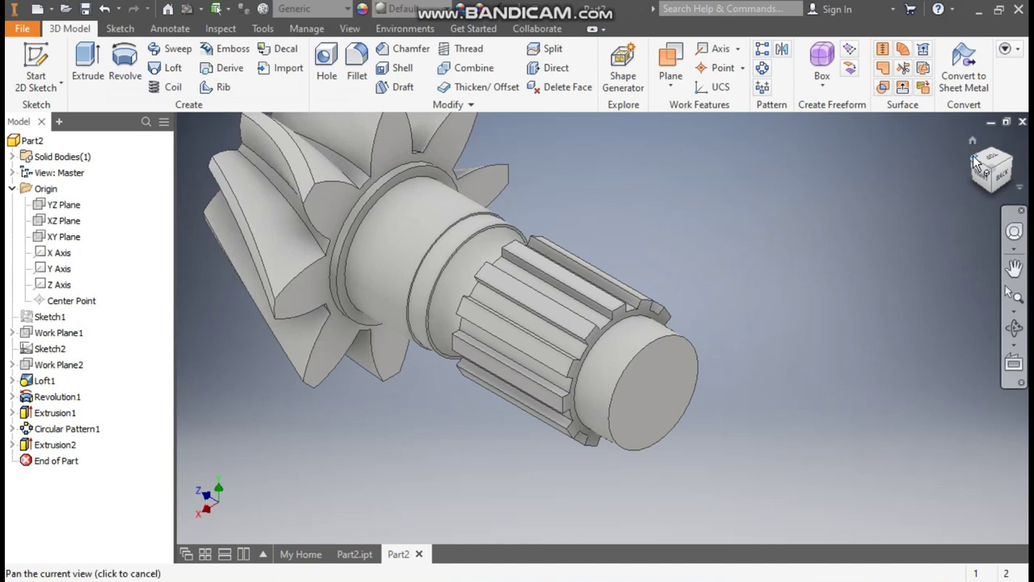
Sketch a 30 mm circle centred on the gear's toothed end face.
left_click(973, 159)
scroll(653, 413, "up", 3)
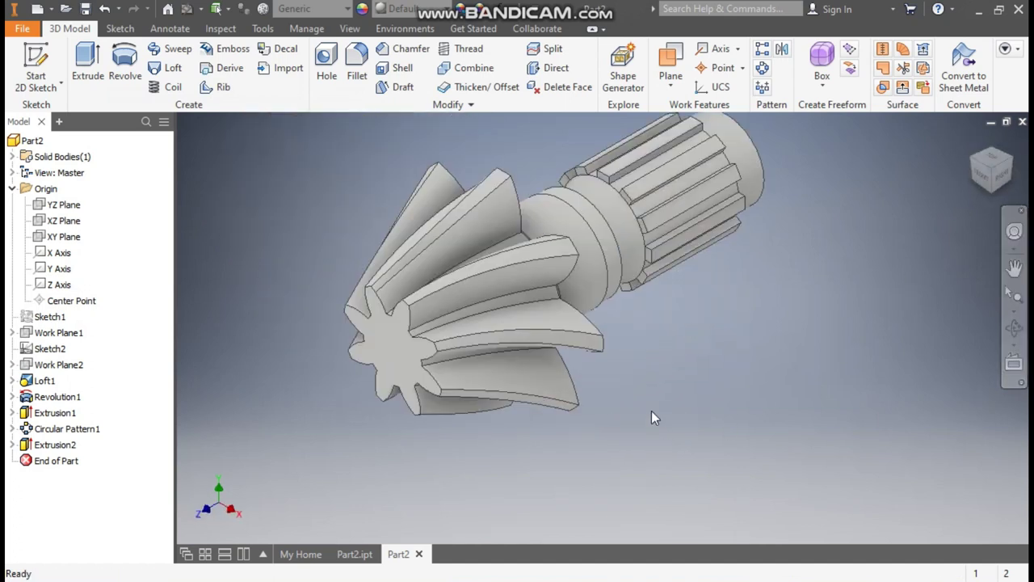
left_click(408, 347)
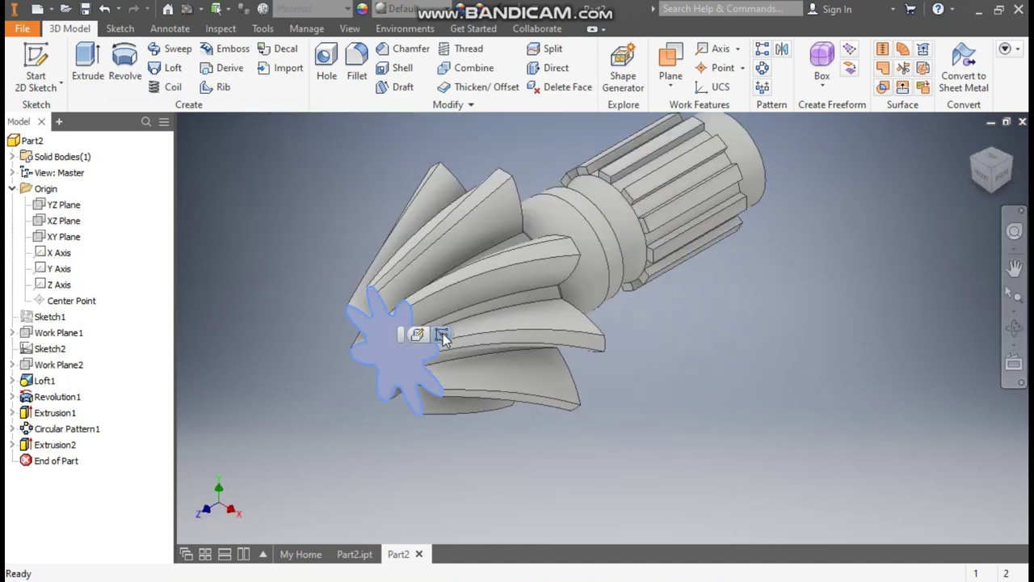
key("s")
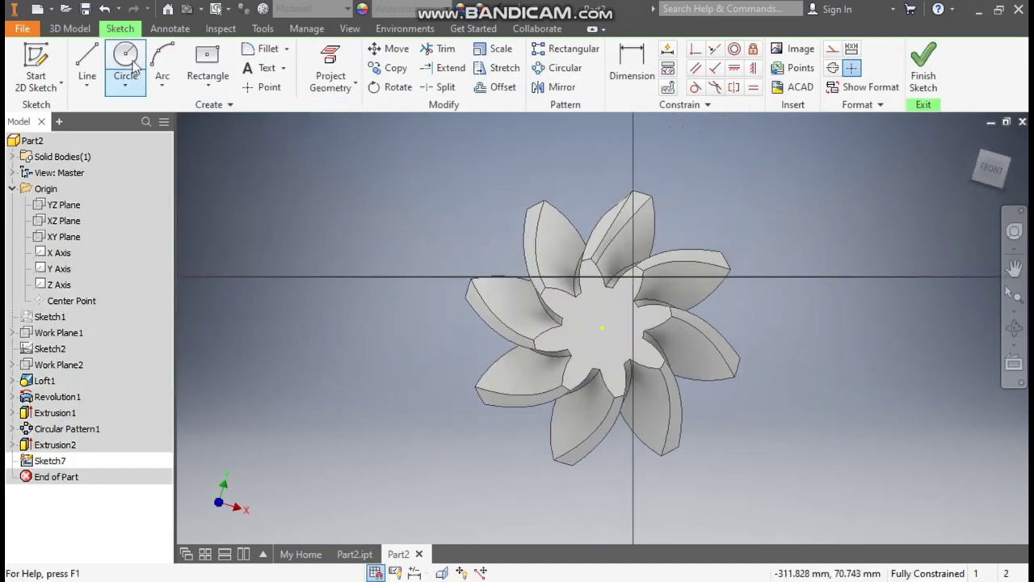
left_click(125, 58)
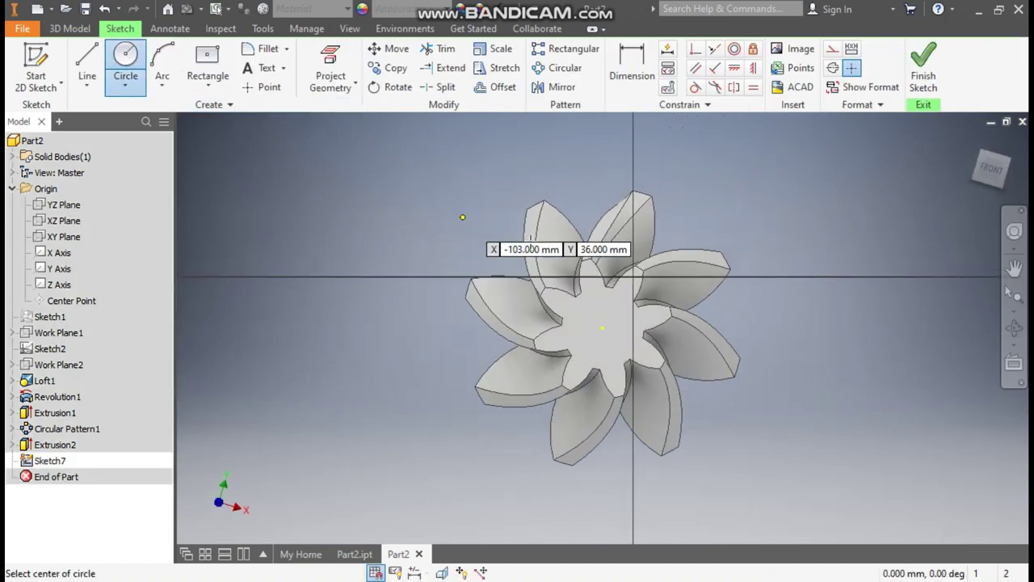
left_click(603, 327)
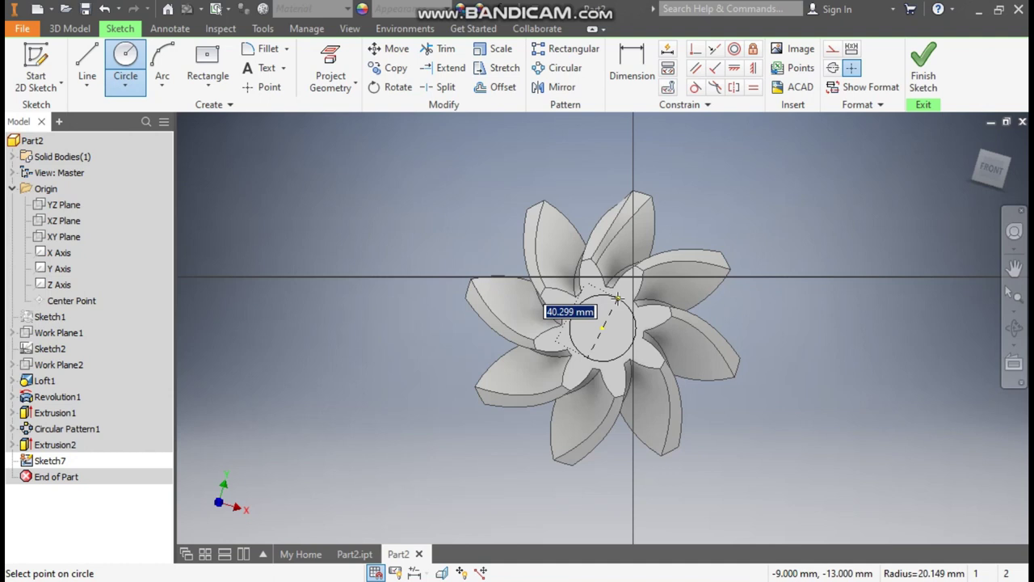
type("30")
key("Return")
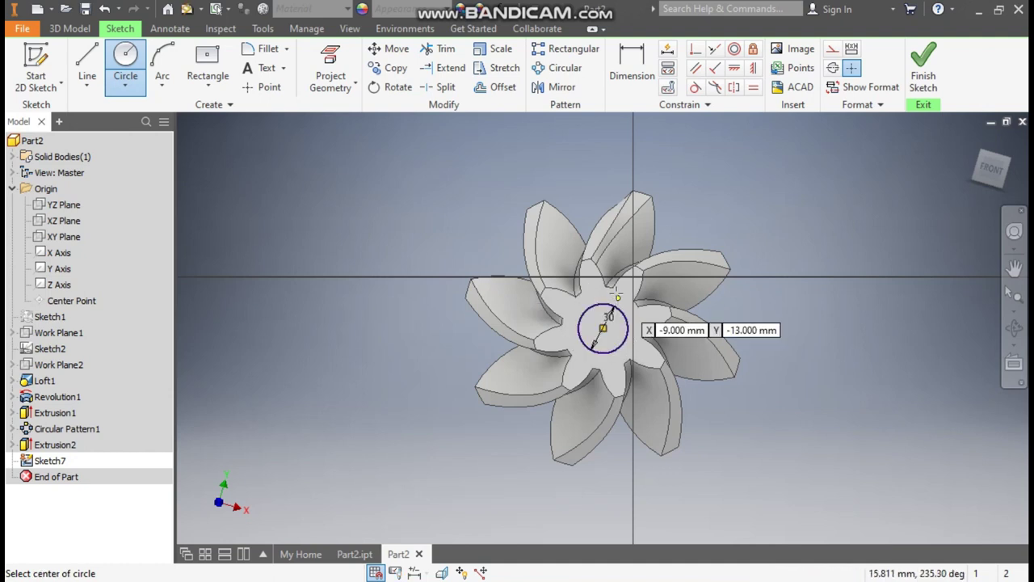
Extrude the 30 mm circle as a Cut with extents set to All.
left_click(81, 31)
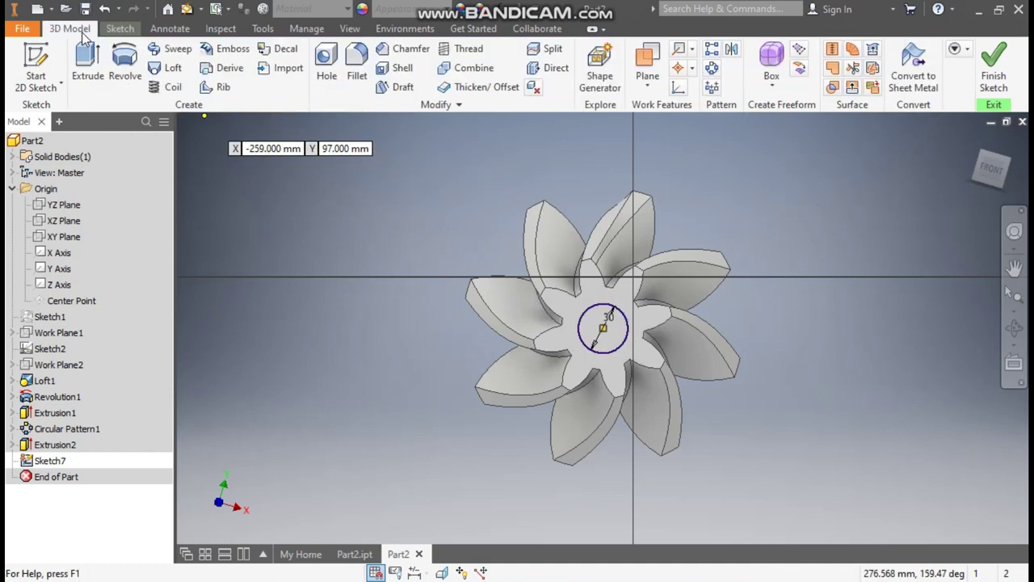
left_click(82, 56)
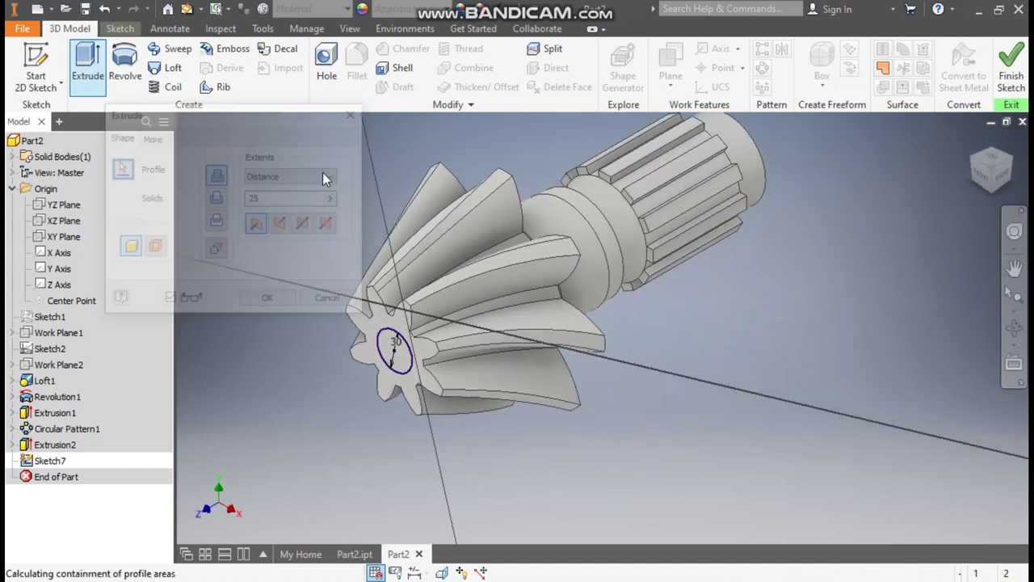
left_click(217, 199)
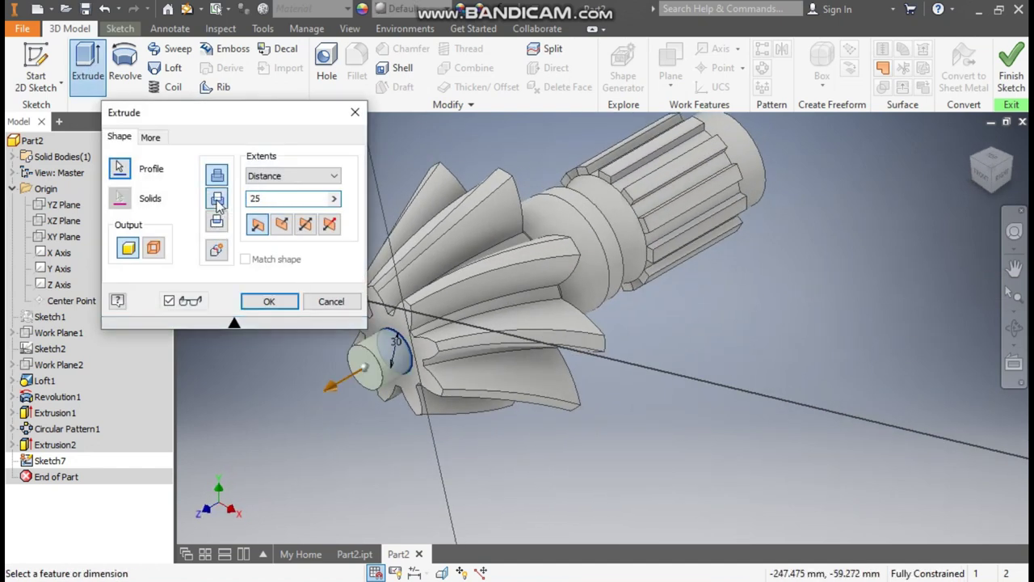
left_click(280, 177)
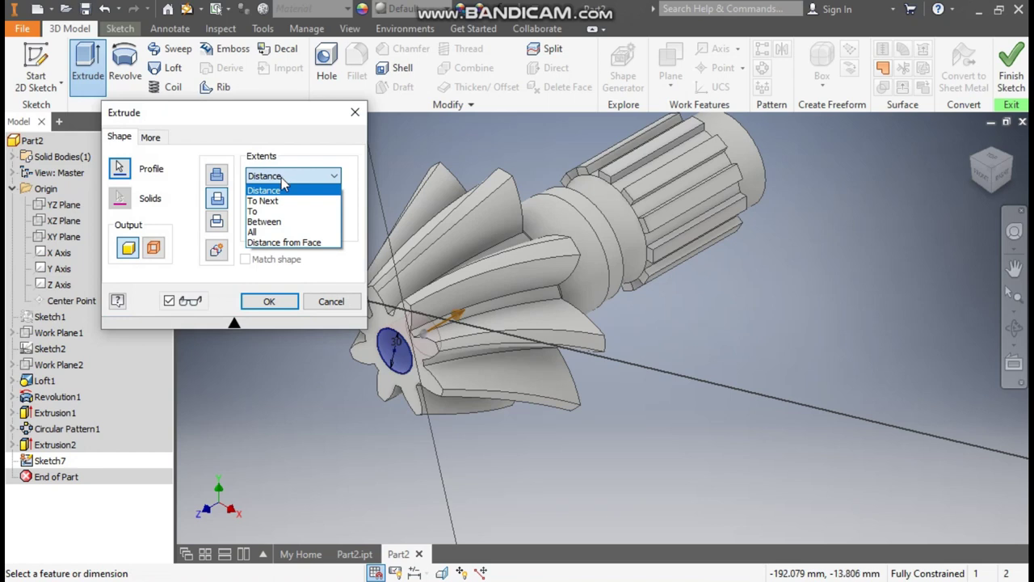
left_click(281, 228)
middle_click_drag(692, 333, 790, 400)
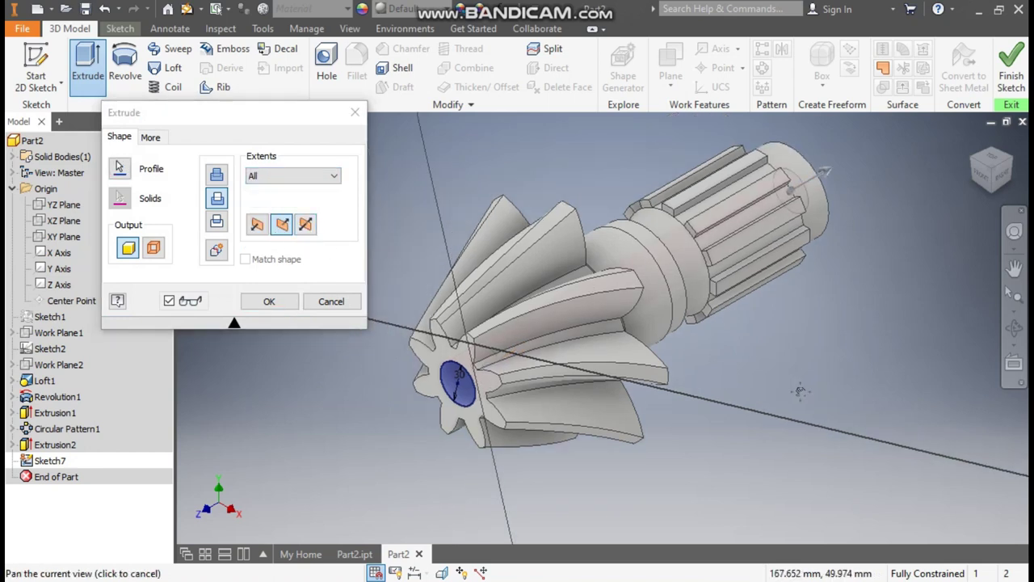
left_click(293, 301)
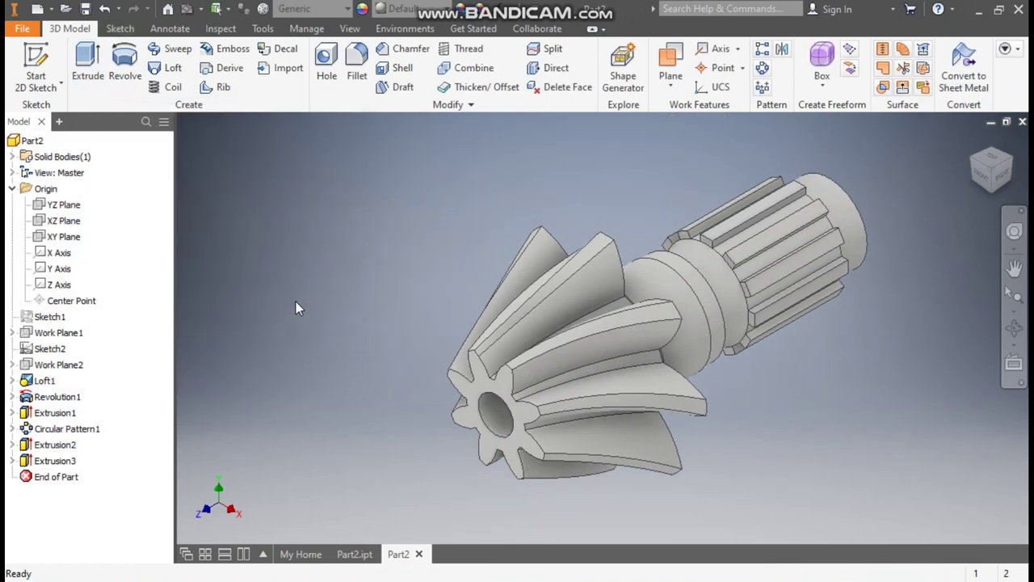
Apply the Opal appearance to the gear part for a glossy white finish, then orbit to inspect it.
left_click(404, 9)
key("o")
key("Down")
key("Down")
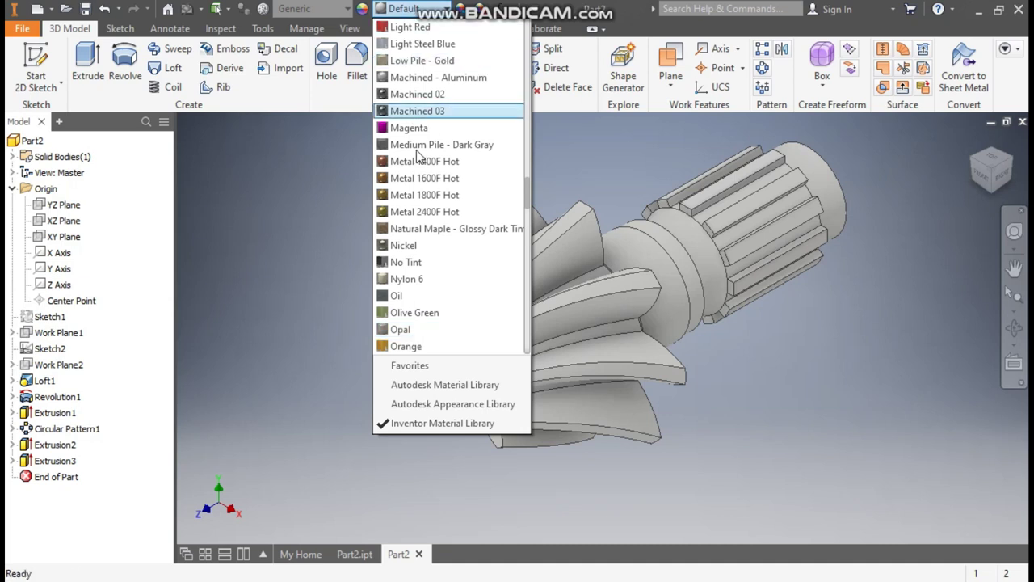
left_click(400, 329)
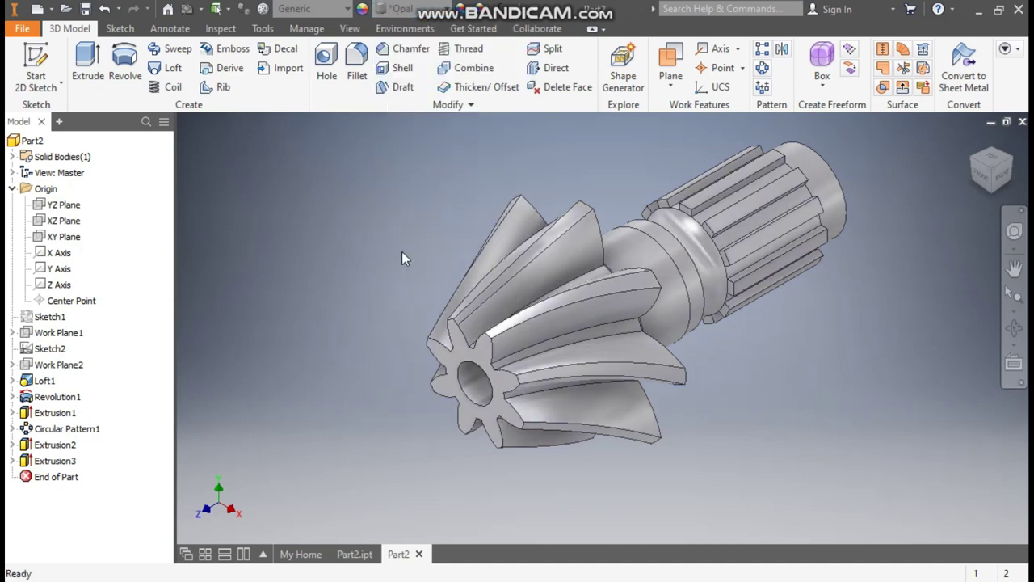
middle_click_drag(685, 173, 633, 184, "shift")
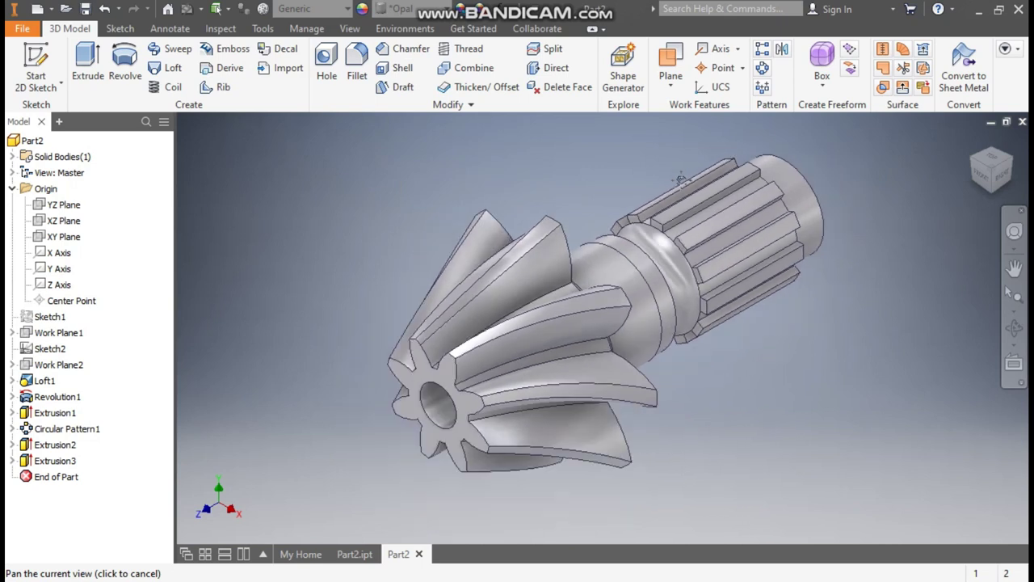